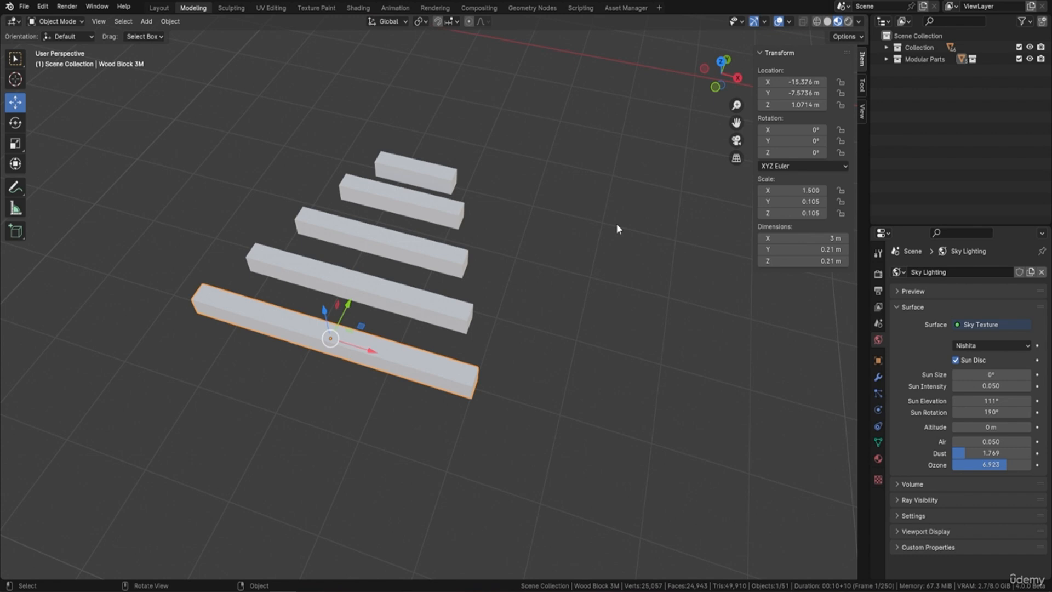
# Step: Duplicate the five wood blocks and move the copies about 3.28 m along the X axis
pyautogui.moveTo(407, 212); pyautogui.dragTo(429, 221, button='middle')
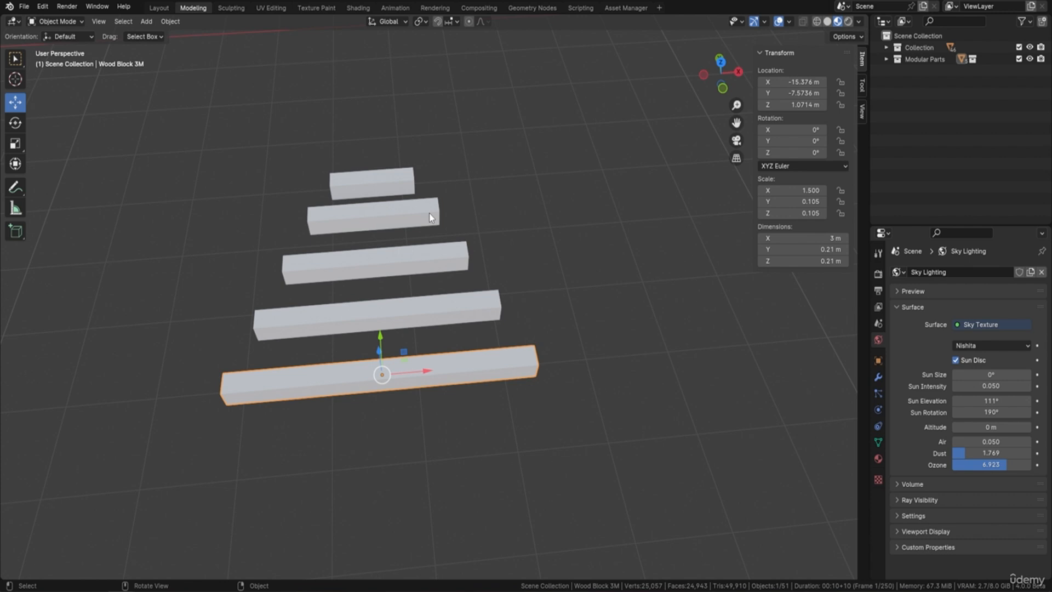
pyautogui.click(395, 182)
pyautogui.keyDown('shift'); pyautogui.click(399, 209); pyautogui.keyUp('shift')
pyautogui.keyDown('shift'); pyautogui.click(419, 271); pyautogui.keyUp('shift')
pyautogui.keyDown('shift'); pyautogui.click(433, 318); pyautogui.keyUp('shift')
pyautogui.keyDown('shift'); pyautogui.click(439, 364); pyautogui.keyUp('shift')
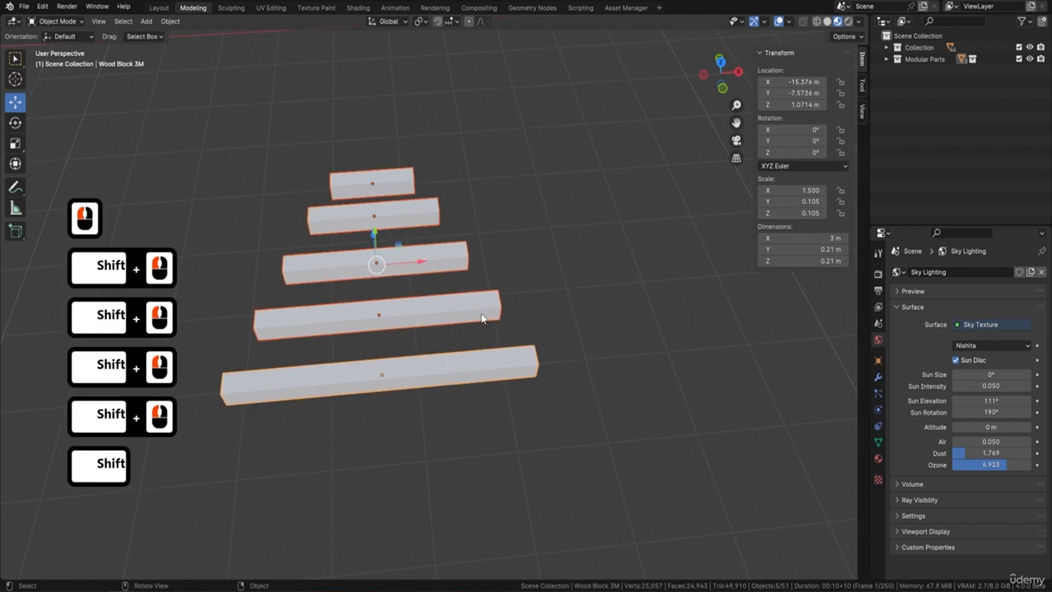
pyautogui.moveTo(439, 364); pyautogui.dragTo(503, 310, button='middle')
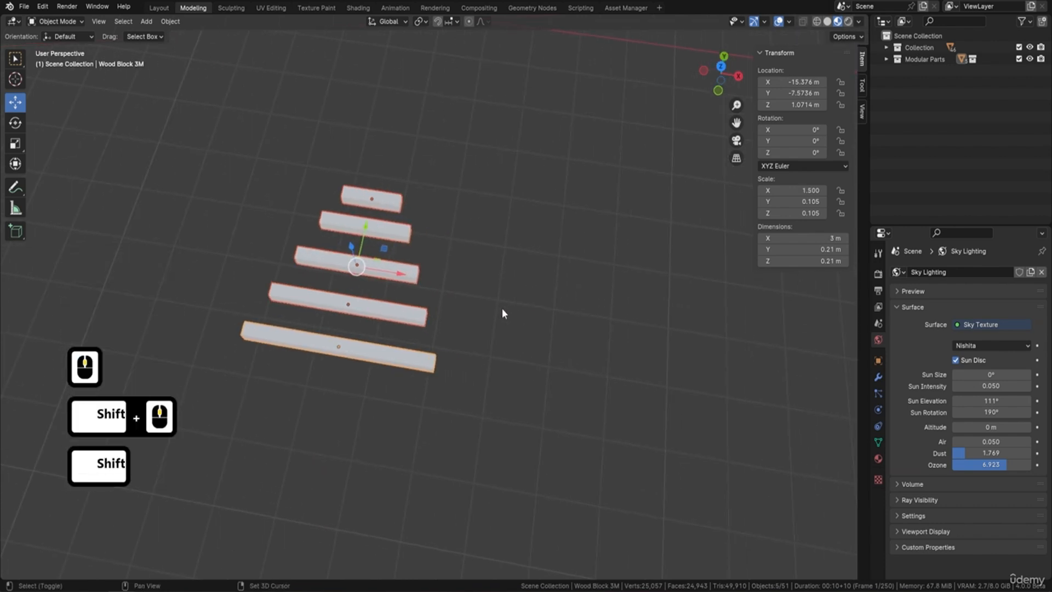
pyautogui.hotkey('shift', 'd')
pyautogui.press('Return')
pyautogui.moveTo(403, 280); pyautogui.dragTo(603, 321)
pyautogui.moveTo(478, 366); pyautogui.dragTo(493, 320, button='middle')
pyautogui.scroll(3, 450, 176)
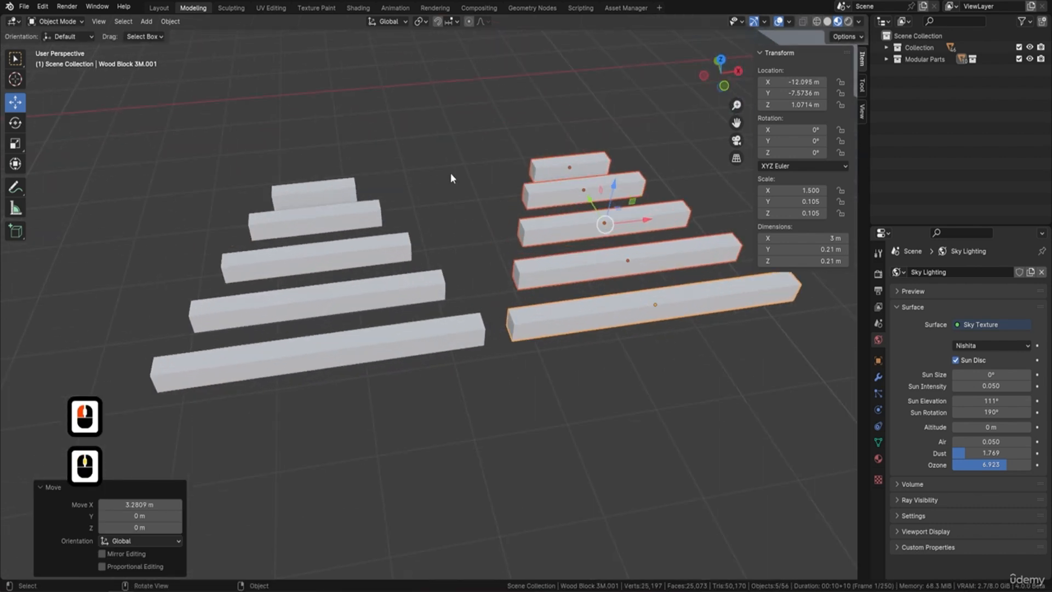
# Step: Add the five original blocks to the selection, with Wood Block 3M active, and select all their geometry in Edit Mode
pyautogui.moveTo(485, 201)
pyautogui.keyDown('shift'); pyautogui.mouseDown(button='middle')
pyautogui.moveTo(497, 198)
pyautogui.moveTo(483, 187)
pyautogui.mouseUp(button='middle'); pyautogui.keyUp('shift')
pyautogui.keyDown('shift'); pyautogui.click(359, 186); pyautogui.keyUp('shift')
pyautogui.keyDown('shift'); pyautogui.click(378, 216); pyautogui.keyUp('shift')
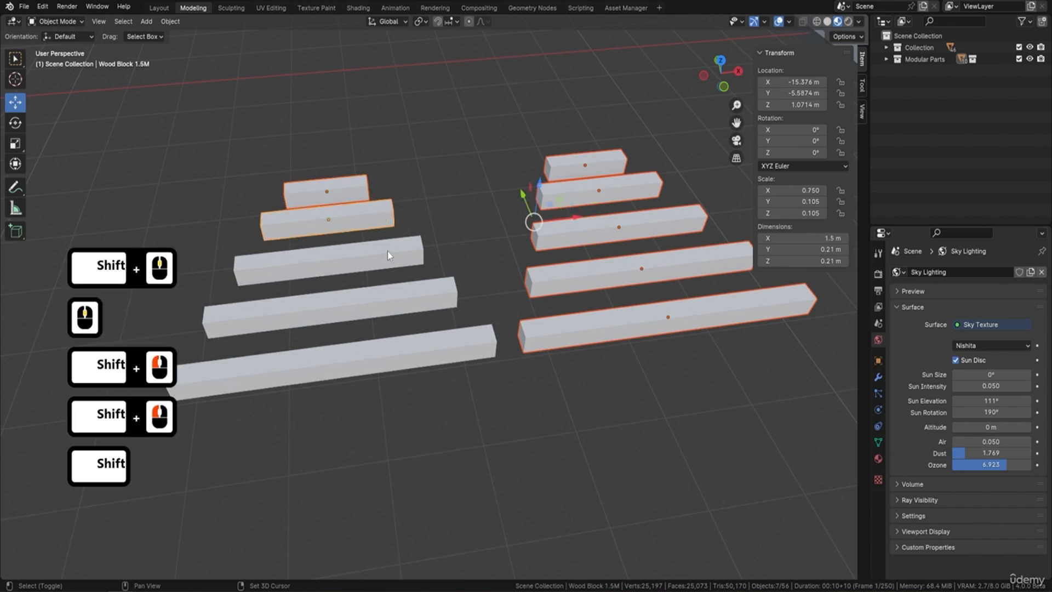
pyautogui.keyDown('shift'); pyautogui.click(387, 251); pyautogui.keyUp('shift')
pyautogui.keyDown('shift'); pyautogui.click(390, 297); pyautogui.keyUp('shift')
pyautogui.keyDown('shift'); pyautogui.click(439, 351); pyautogui.keyUp('shift')
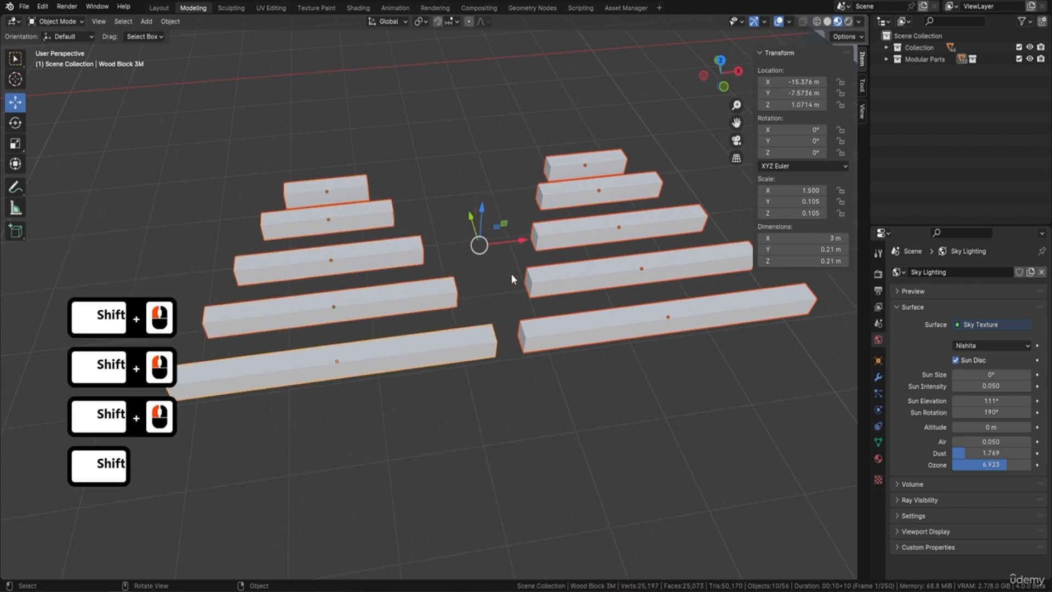
pyautogui.press('Tab')
pyautogui.press('a')
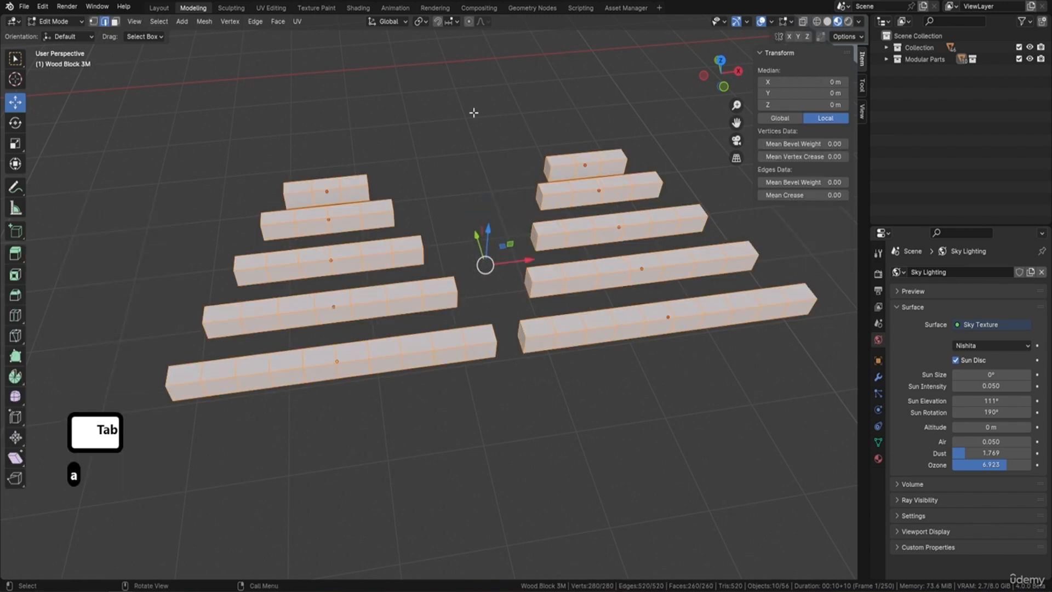
# Step: Randomize the vertices of all ten blocks with an amount of 0.02 m
pyautogui.click(204, 22)
pyautogui.click(219, 35)
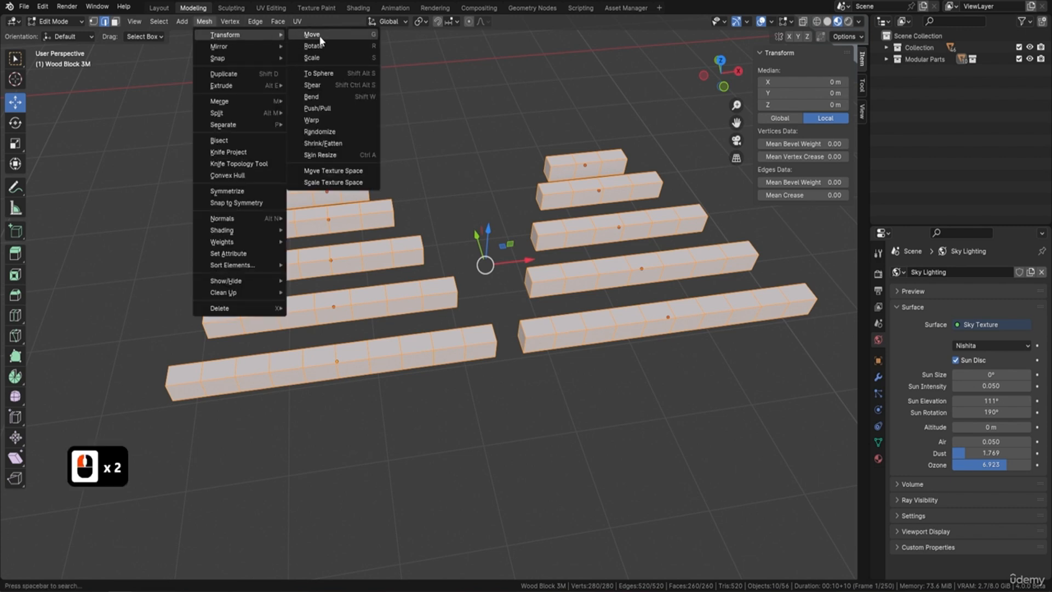
pyautogui.click(340, 132)
pyautogui.moveTo(436, 263); pyautogui.dragTo(561, 178, button='middle')
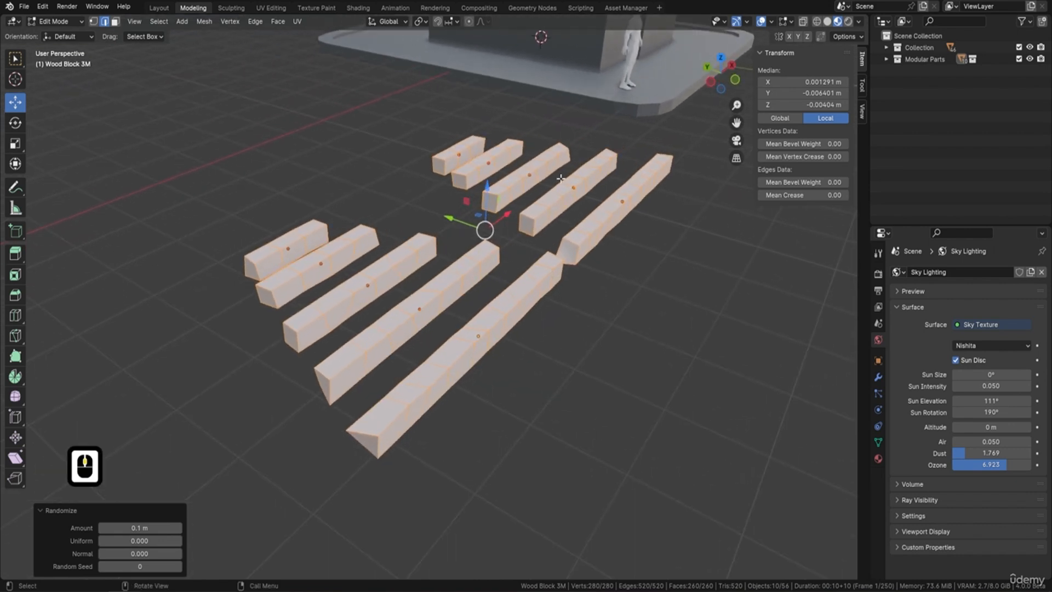
pyautogui.click(101, 528)
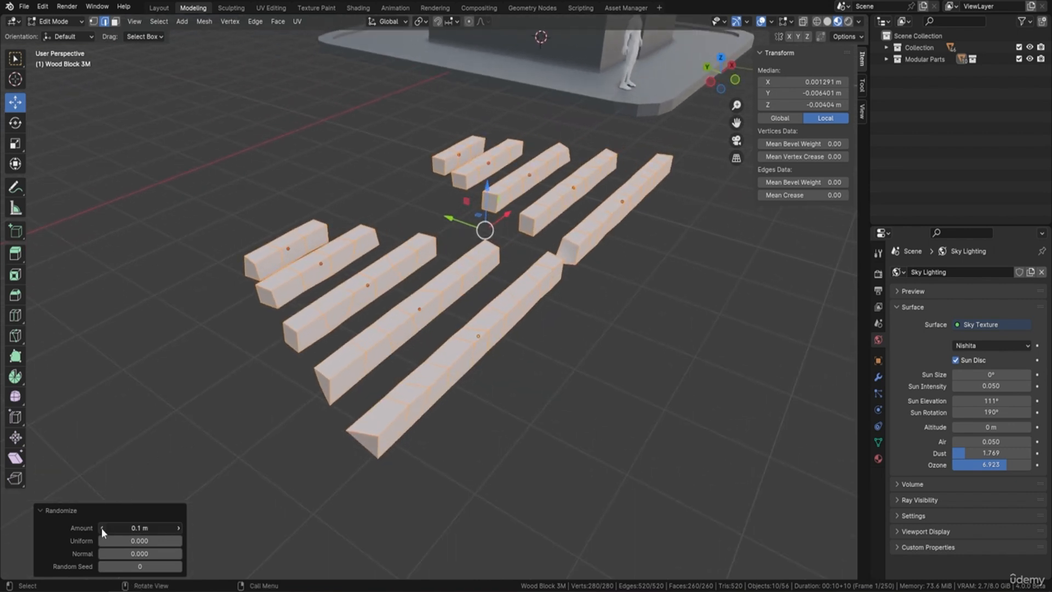
pyautogui.click(101, 528)
pyautogui.click(101, 528)
pyautogui.click(101, 528)
pyautogui.click(101, 528)
pyautogui.click(101, 528)
pyautogui.click(101, 528)
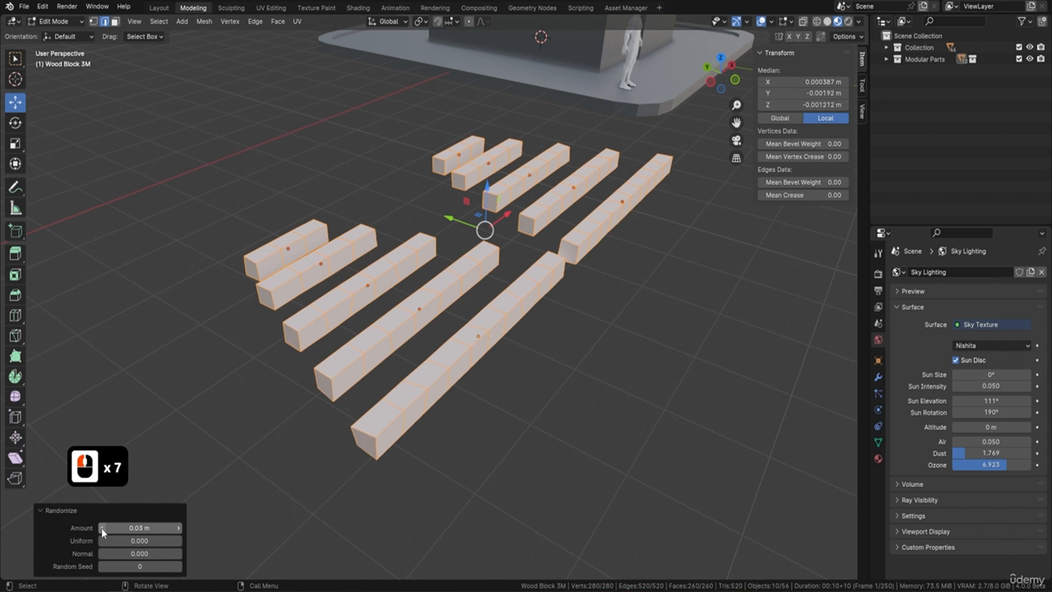
pyautogui.click(101, 528)
pyautogui.moveTo(494, 431); pyautogui.dragTo(581, 282, button='middle')
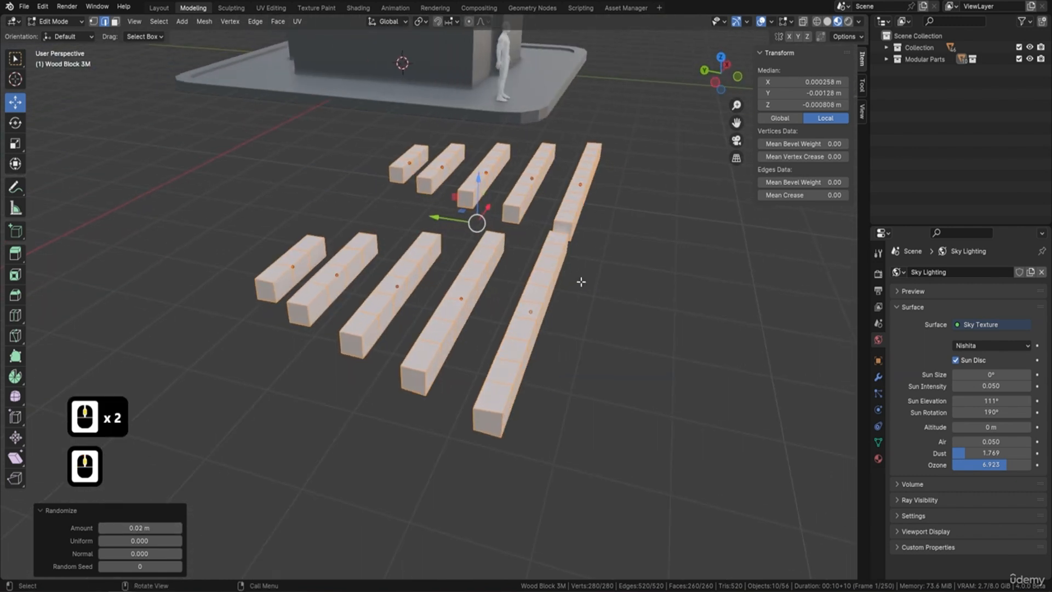
pyautogui.moveTo(452, 335); pyautogui.dragTo(411, 301, button='middle')
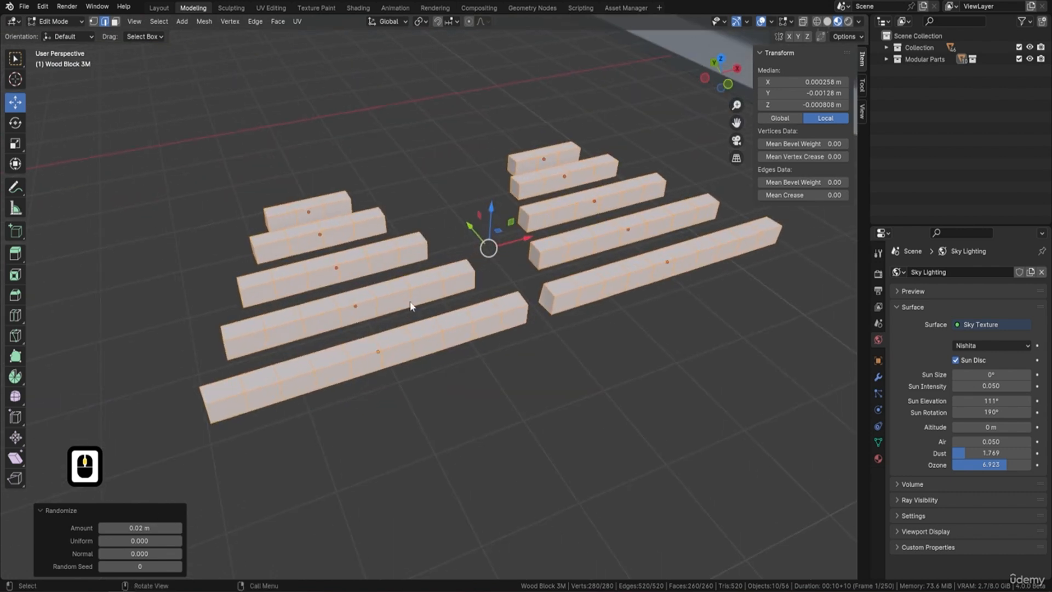
# Step: Return to Object Mode and switch the viewport to Solid shading to examine the randomized block shapes
pyautogui.press('Tab')
pyautogui.moveTo(507, 260); pyautogui.dragTo(446, 213, button='middle')
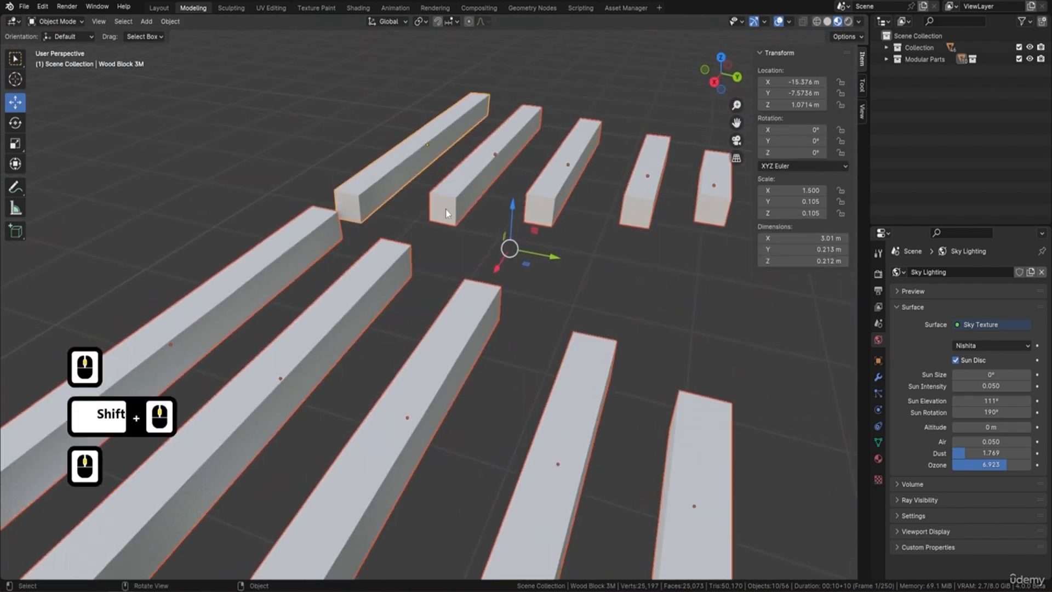
pyautogui.click(830, 23)
pyautogui.scroll(-4, 467, 169)
pyautogui.moveTo(467, 169); pyautogui.dragTo(293, 167, button='middle')
pyautogui.moveTo(482, 186); pyautogui.dragTo(526, 172, button='middle')
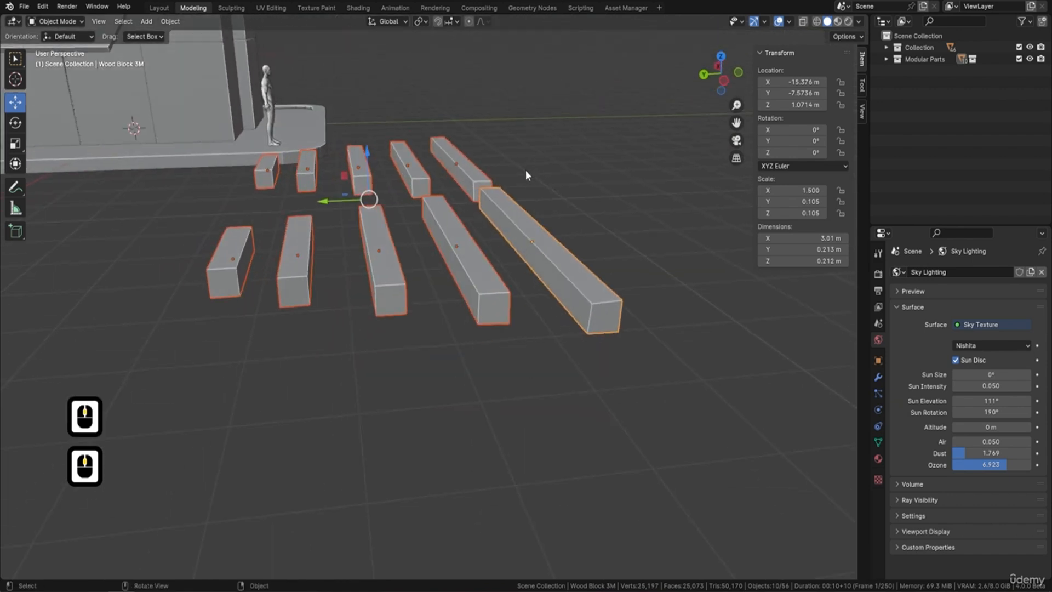
pyautogui.moveTo(552, 225); pyautogui.dragTo(414, 323, button='middle')
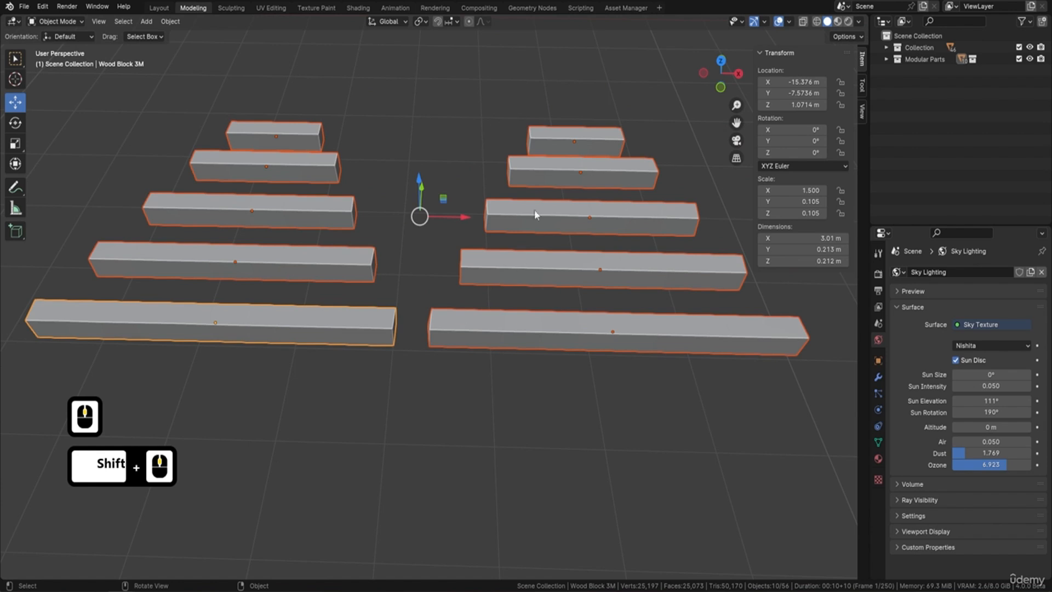
pyautogui.moveTo(382, 244); pyautogui.dragTo(439, 232, button='middle')
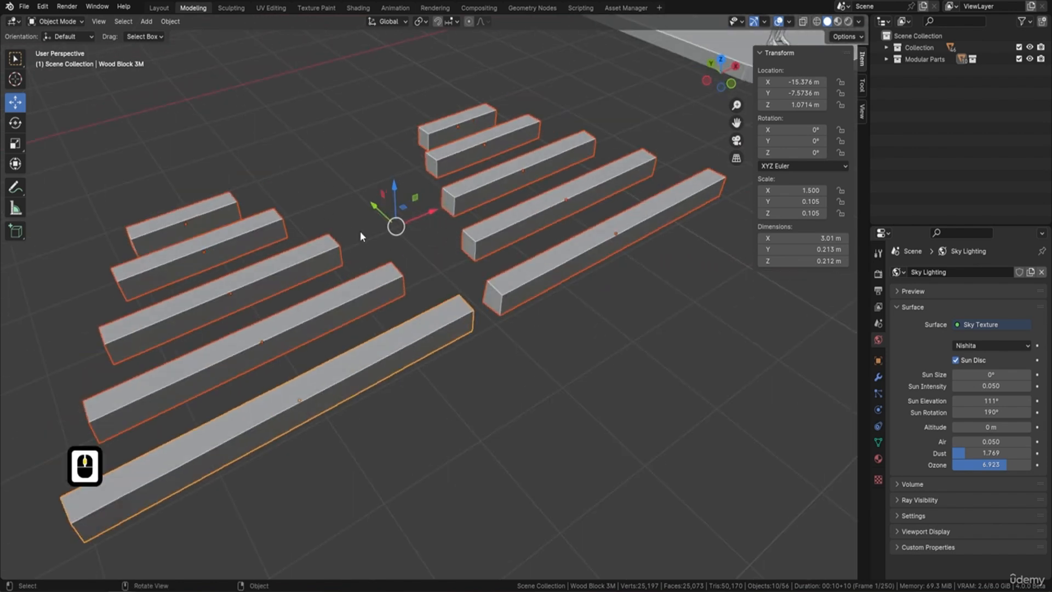
pyautogui.keyDown('shift'); pyautogui.moveTo(318, 271); pyautogui.dragTo(389, 223, button='middle'); pyautogui.keyUp('shift')
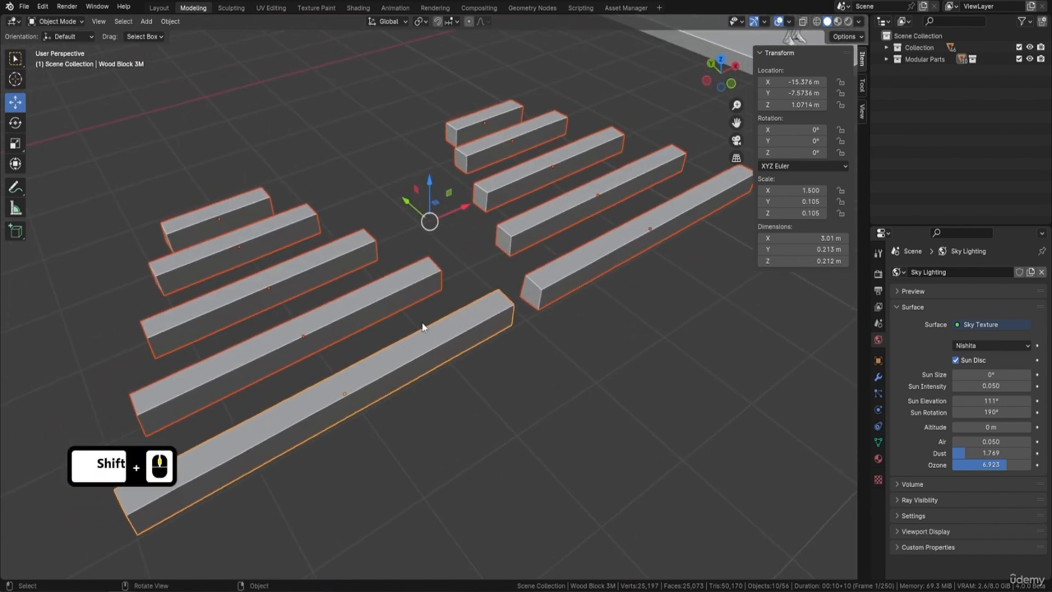
# Step: Add a Bevel modifier to the active Wood Block 3M
pyautogui.click(878, 377)
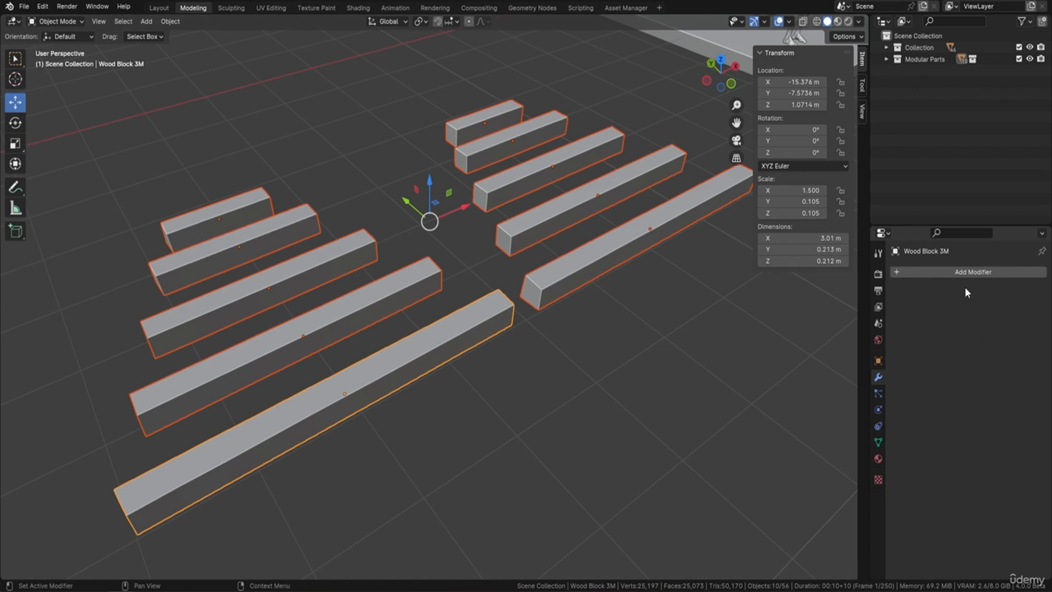
pyautogui.click(959, 272)
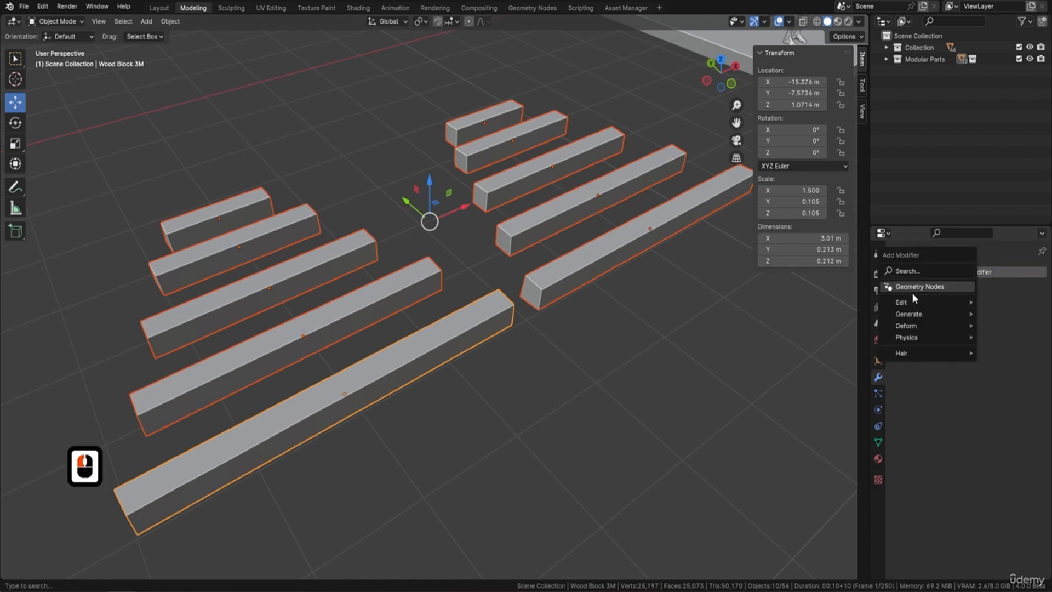
pyautogui.moveTo(912, 302)
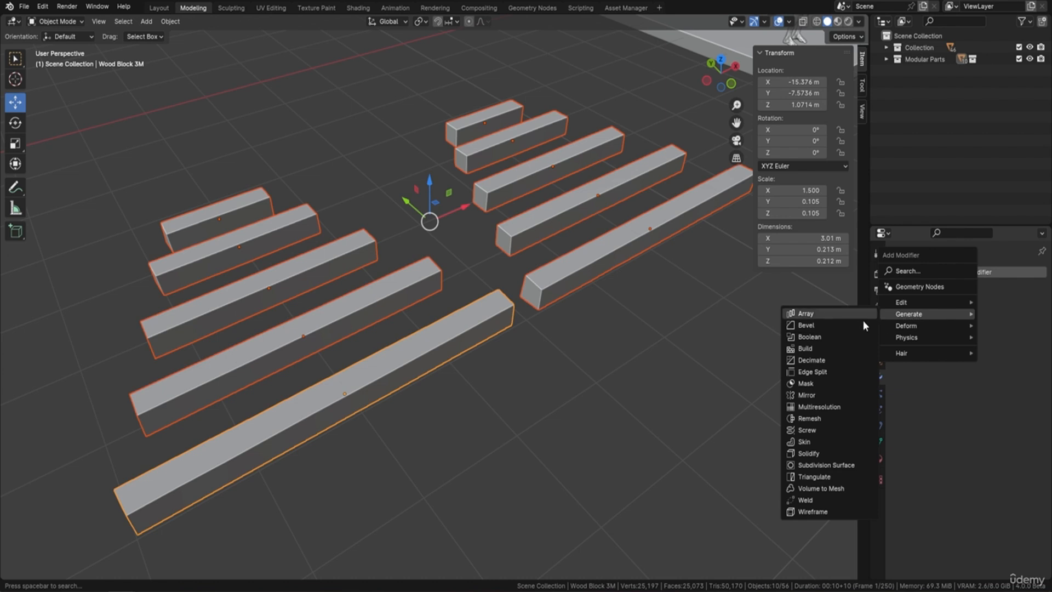
pyautogui.click(814, 325)
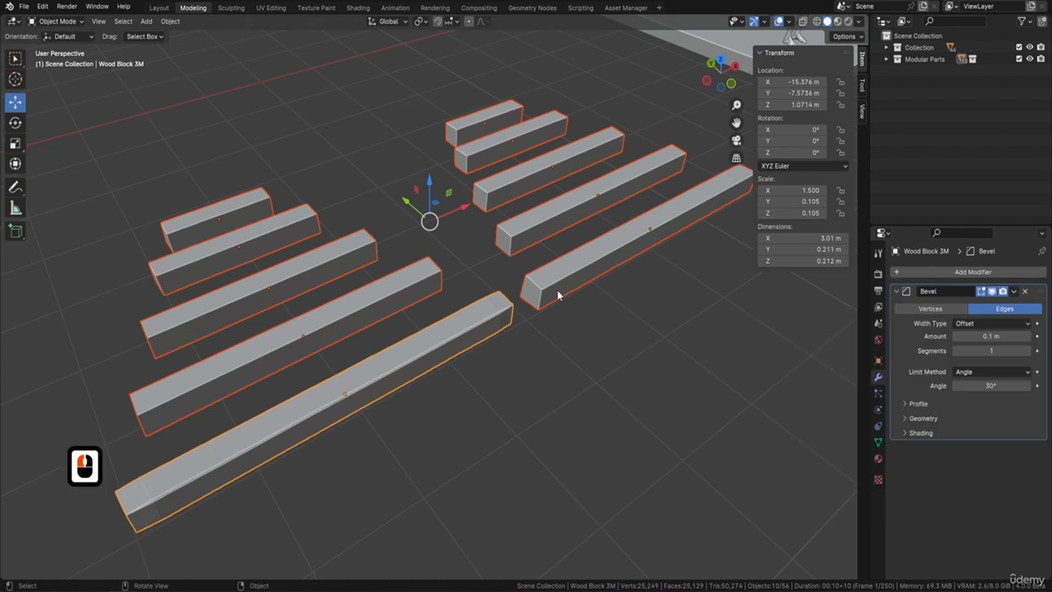
pyautogui.moveTo(582, 304); pyautogui.dragTo(553, 297, button='middle')
pyautogui.keyDown('shift'); pyautogui.moveTo(219, 344); pyautogui.dragTo(268, 323, button='middle'); pyautogui.keyUp('shift')
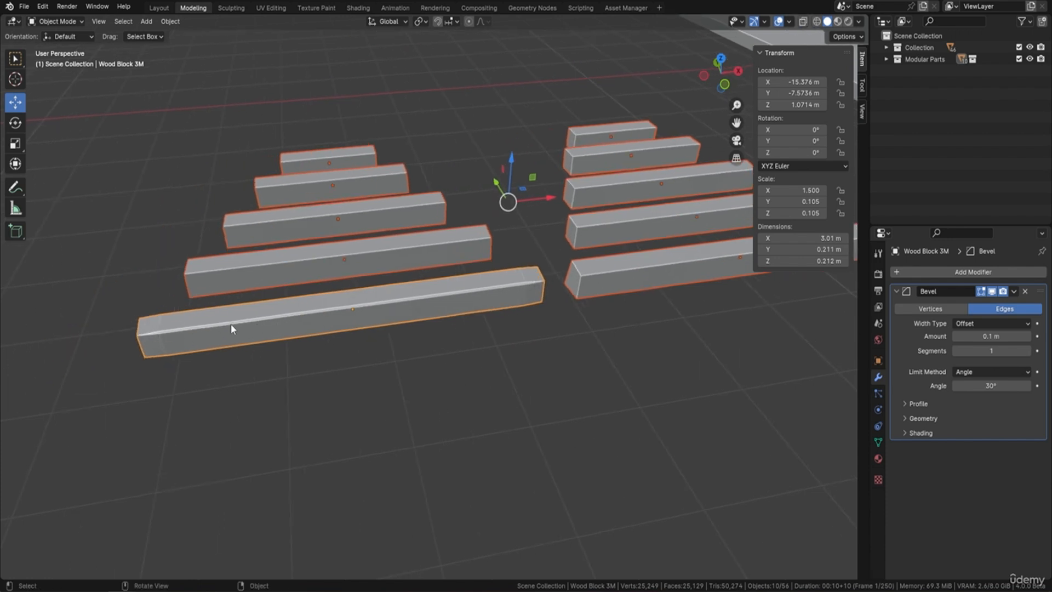
# Step: Apply all transforms to the ten selected blocks and set their origins to geometry
pyautogui.press('ctrl')
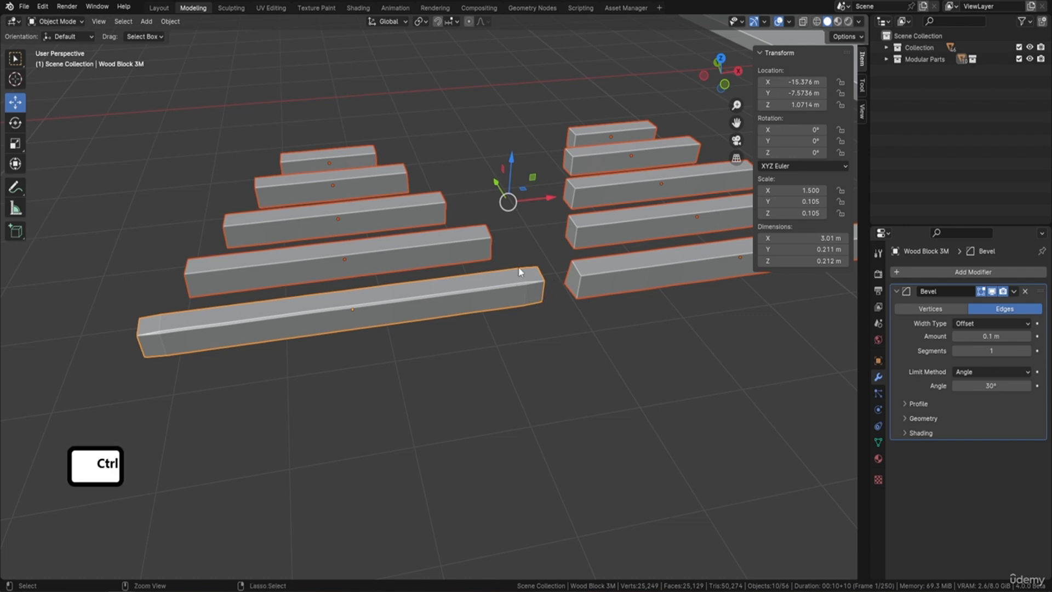
pyautogui.hotkey('ctrl', 'a')
pyautogui.click(489, 297)
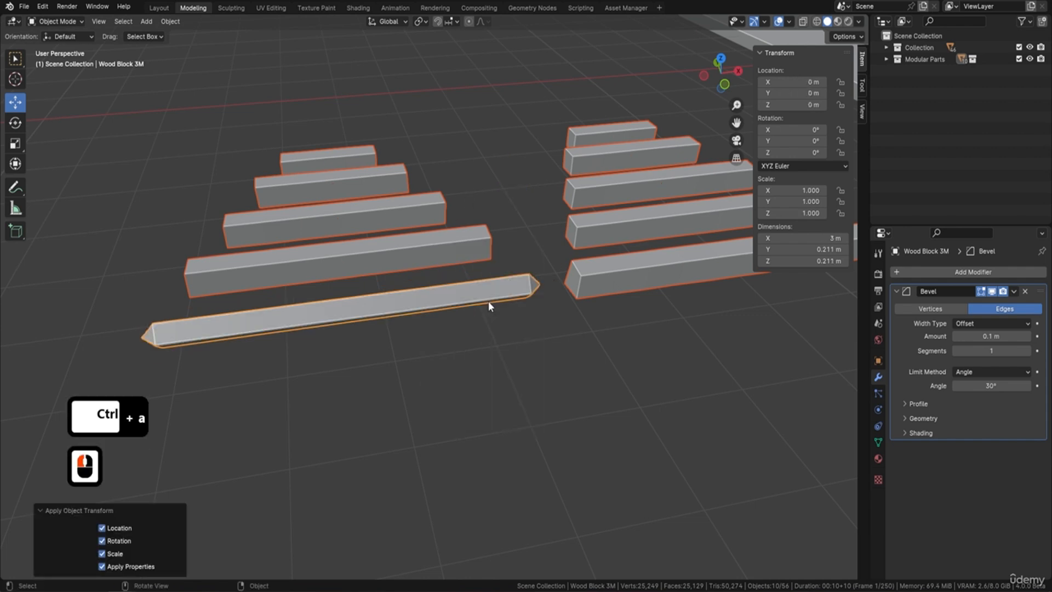
pyautogui.rightClick(531, 261)
pyautogui.moveTo(514, 323)
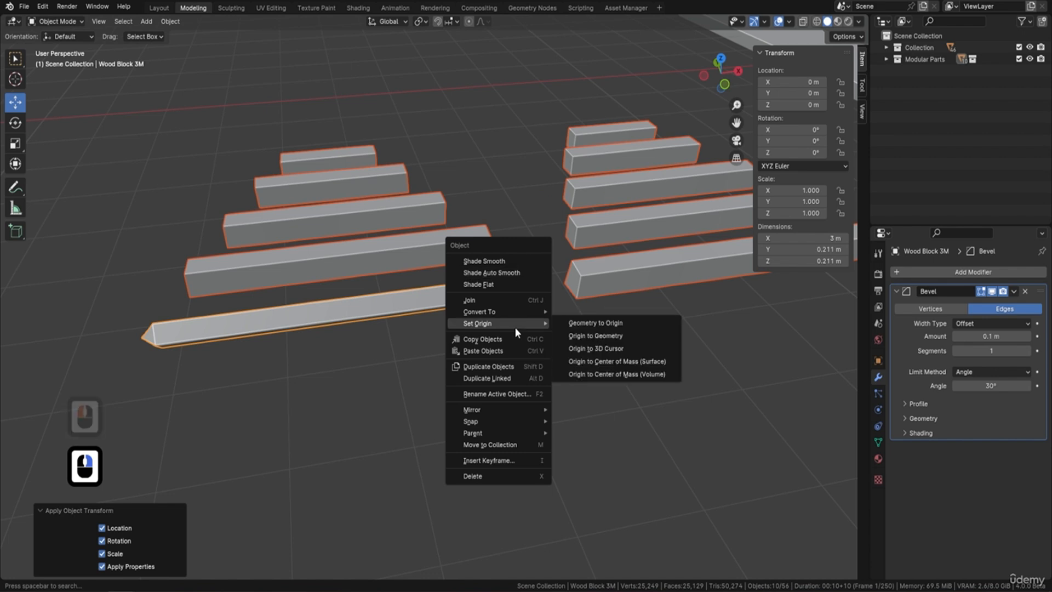
pyautogui.click(611, 336)
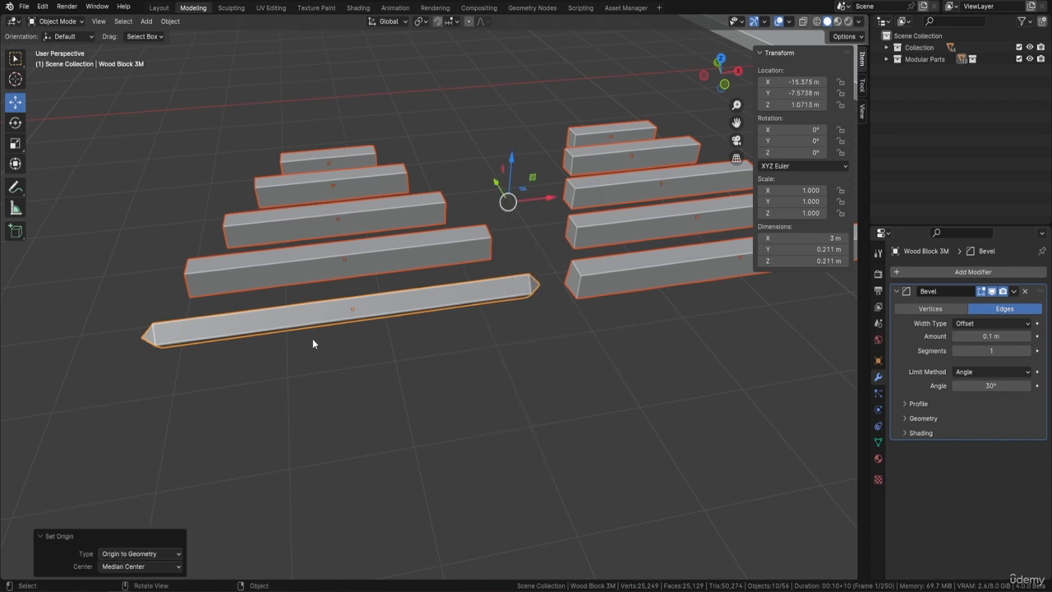
pyautogui.moveTo(245, 333); pyautogui.dragTo(336, 335, button='middle')
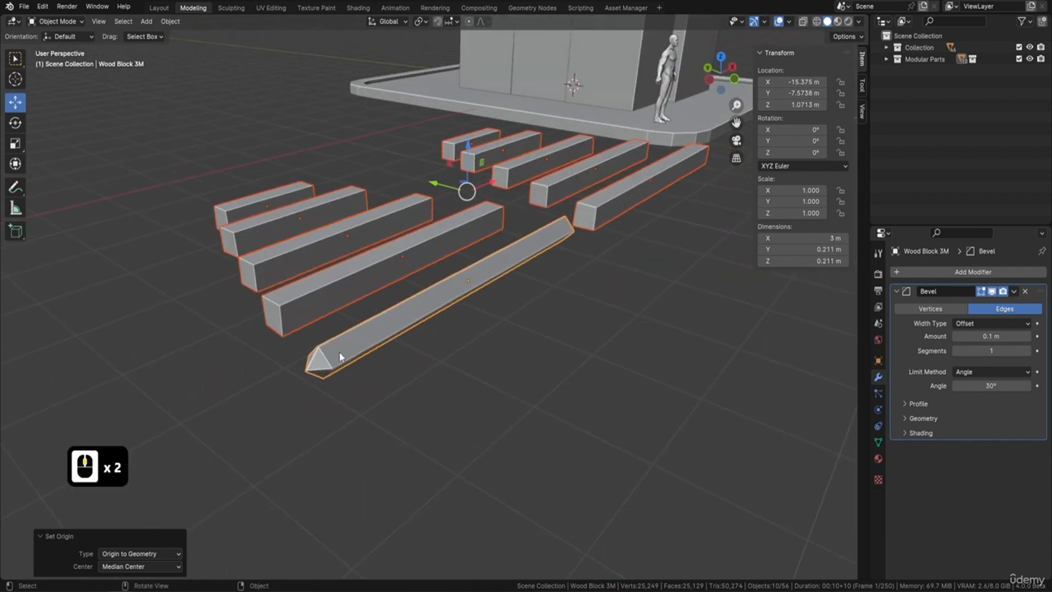
pyautogui.moveTo(366, 303); pyautogui.dragTo(504, 253, button='middle')
pyautogui.moveTo(458, 305); pyautogui.dragTo(394, 309, button='middle')
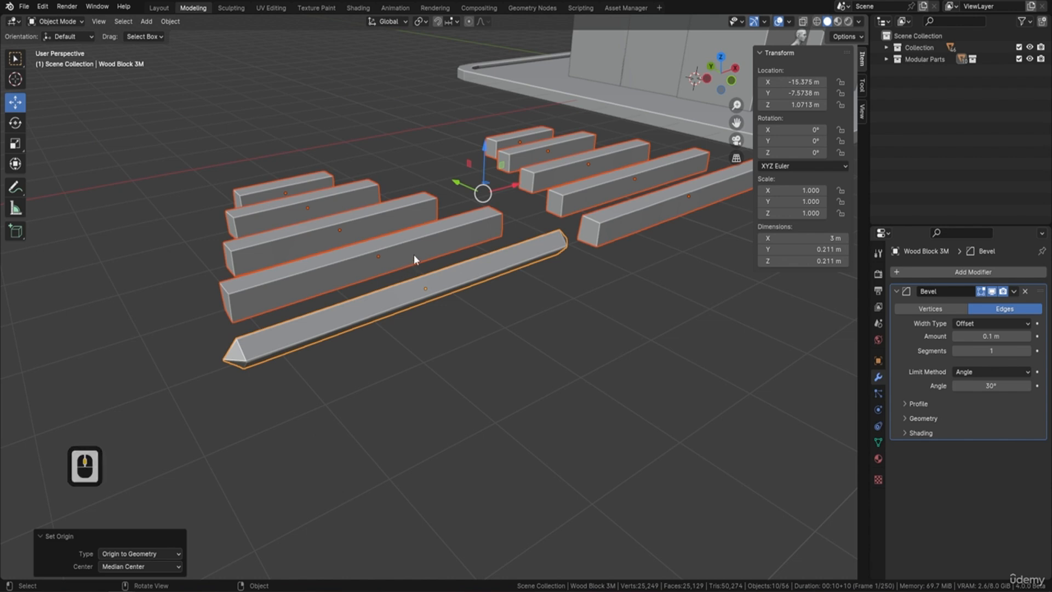
# Step: Set the Bevel modifier amount on Wood Block 3M to 0.01 m
pyautogui.click(955, 336)
pyautogui.click(956, 337)
pyautogui.click(956, 336)
pyautogui.click(956, 336)
pyautogui.click(956, 337)
pyautogui.click(956, 336)
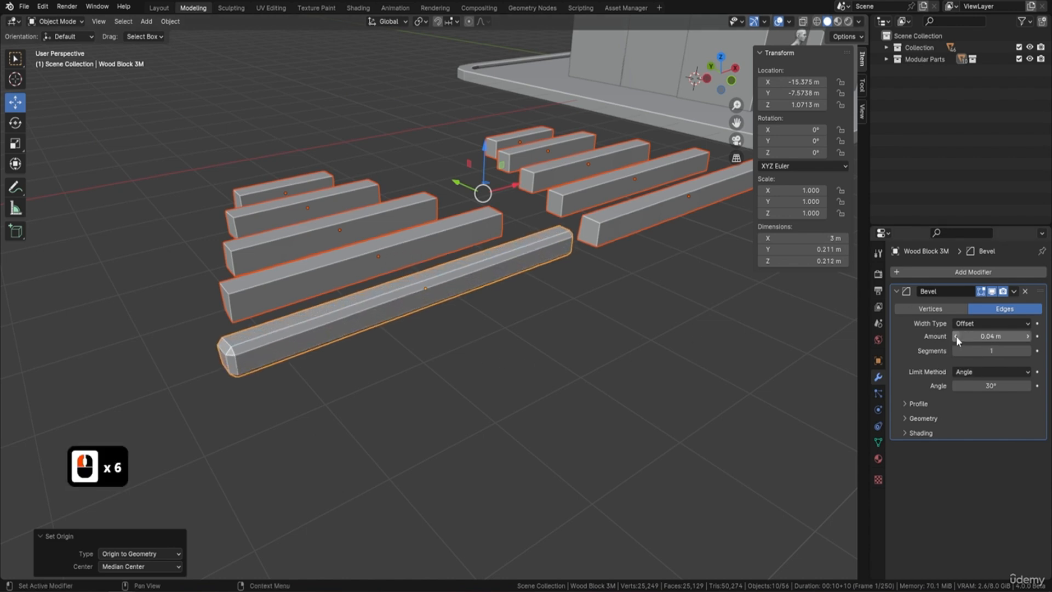
pyautogui.click(956, 337)
pyautogui.click(956, 337)
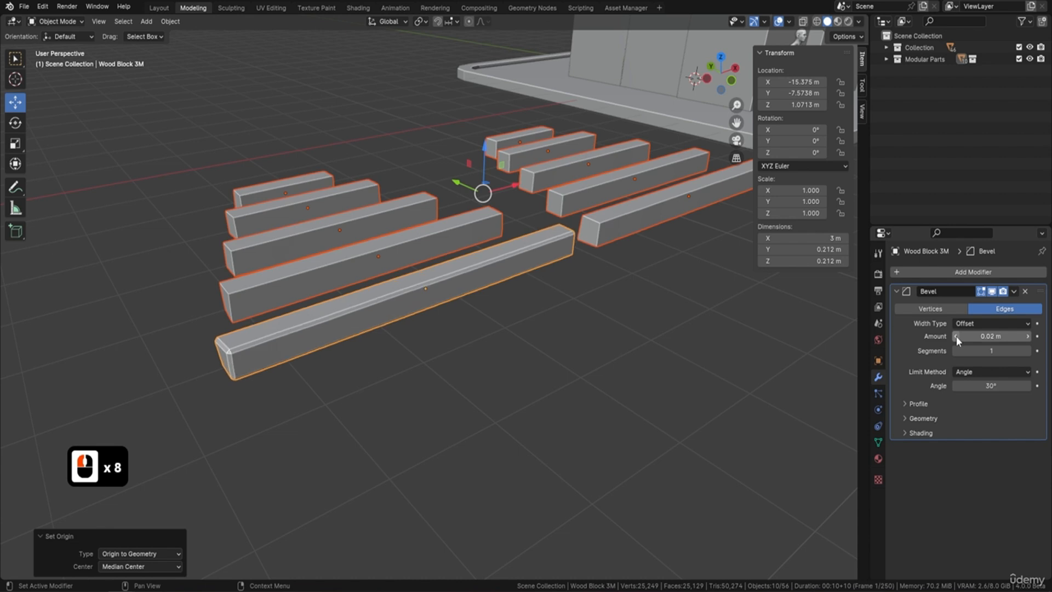
pyautogui.click(956, 337)
pyautogui.moveTo(805, 331); pyautogui.dragTo(474, 307, button='middle')
pyautogui.moveTo(492, 245); pyautogui.dragTo(274, 213, button='middle')
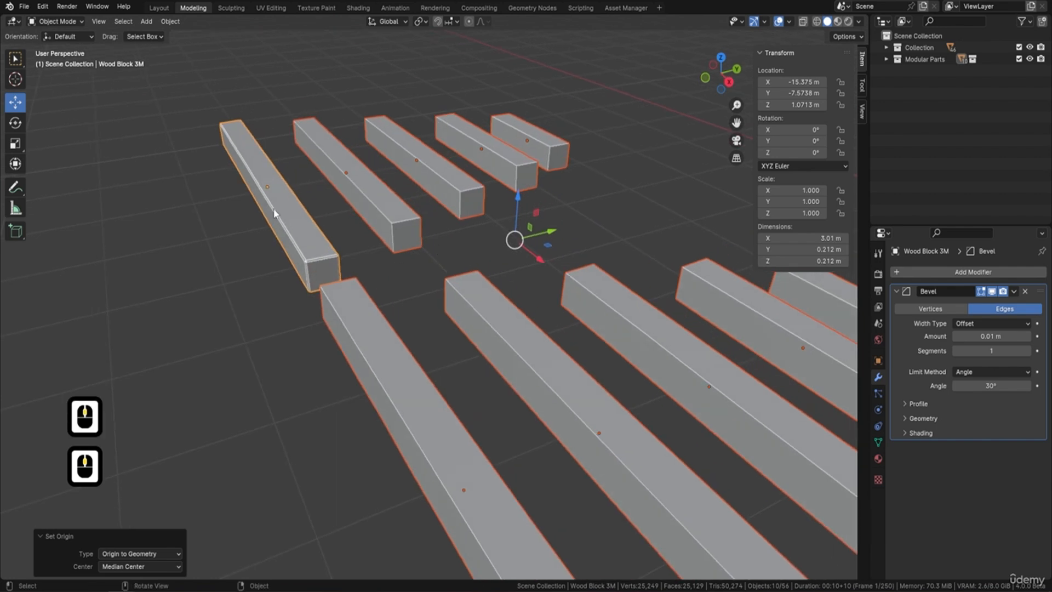
# Step: Copy the Bevel modifier from Wood Block 3M to the other selected blocks
pyautogui.moveTo(357, 236); pyautogui.dragTo(511, 256, button='middle')
pyautogui.scroll(-2, 500, 211)
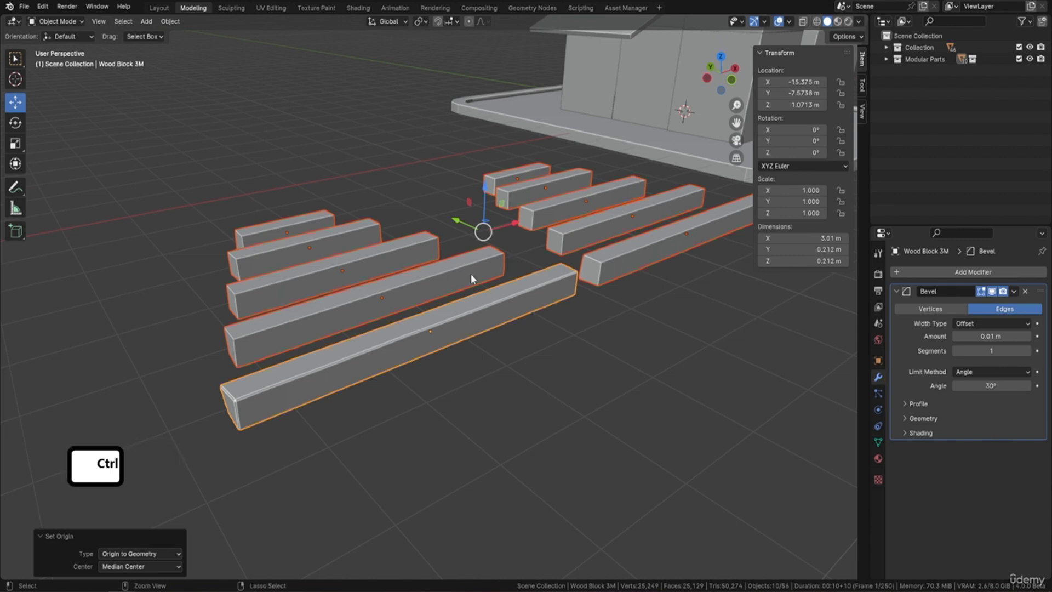
pyautogui.hotkey('ctrl', 'l')
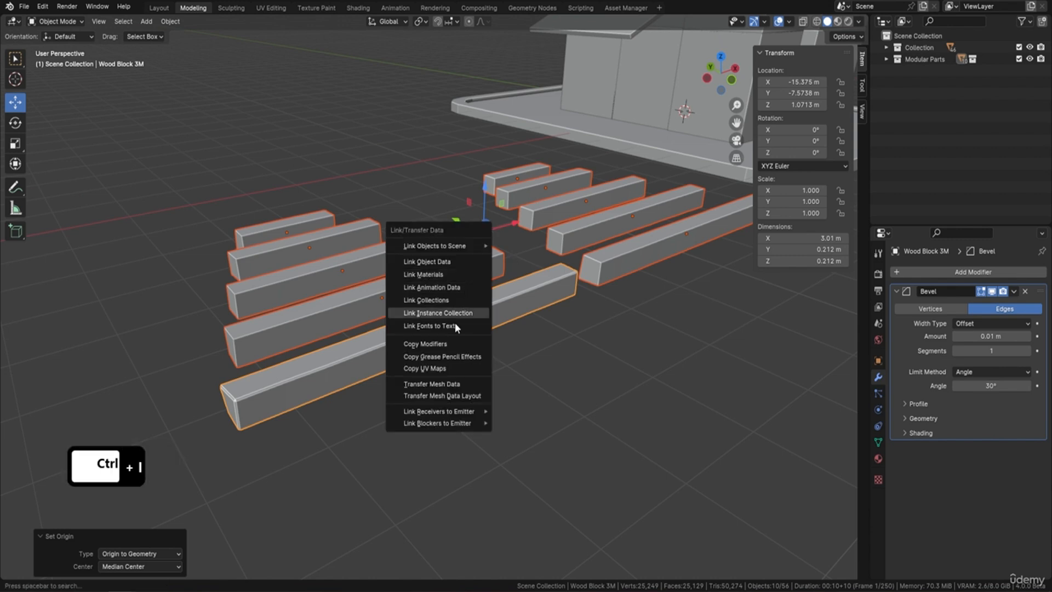
pyautogui.click(442, 345)
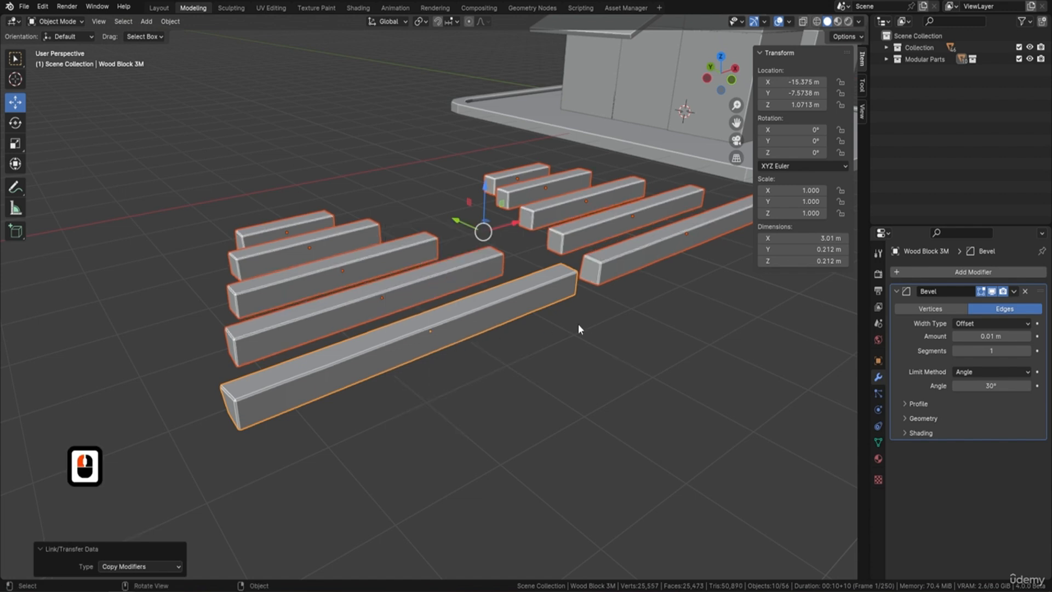
# Step: Select only Wood Block 3M and apply the Randomize transform to its entire mesh in Edit Mode
pyautogui.moveTo(601, 285); pyautogui.dragTo(474, 278, button='middle')
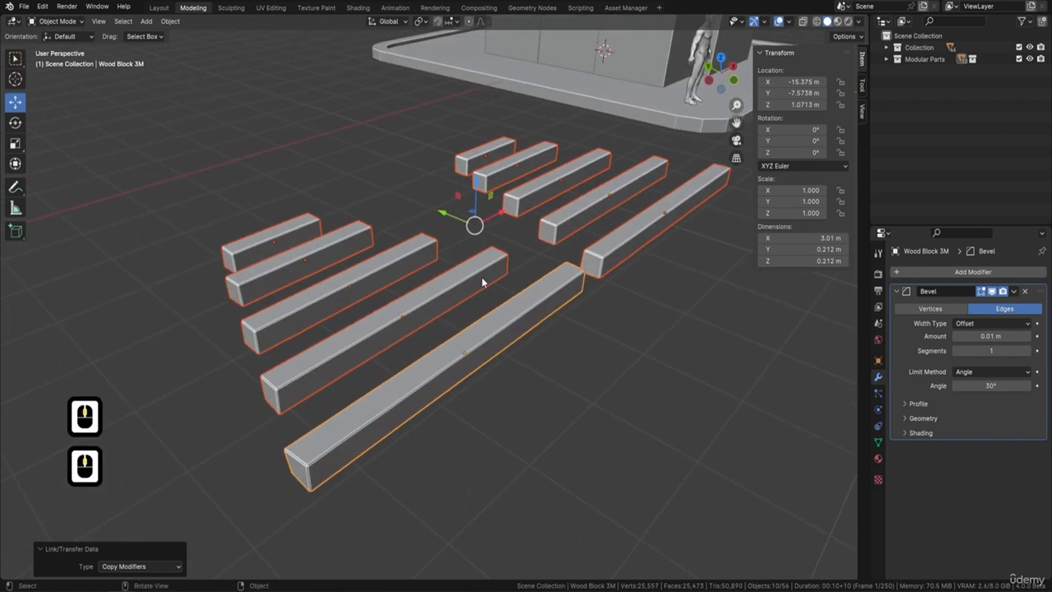
pyautogui.doubleClick(461, 339)
pyautogui.moveTo(564, 245); pyautogui.dragTo(467, 272, button='middle')
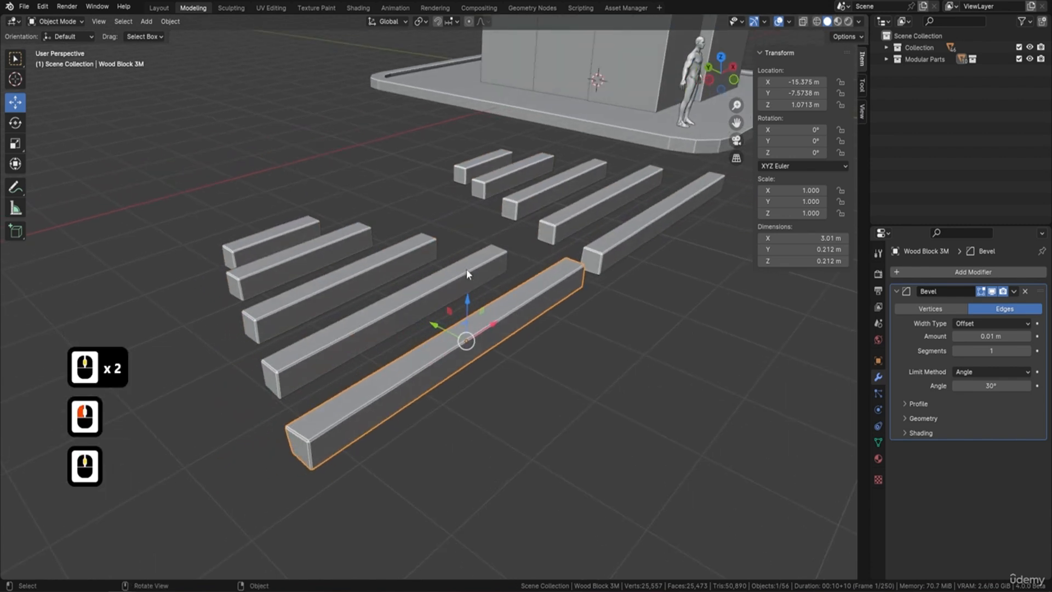
pyautogui.moveTo(501, 304); pyautogui.dragTo(467, 317, button='middle')
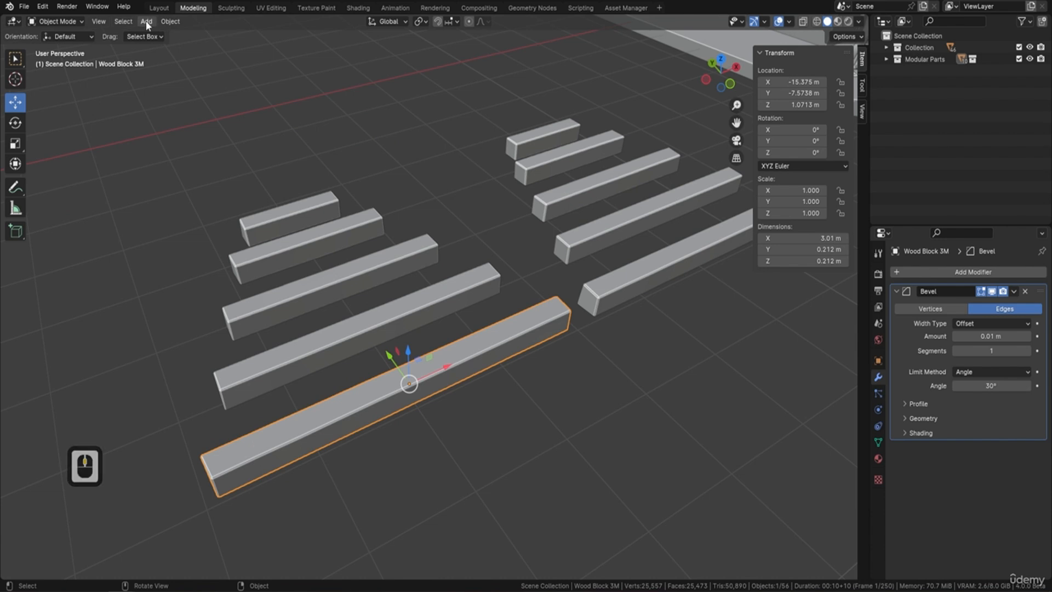
pyautogui.press('Tab')
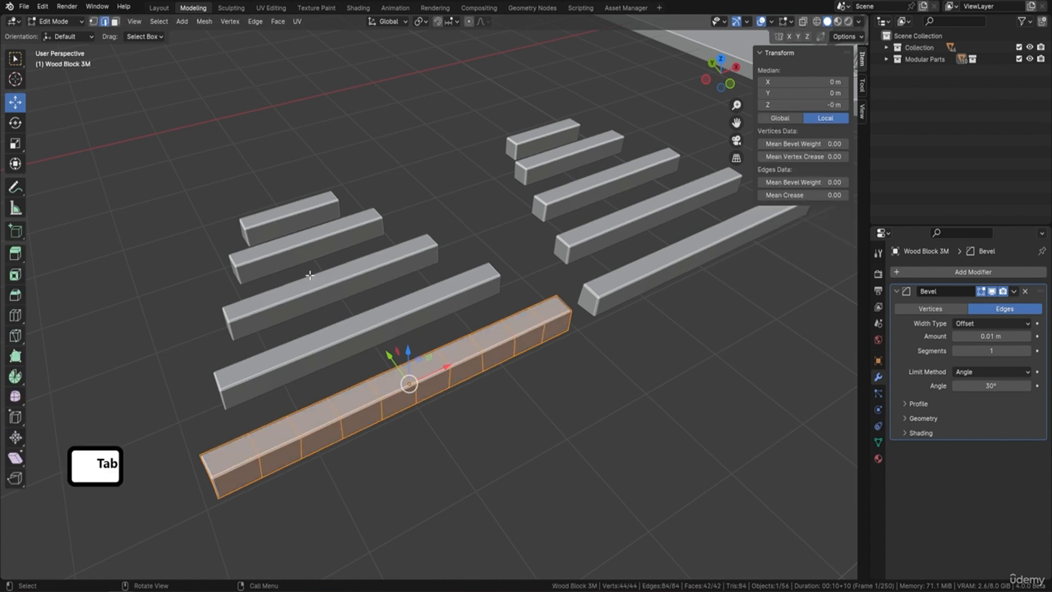
pyautogui.moveTo(414, 283); pyautogui.dragTo(411, 370, button='middle')
pyautogui.press('a')
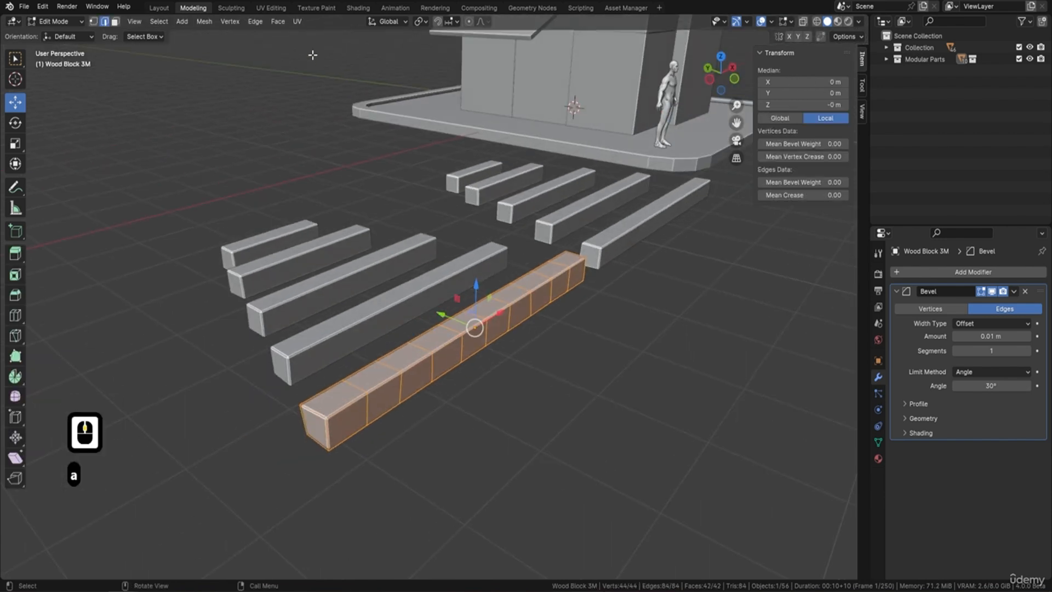
pyautogui.click(205, 21)
pyautogui.click(247, 34)
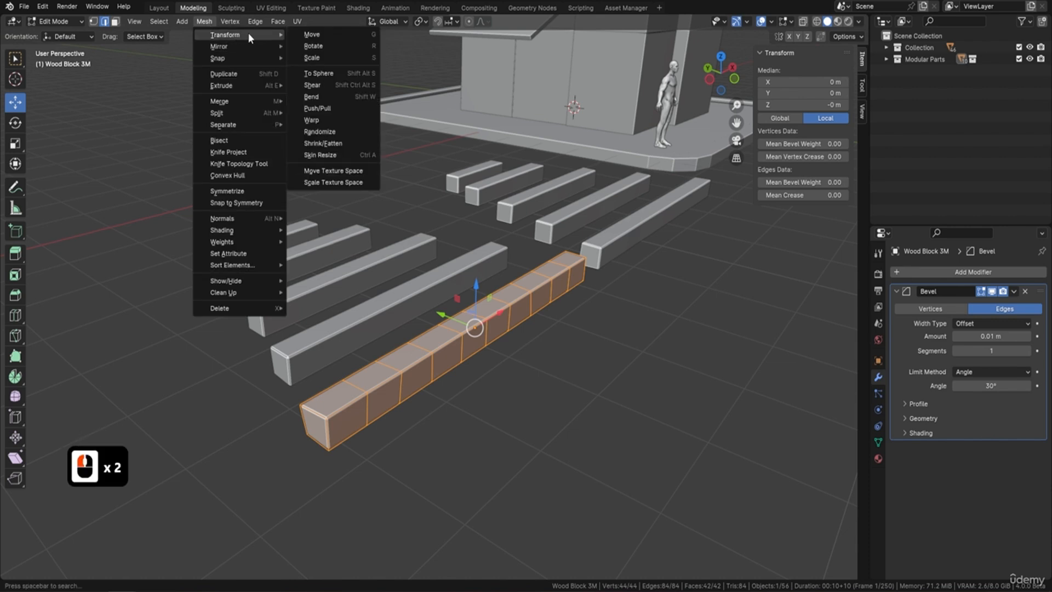
pyautogui.click(346, 132)
pyautogui.moveTo(505, 273); pyautogui.dragTo(447, 270, button='middle')
pyautogui.scroll(2, 431, 290)
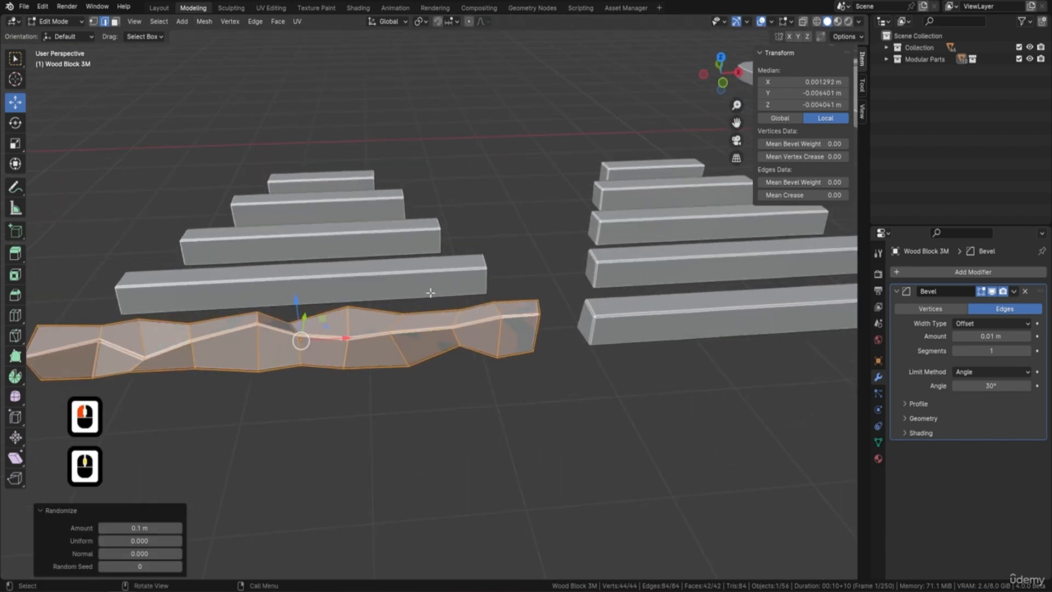
pyautogui.keyDown('shift'); pyautogui.moveTo(364, 296); pyautogui.dragTo(436, 271, button='middle'); pyautogui.keyUp('shift')
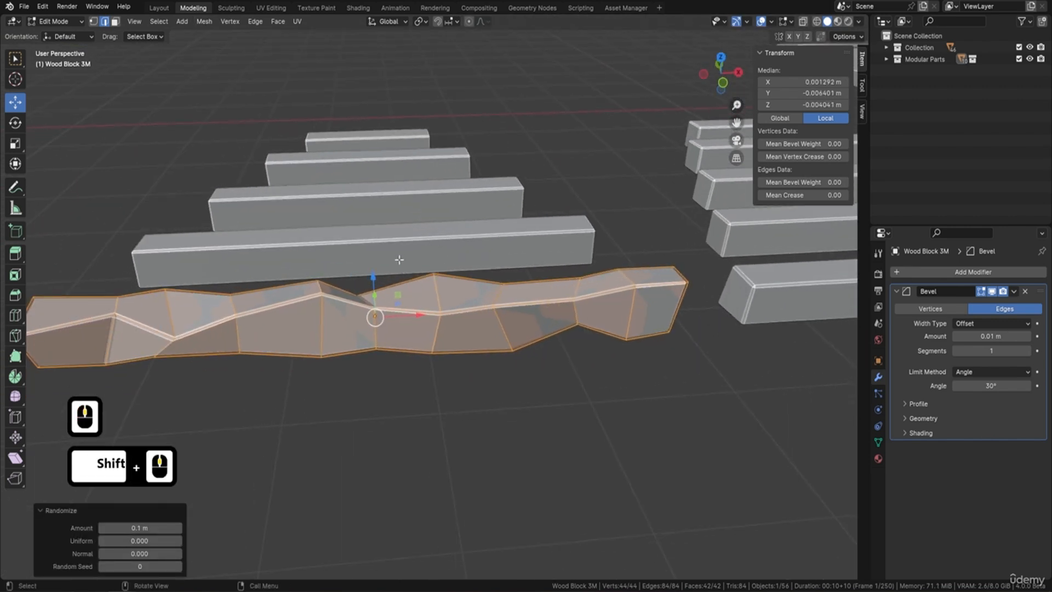
# Step: Set the Randomize amount on Wood Block 3M to 0.01 m and return to Object Mode
pyautogui.click(102, 528)
pyautogui.click(101, 528)
pyautogui.click(101, 528)
pyautogui.click(102, 528)
pyautogui.click(101, 528)
pyautogui.click(101, 528)
pyautogui.click(102, 528)
pyautogui.click(101, 528)
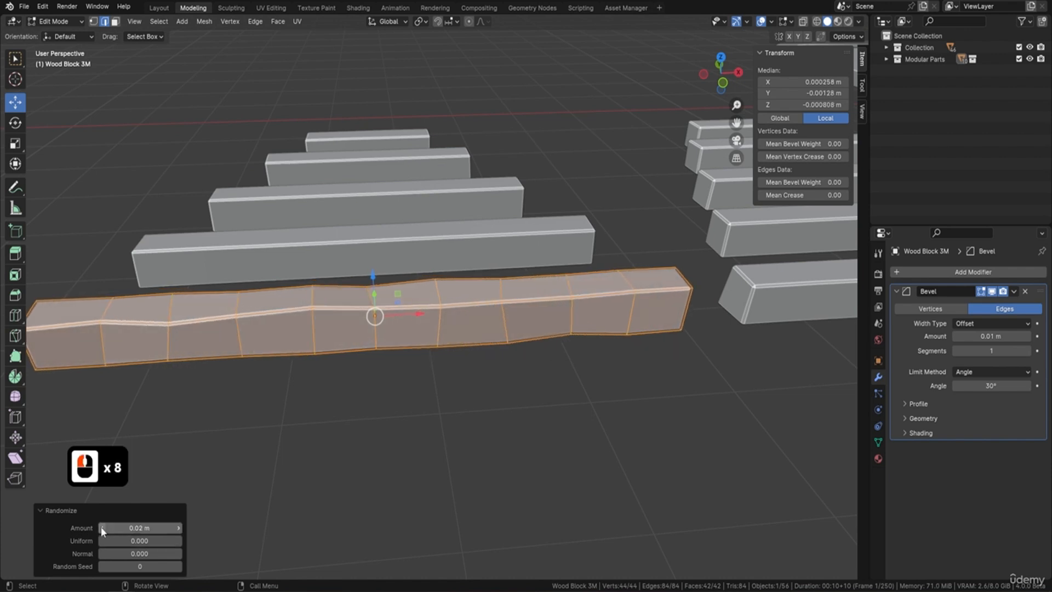
pyautogui.click(101, 528)
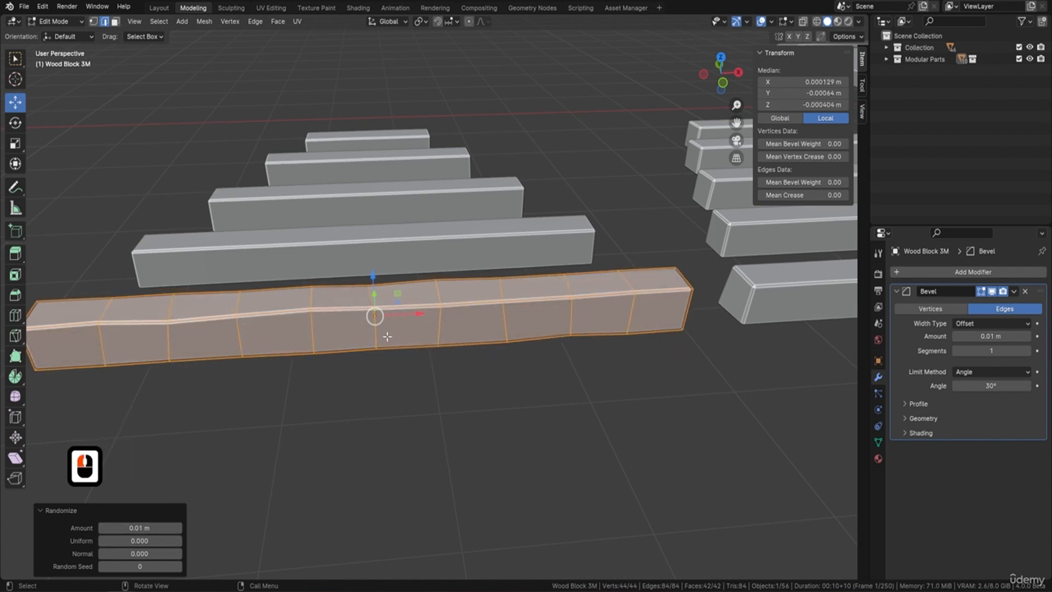
pyautogui.moveTo(351, 329); pyautogui.dragTo(286, 328, button='middle')
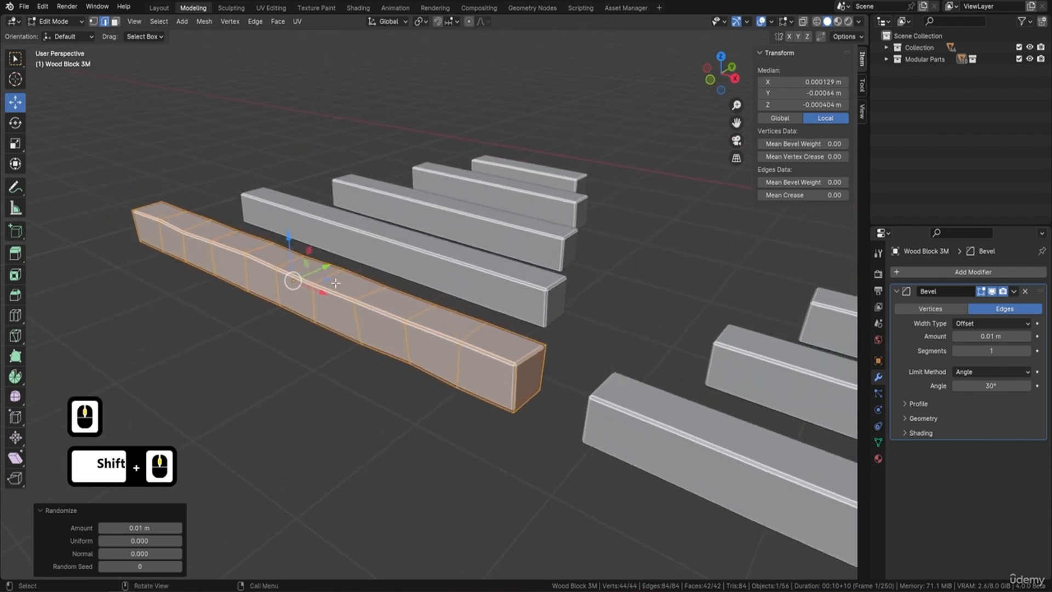
pyautogui.moveTo(336, 283); pyautogui.dragTo(359, 295, button='middle')
pyautogui.press('Tab')
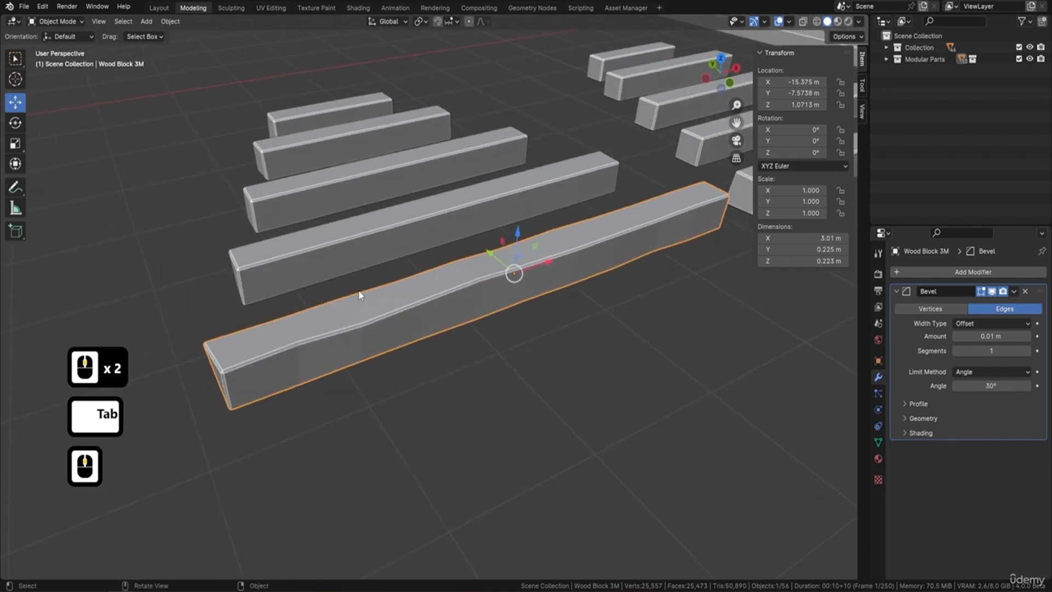
# Step: Apply Shade Auto Smooth to Wood Block 3M
pyautogui.moveTo(654, 231); pyautogui.dragTo(313, 251, button='middle')
pyautogui.moveTo(460, 271); pyautogui.dragTo(228, 225, button='middle')
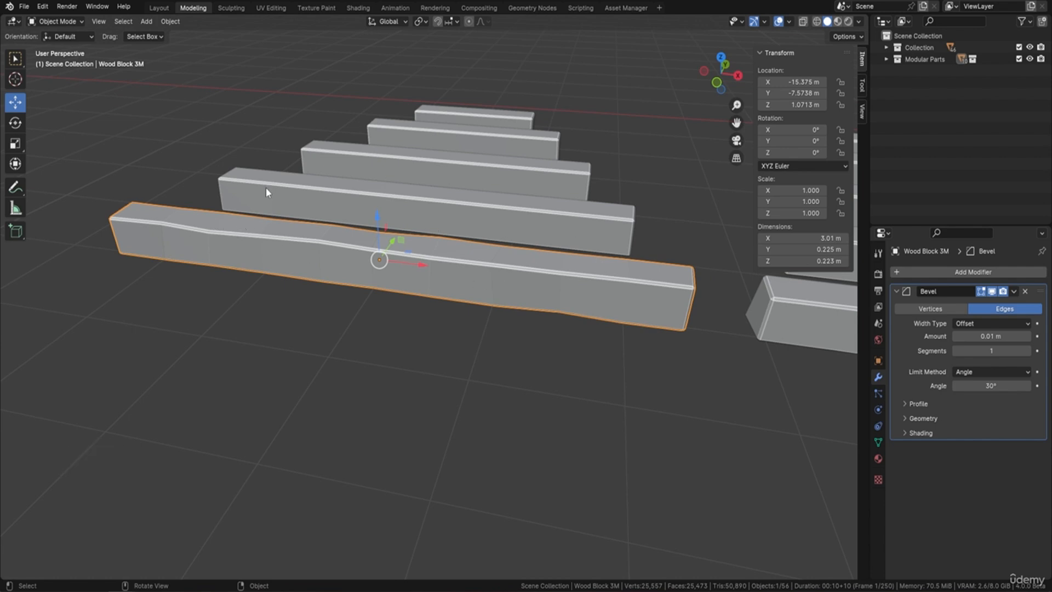
pyautogui.rightClick(429, 255)
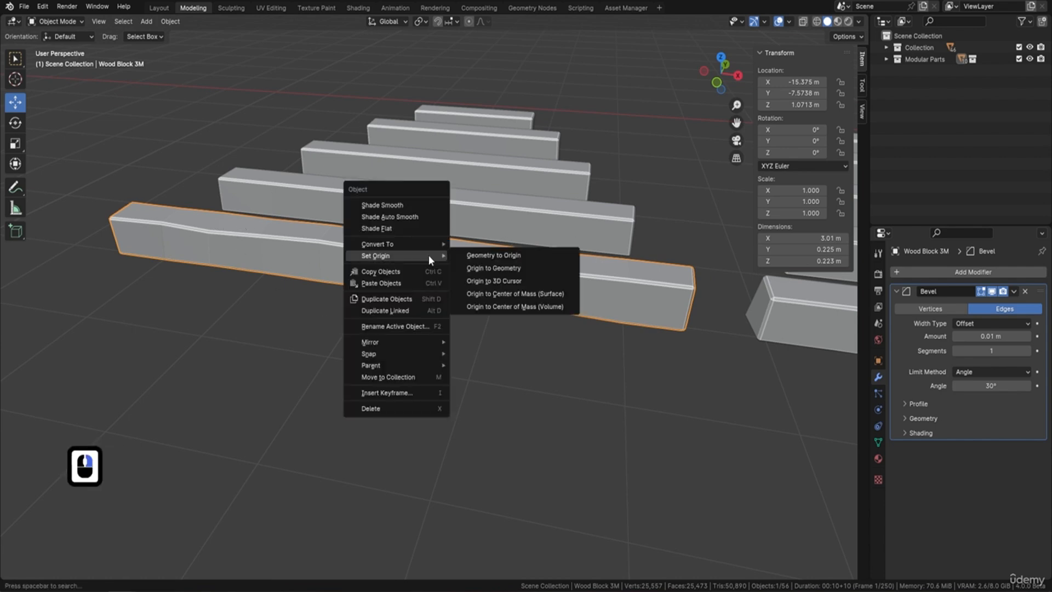
pyautogui.click(400, 218)
pyautogui.moveTo(476, 274); pyautogui.dragTo(277, 192, button='middle')
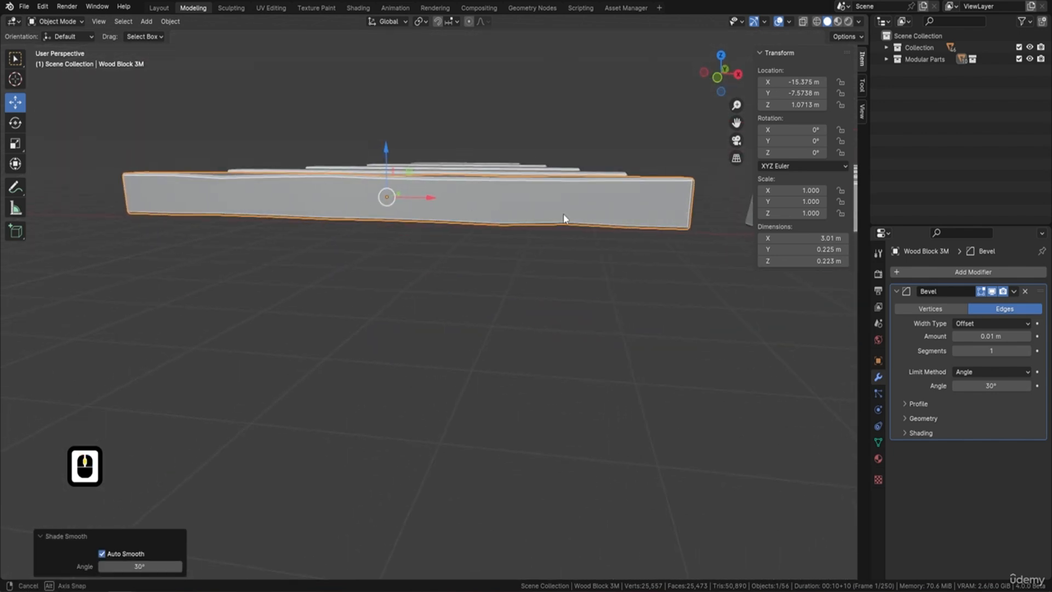
pyautogui.moveTo(563, 218); pyautogui.dragTo(458, 215, button='middle')
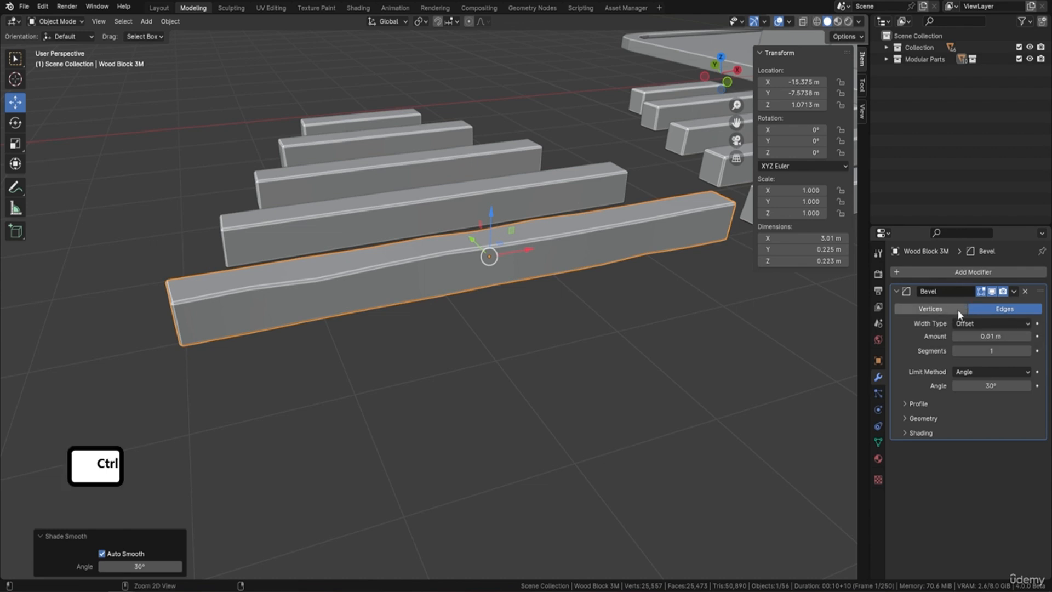
# Step: Apply the Bevel modifier on Wood Block 3M and try randomizing its whole bevelled mesh
pyautogui.click(1014, 291)
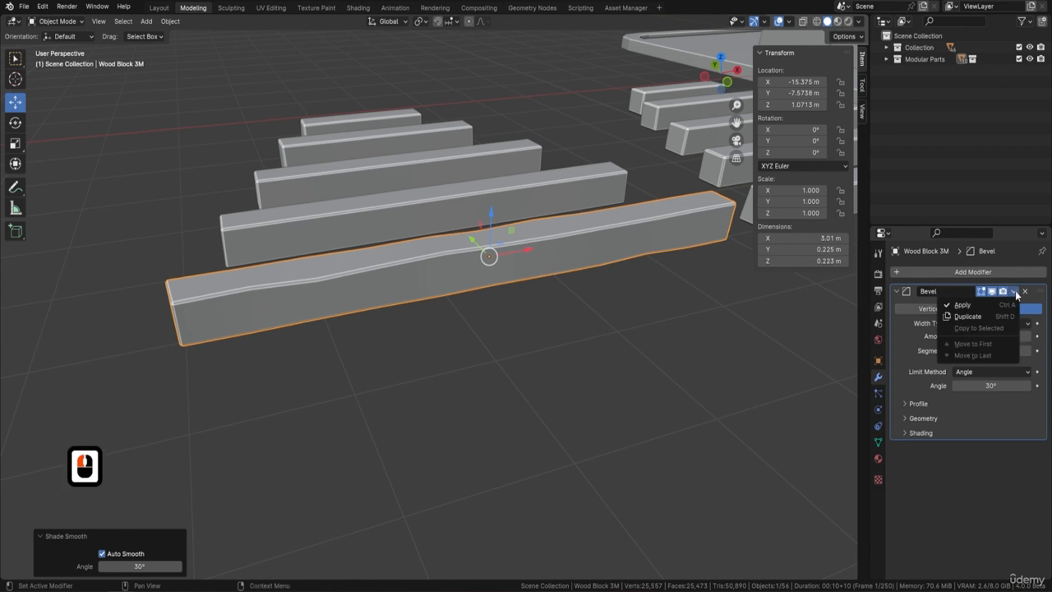
pyautogui.click(968, 303)
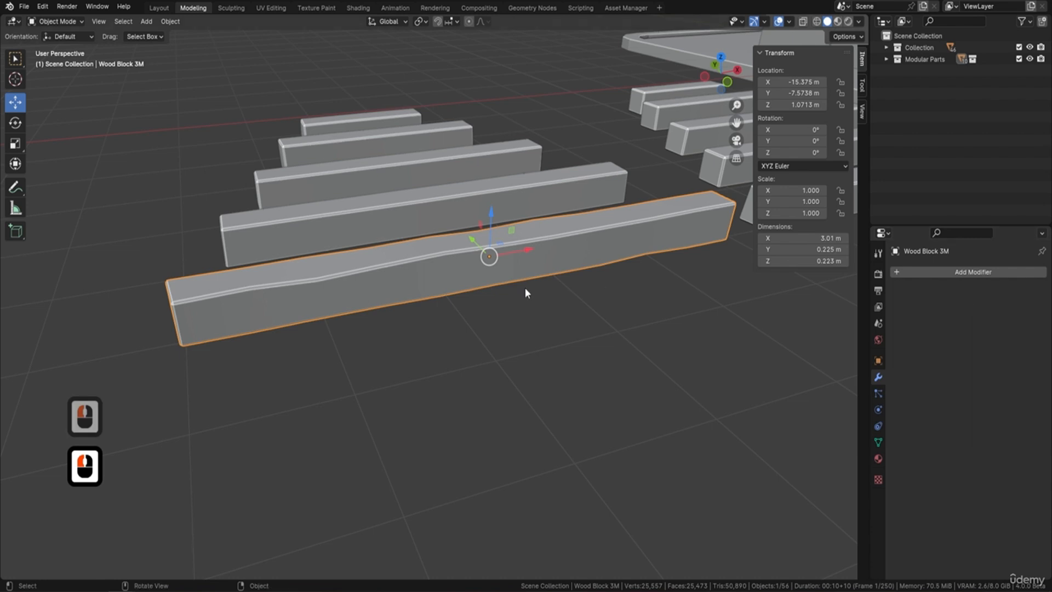
pyautogui.press('Tab')
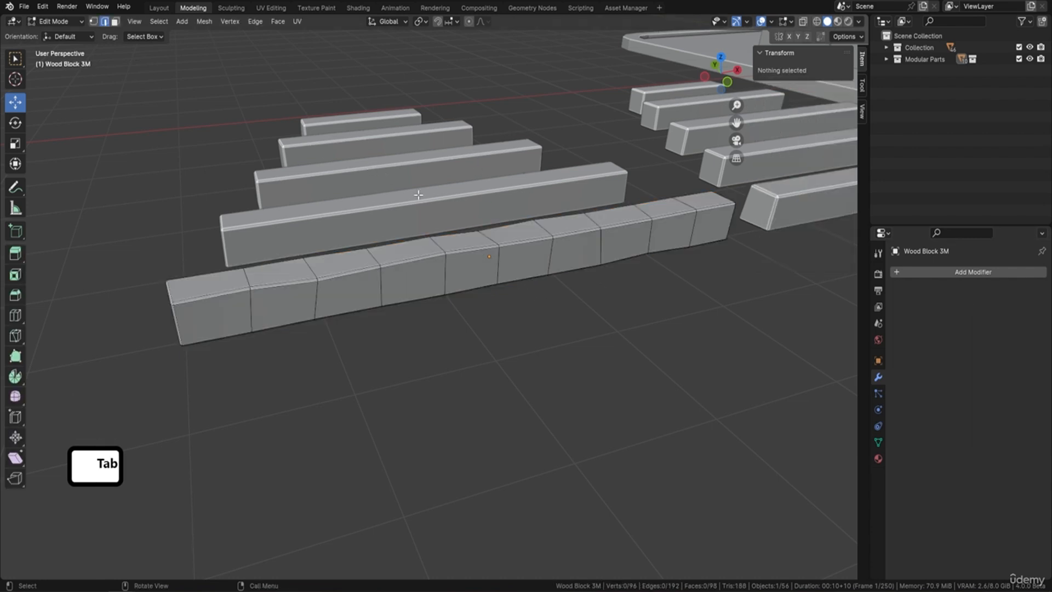
pyautogui.press('a')
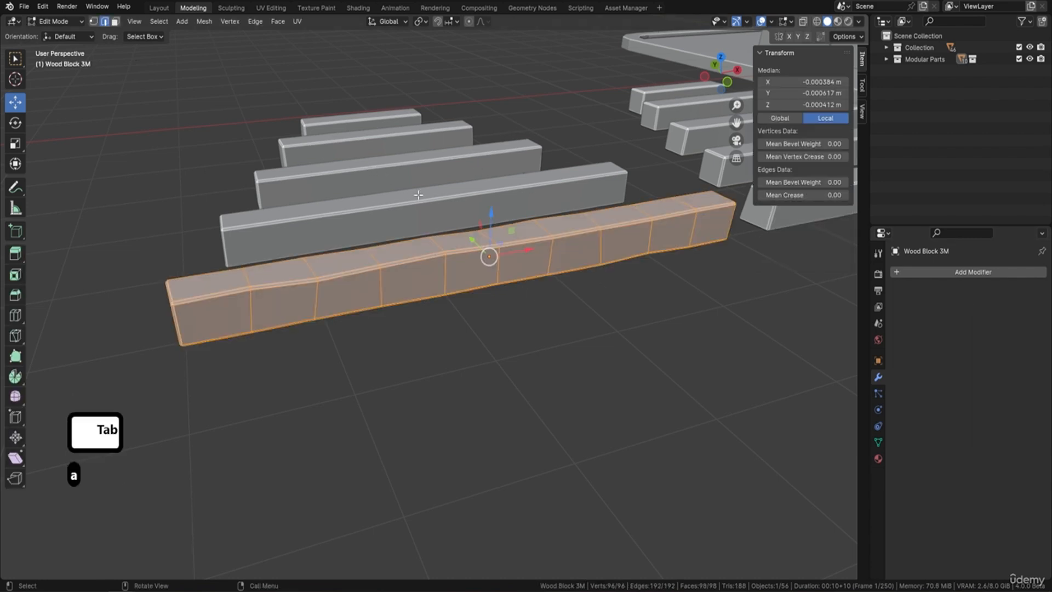
pyautogui.click(204, 22)
pyautogui.click(228, 35)
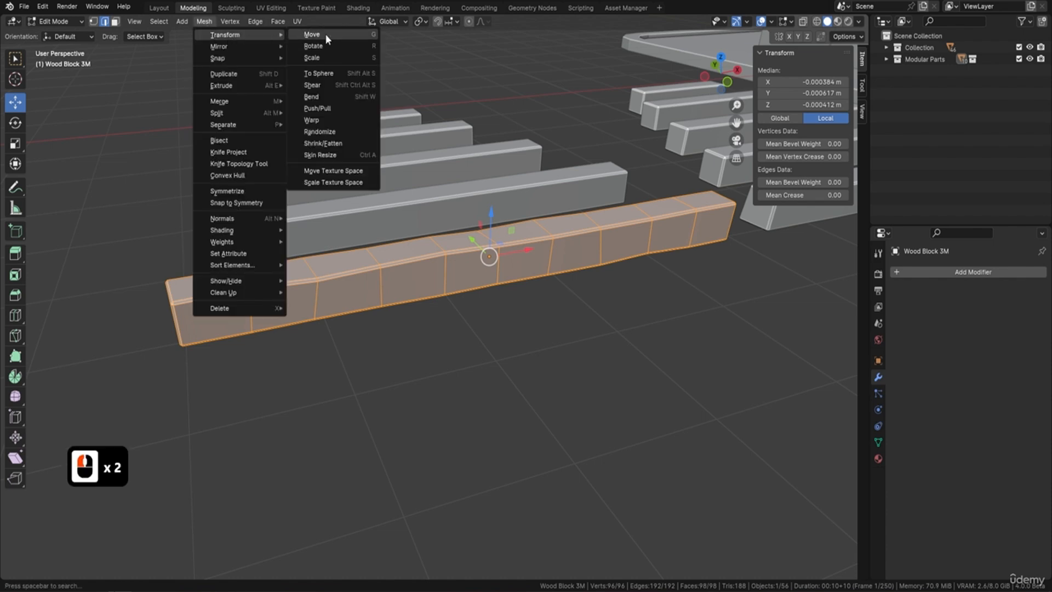
pyautogui.click(340, 133)
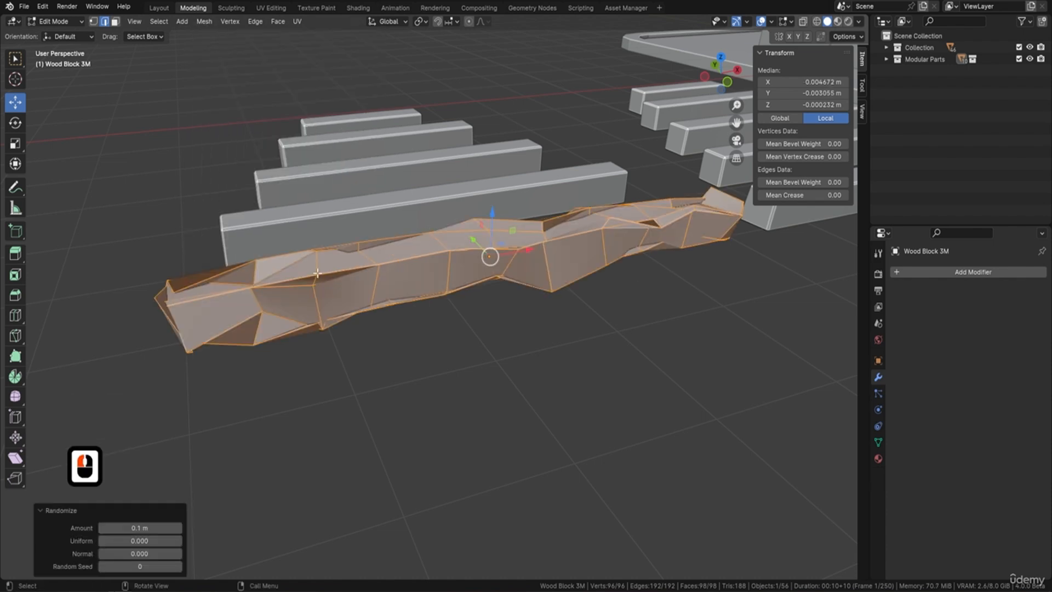
# Step: Set the bevelled mesh's Randomize amount to 0.01 m, return to Object Mode and inspect the block
pyautogui.click(102, 528)
pyautogui.click(102, 527)
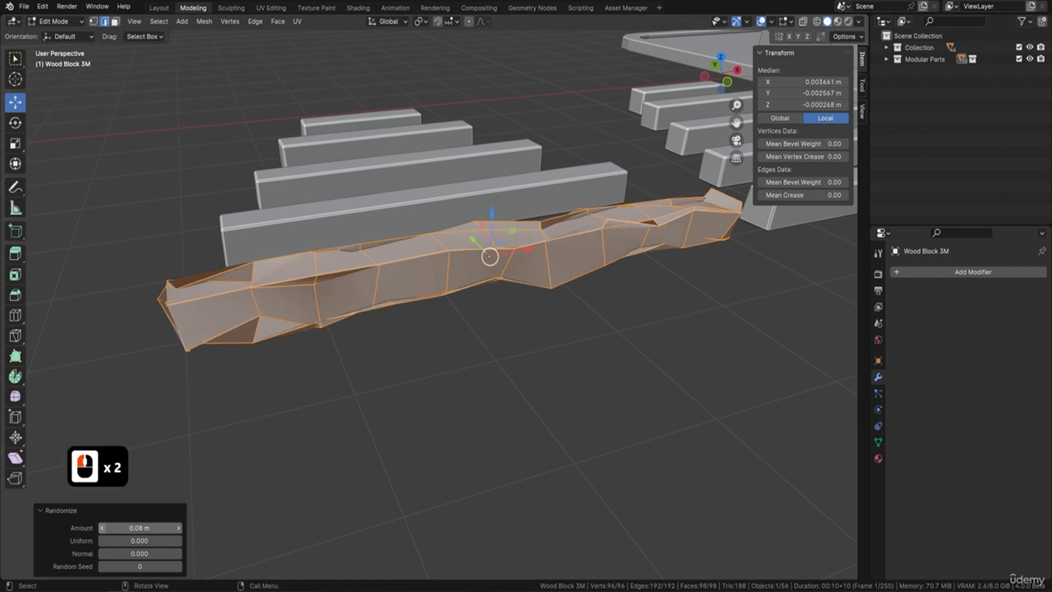
pyautogui.click(102, 528)
pyautogui.click(102, 528)
pyautogui.click(101, 528)
pyautogui.click(102, 527)
pyautogui.click(102, 528)
pyautogui.click(102, 528)
pyautogui.click(102, 527)
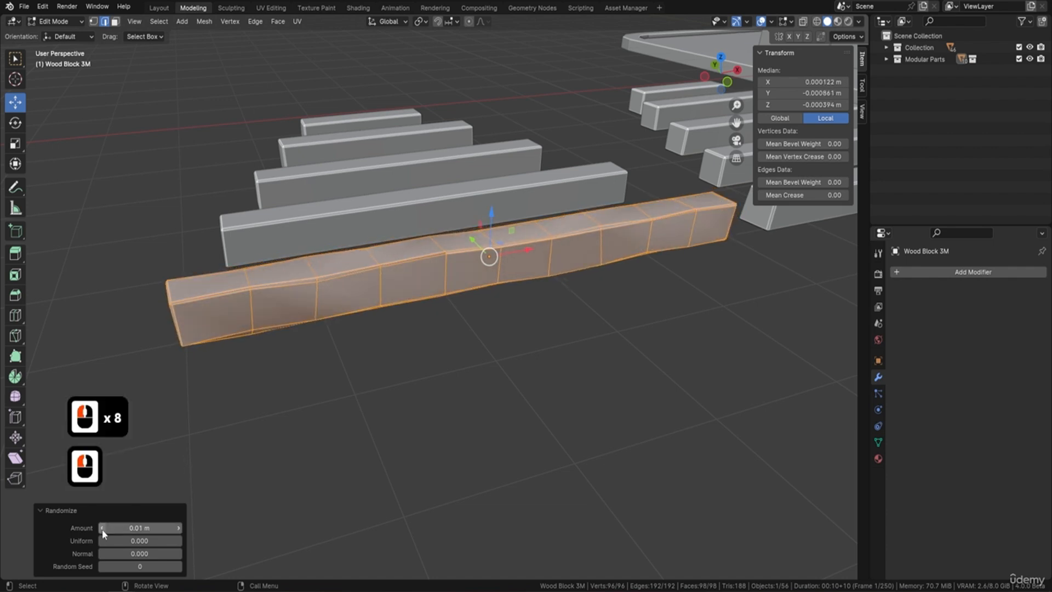
pyautogui.moveTo(287, 400); pyautogui.dragTo(301, 383, button='middle')
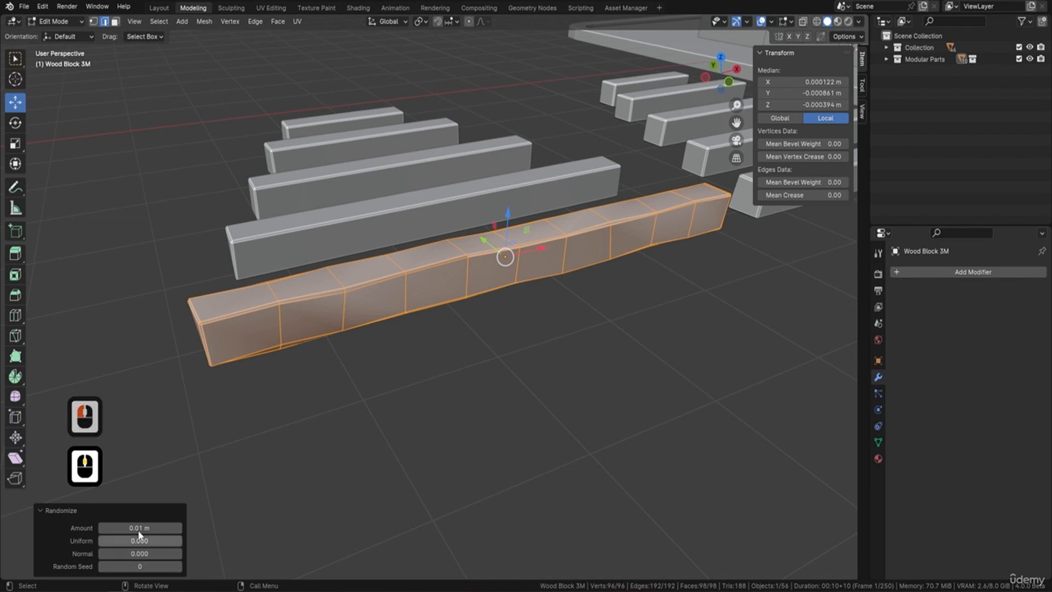
pyautogui.press('Tab')
pyautogui.moveTo(381, 343); pyautogui.dragTo(258, 274, button='middle')
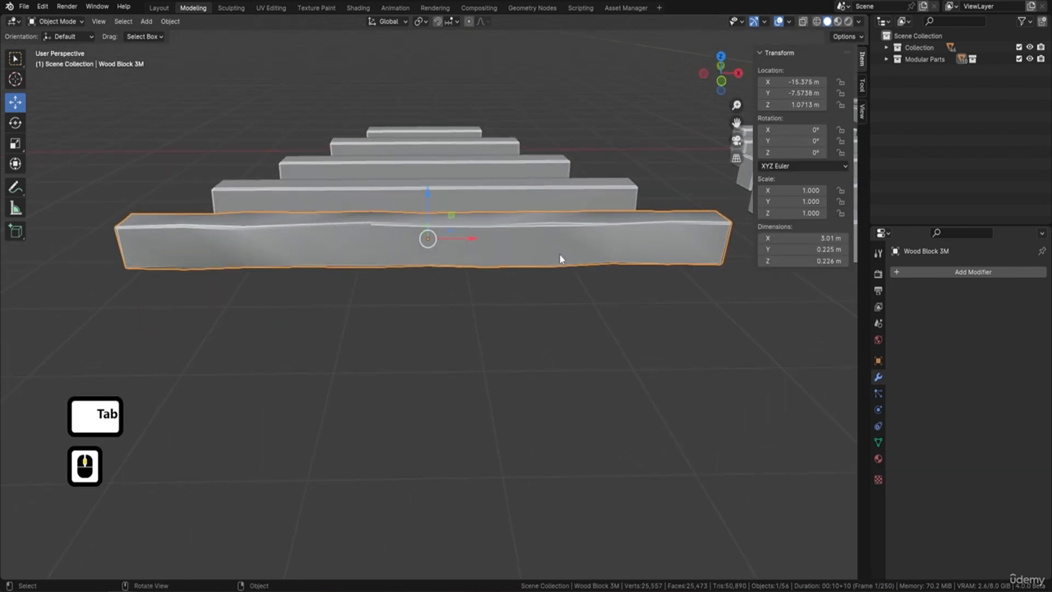
pyautogui.moveTo(344, 268); pyautogui.dragTo(348, 271, button='middle')
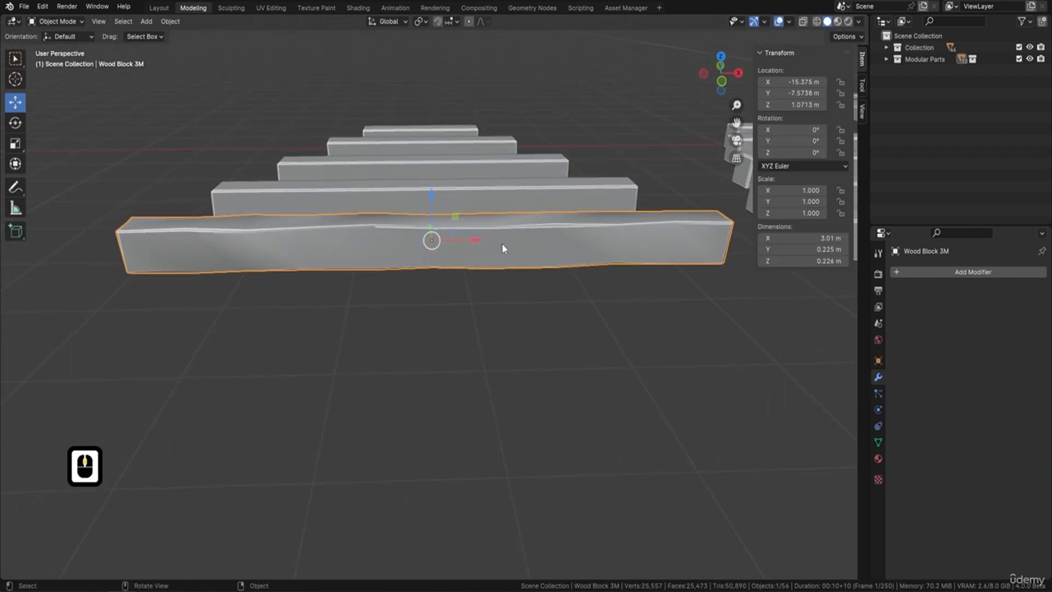
# Step: Undo the second randomization and the applied Bevel so Wood Block 3M has its live modifier again
pyautogui.press('ctrl')
pyautogui.hotkey('ctrl', 'z')
pyautogui.hotkey('ctrl', 'z')
pyautogui.hotkey('ctrl', 'z')
pyautogui.hotkey('ctrl', 'z')
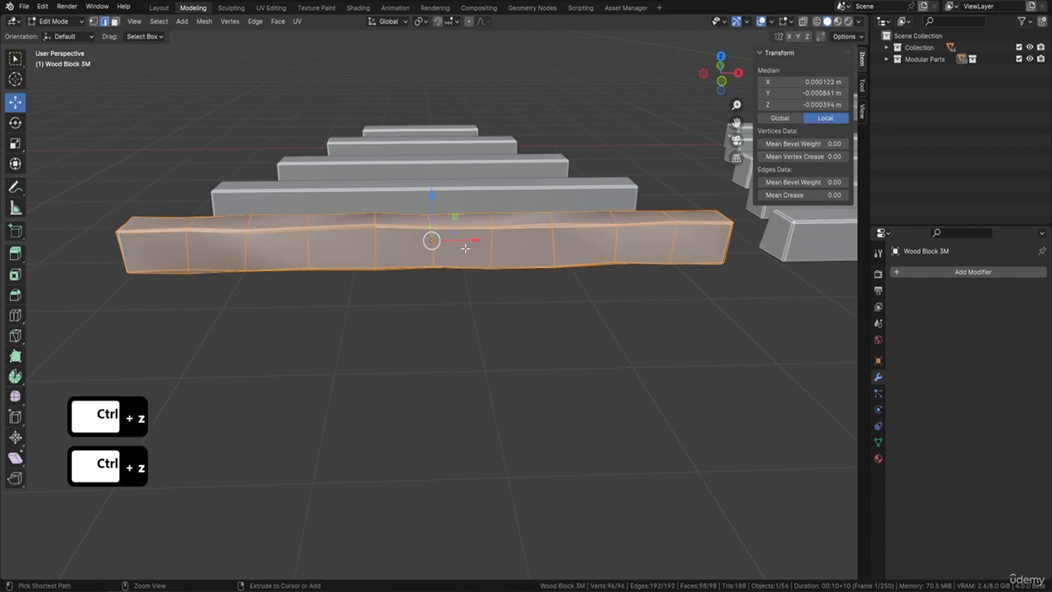
pyautogui.hotkey('ctrl', 'z')
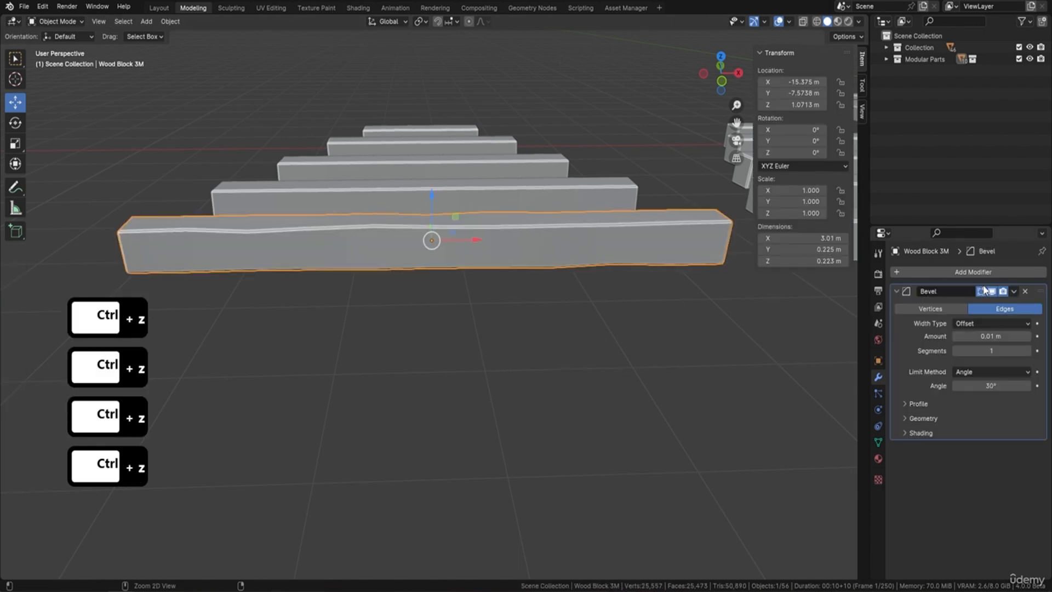
pyautogui.moveTo(467, 275); pyautogui.dragTo(183, 294, button='middle')
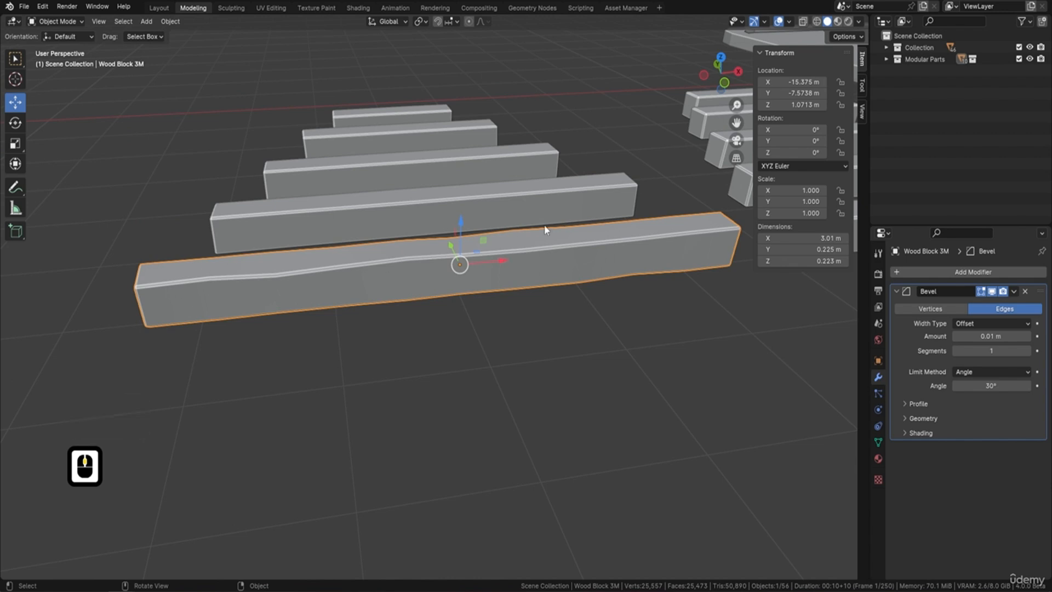
pyautogui.moveTo(545, 228); pyautogui.dragTo(367, 243, button='middle')
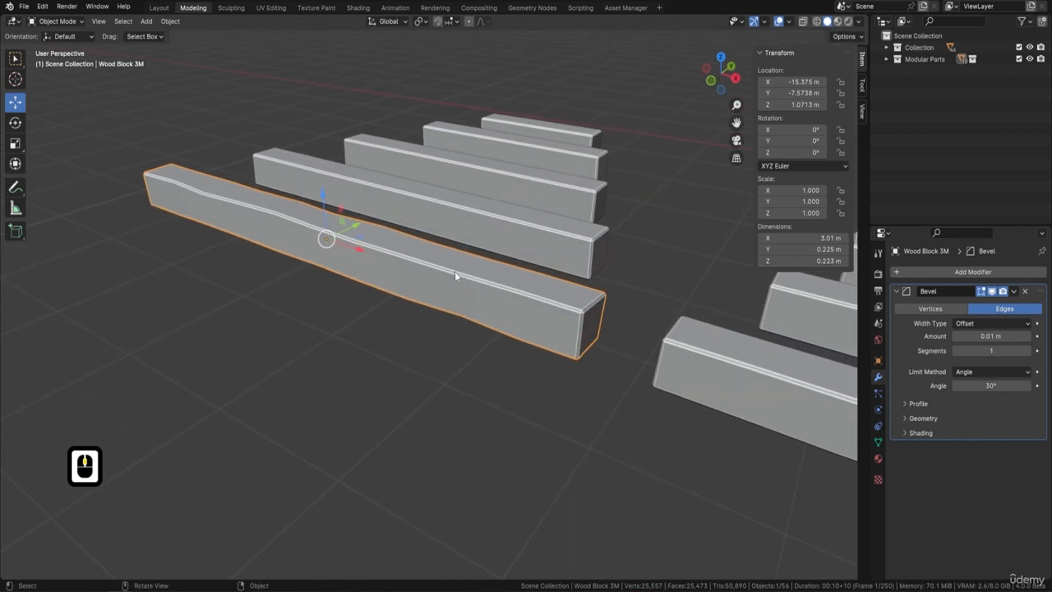
# Step: Select the four shorter blocks in the original row beside the randomized Wood Block 3M
pyautogui.moveTo(455, 271); pyautogui.dragTo(547, 289, button='middle')
pyautogui.moveTo(437, 268)
pyautogui.keyDown('shift'); pyautogui.mouseDown(button='middle')
pyautogui.moveTo(464, 239)
pyautogui.moveTo(428, 272)
pyautogui.mouseUp(button='middle'); pyautogui.keyUp('shift')
pyautogui.click(428, 272)
pyautogui.keyDown('shift'); pyautogui.click(397, 225); pyautogui.keyUp('shift')
pyautogui.keyDown('shift'); pyautogui.click(337, 202); pyautogui.keyUp('shift')
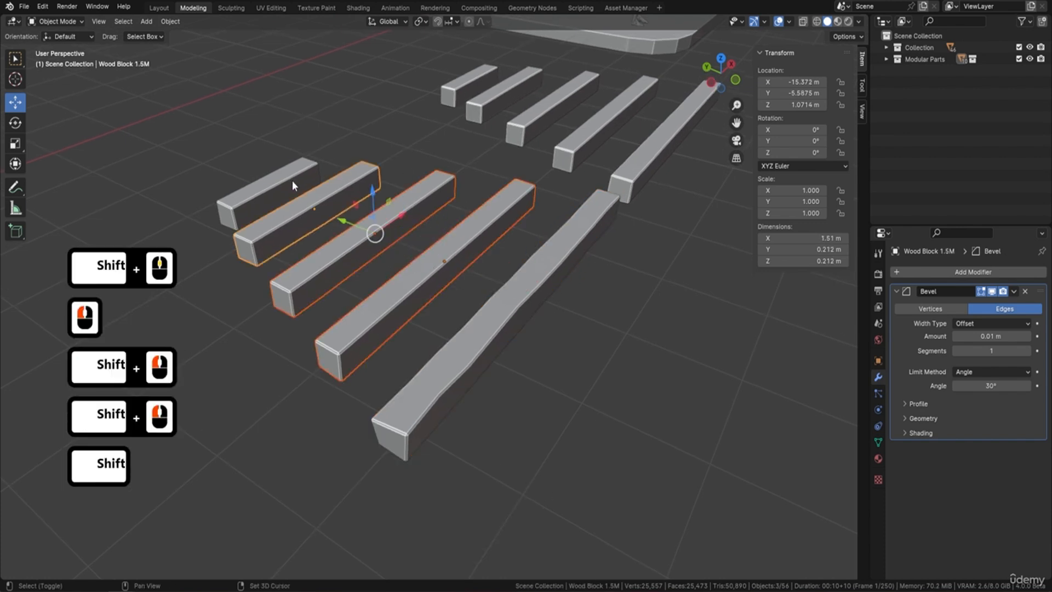
pyautogui.keyDown('shift'); pyautogui.click(293, 181); pyautogui.keyUp('shift')
pyautogui.keyDown('shift'); pyautogui.moveTo(380, 191); pyautogui.dragTo(401, 217, button='middle'); pyautogui.keyUp('shift')
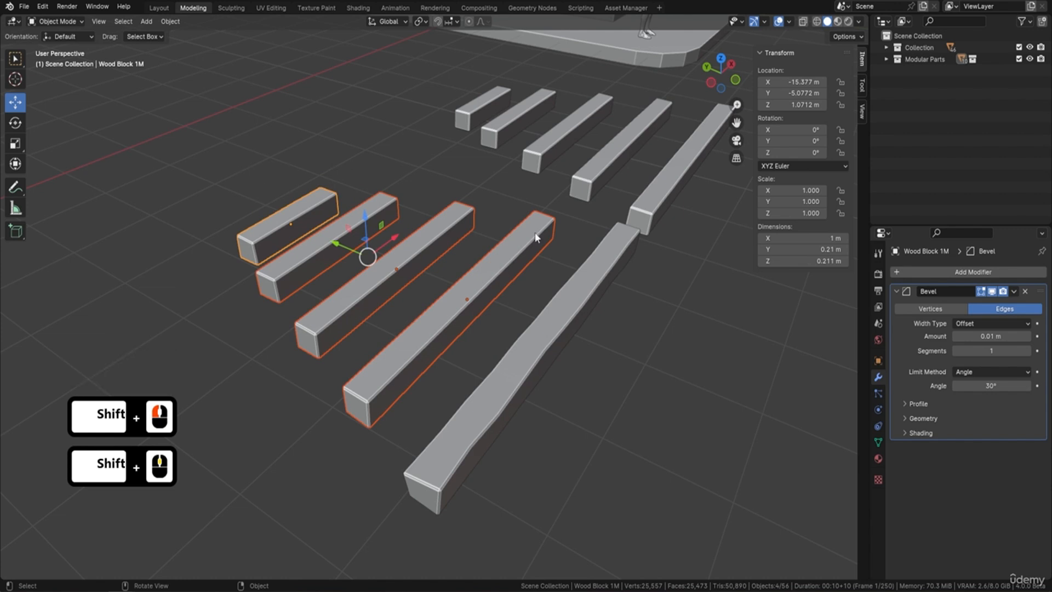
# Step: Add all five blocks of the duplicated row, from 3 m down to 1 m, to the selection
pyautogui.keyDown('shift'); pyautogui.click(663, 192); pyautogui.keyUp('shift')
pyautogui.keyDown('shift'); pyautogui.click(597, 151); pyautogui.keyUp('shift')
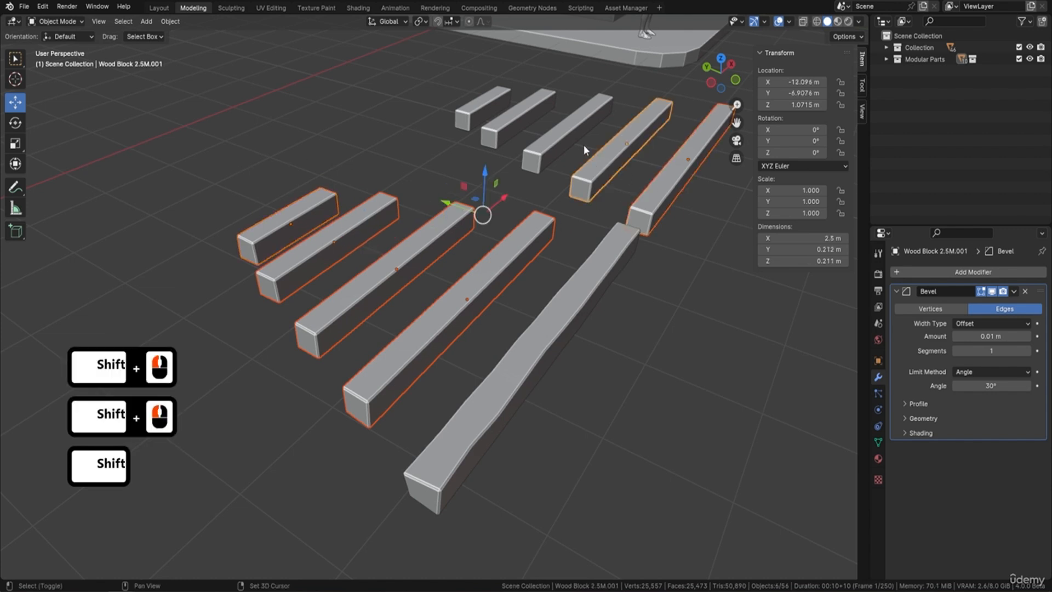
pyautogui.keyDown('shift'); pyautogui.click(542, 132); pyautogui.keyUp('shift')
pyautogui.keyDown('shift'); pyautogui.click(501, 116); pyautogui.keyUp('shift')
pyautogui.keyDown('shift'); pyautogui.click(498, 112); pyautogui.keyUp('shift')
pyautogui.moveTo(551, 148); pyautogui.dragTo(508, 173, button='middle')
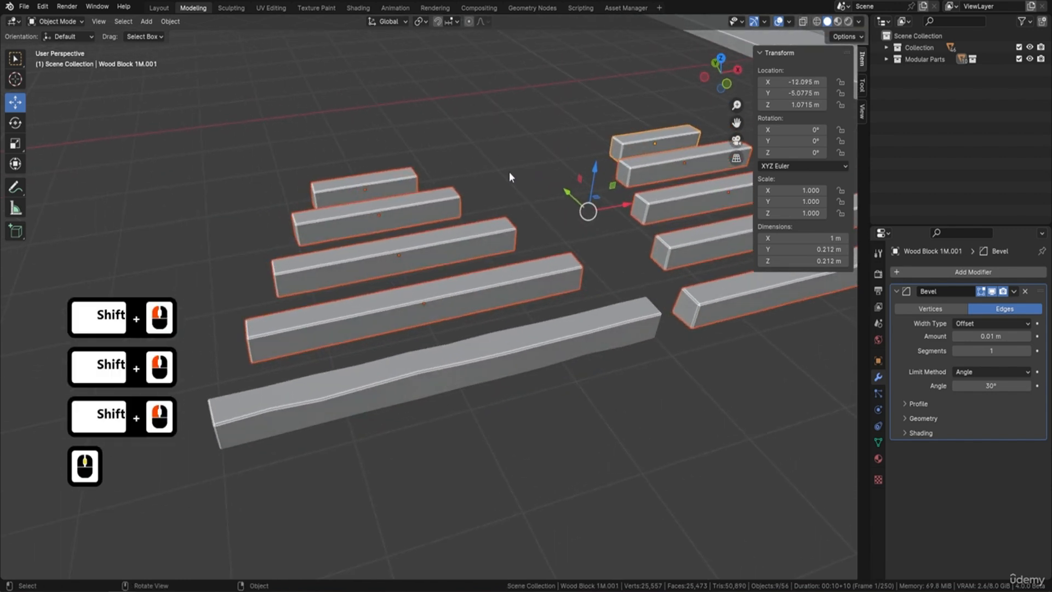
# Step: Enter Edit Mode on the nine selected blocks, select all their geometry and apply Randomize
pyautogui.keyDown('shift'); pyautogui.moveTo(376, 157); pyautogui.dragTo(467, 238, button='middle'); pyautogui.keyUp('shift')
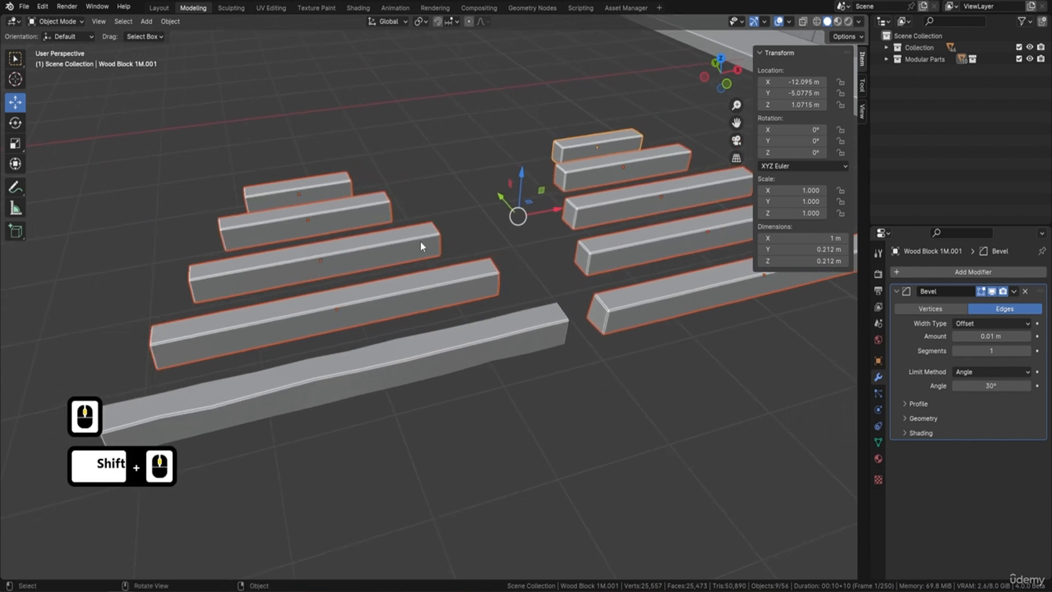
pyautogui.press('Tab')
pyautogui.press('a')
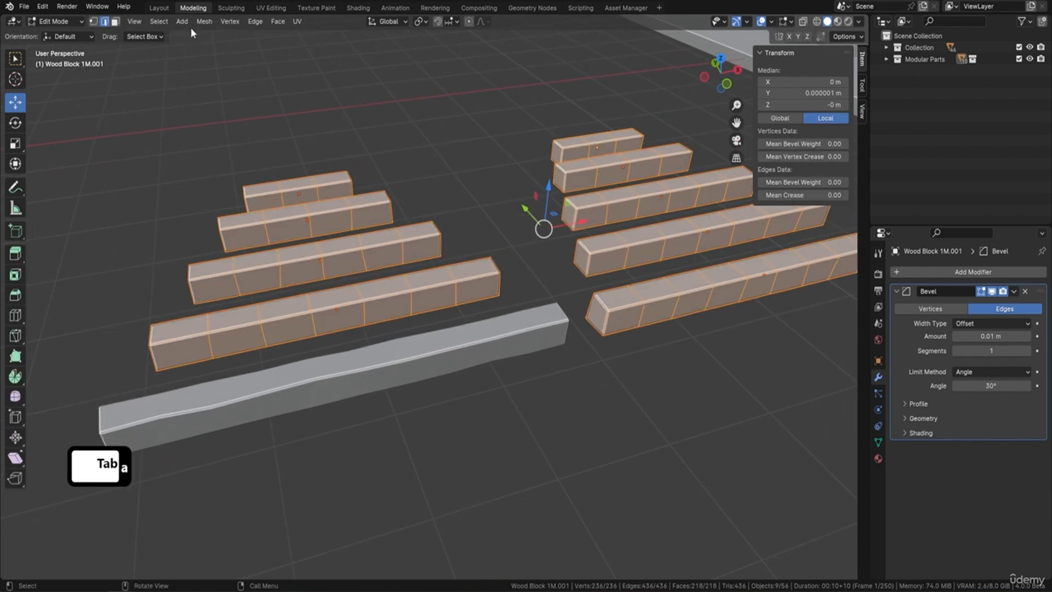
pyautogui.click(204, 21)
pyautogui.click(211, 34)
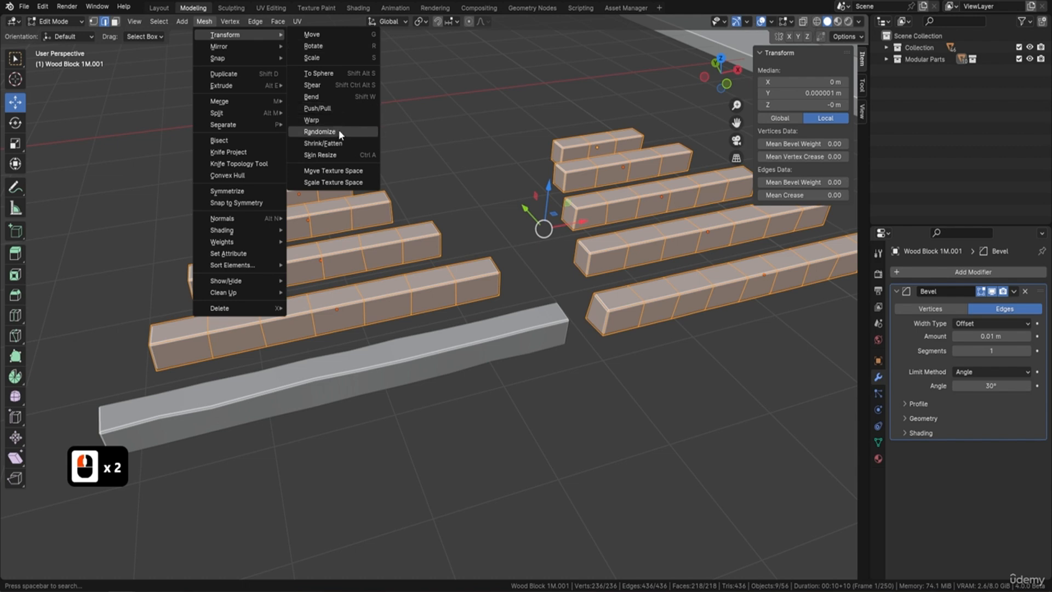
pyautogui.click(320, 131)
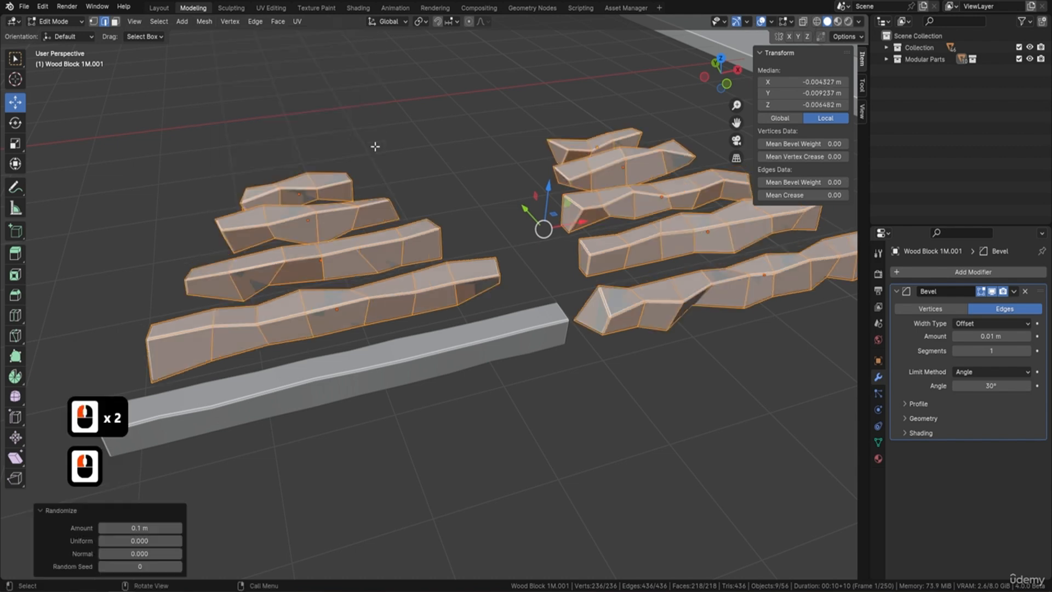
# Step: Set the Randomize amount to 0.01 m for the nine blocks and return to Object Mode
pyautogui.click(102, 528)
pyautogui.click(103, 528)
pyautogui.click(102, 528)
pyautogui.click(103, 528)
pyautogui.click(103, 528)
pyautogui.click(102, 528)
pyautogui.click(103, 528)
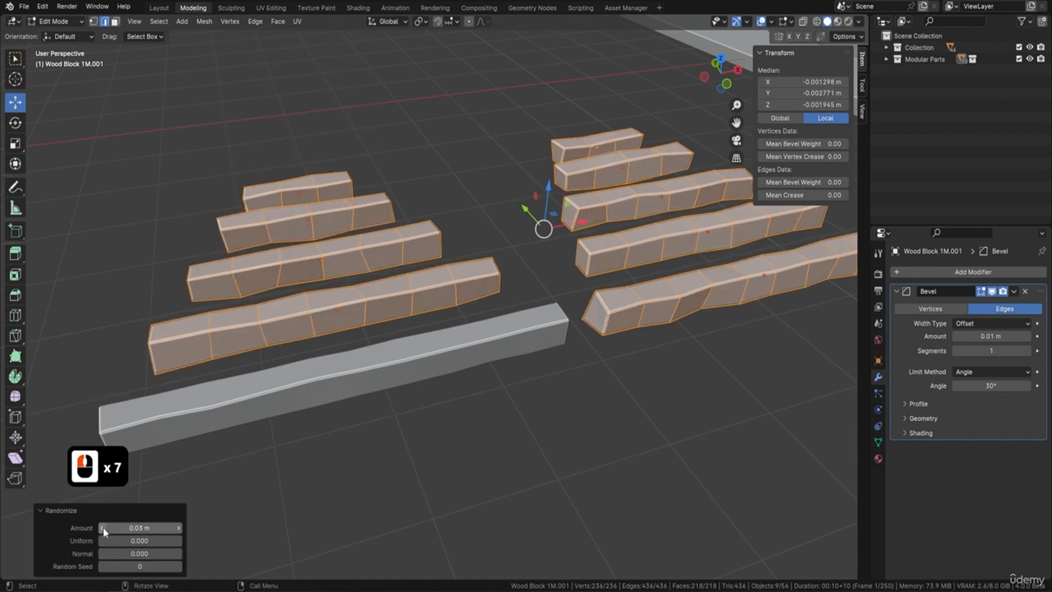
pyautogui.click(103, 527)
pyautogui.click(103, 528)
pyautogui.moveTo(354, 425); pyautogui.dragTo(412, 334, button='middle')
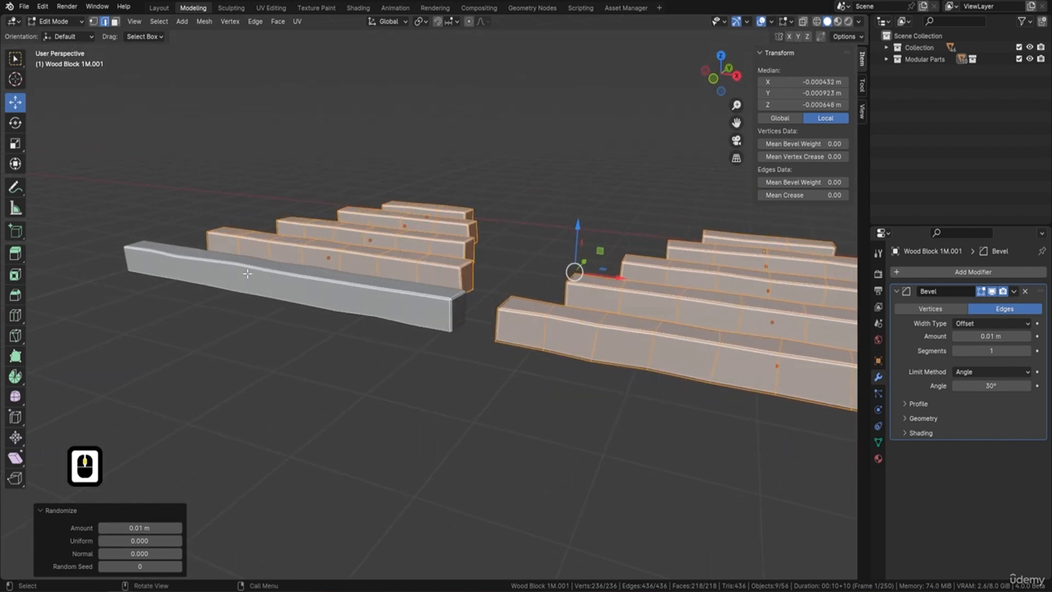
pyautogui.moveTo(310, 232); pyautogui.dragTo(394, 263, button='middle')
pyautogui.press('Tab')
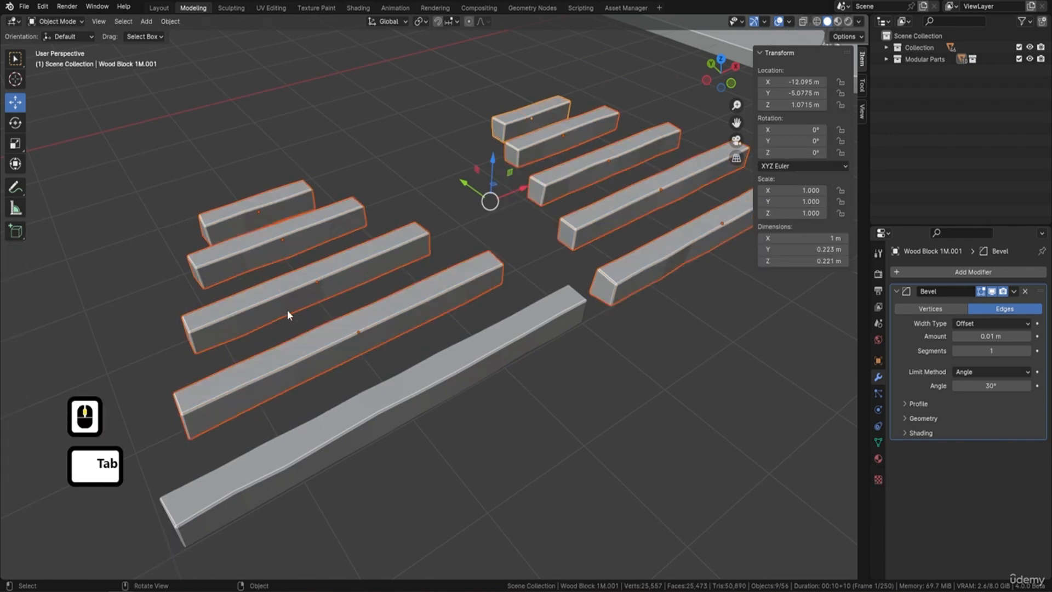
# Step: Apply Shade Auto Smooth to the nine selected wood blocks
pyautogui.moveTo(289, 313); pyautogui.dragTo(331, 282, button='middle')
pyautogui.rightClick(407, 253)
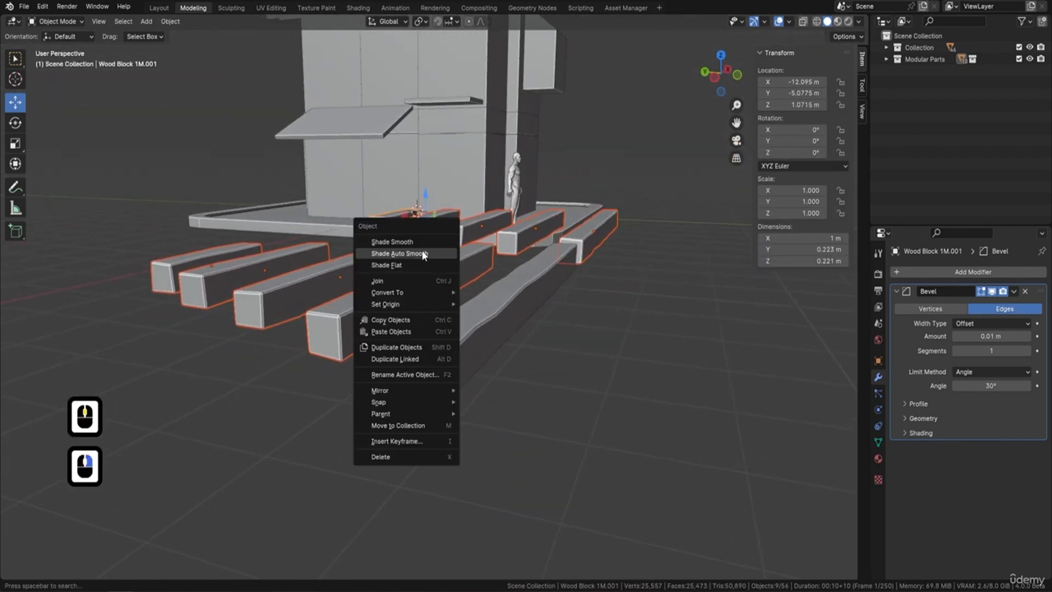
pyautogui.click(422, 250)
pyautogui.moveTo(494, 245); pyautogui.dragTo(412, 290, button='middle')
pyautogui.keyDown('shift'); pyautogui.moveTo(641, 330); pyautogui.dragTo(554, 223, button='middle'); pyautogui.keyUp('shift')
pyautogui.scroll(2, 422, 284)
pyautogui.keyDown('shift'); pyautogui.moveTo(603, 249); pyautogui.dragTo(578, 282, button='middle'); pyautogui.keyUp('shift')
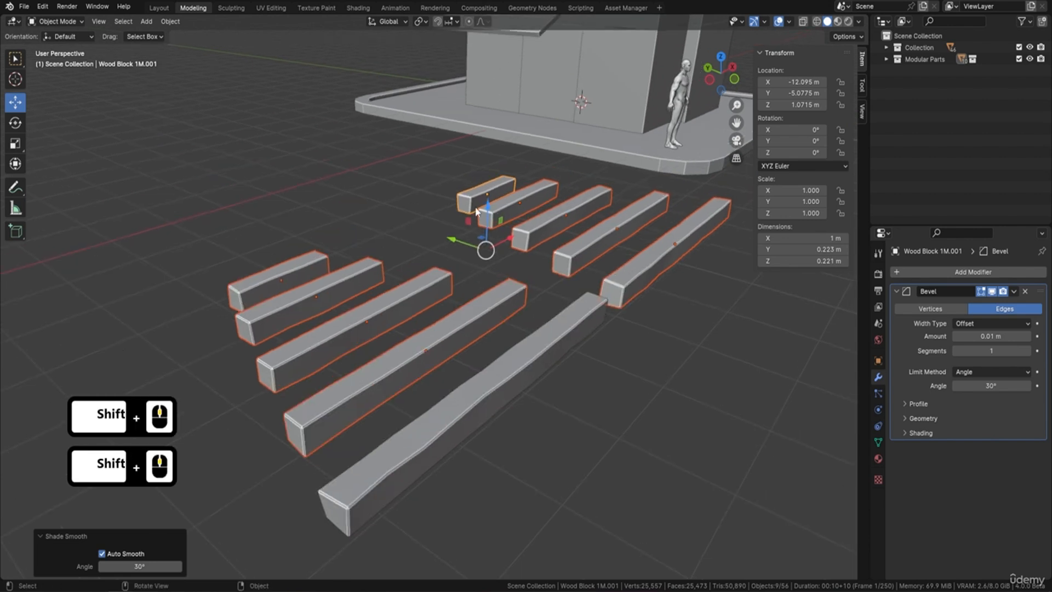
pyautogui.keyDown('shift'); pyautogui.moveTo(443, 296); pyautogui.dragTo(468, 287, button='middle'); pyautogui.keyUp('shift')
pyautogui.moveTo(360, 285); pyautogui.dragTo(423, 281, button='middle')
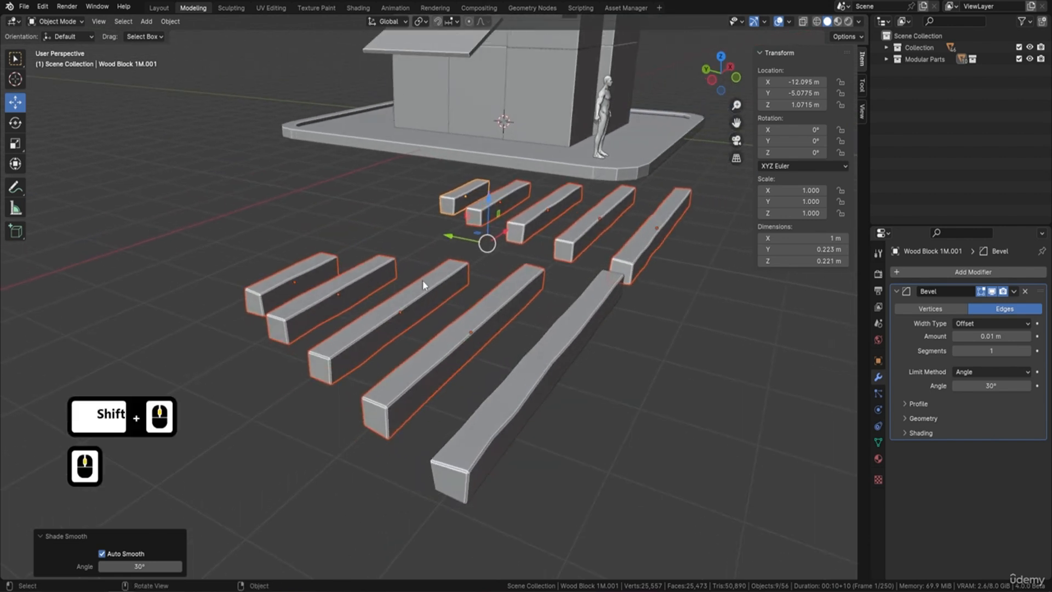
# Step: Select only Wood Block 2M in the original row and randomize its whole mesh again in Edit Mode
pyautogui.click(420, 295)
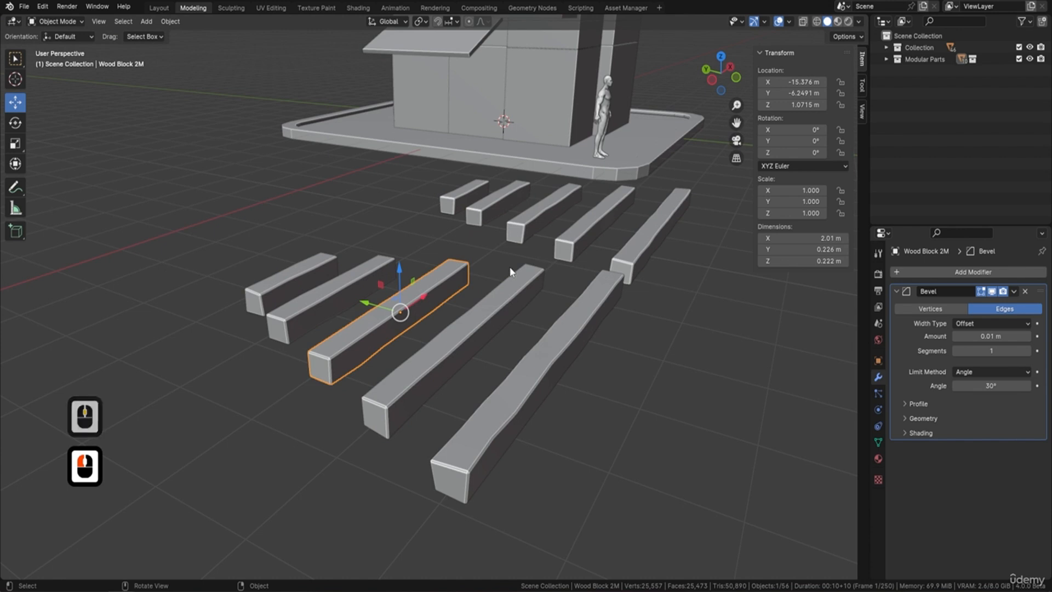
pyautogui.moveTo(500, 273); pyautogui.dragTo(406, 280, button='middle')
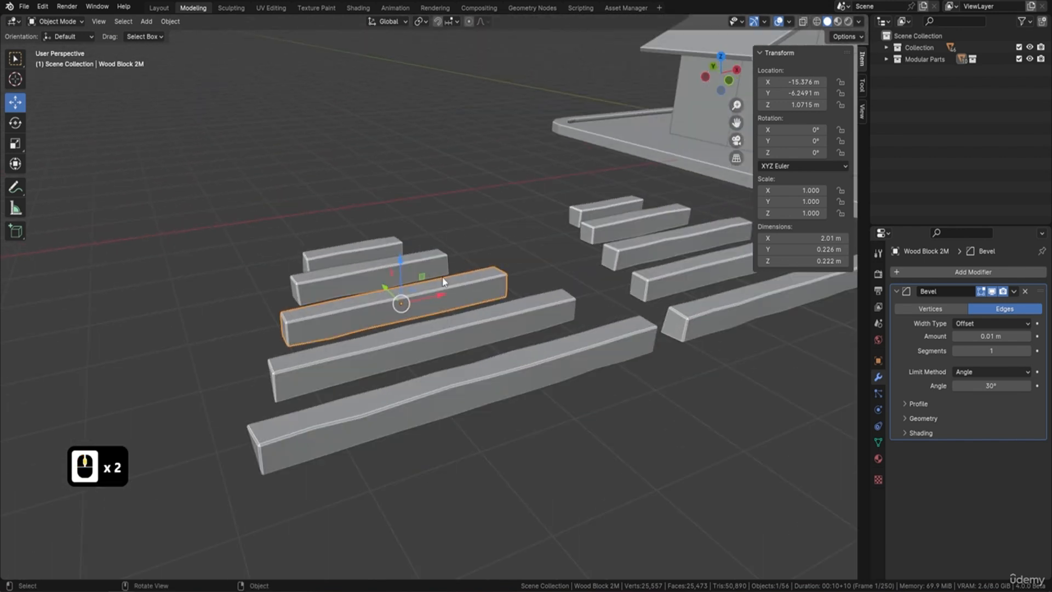
pyautogui.moveTo(580, 299); pyautogui.dragTo(638, 261, button='middle')
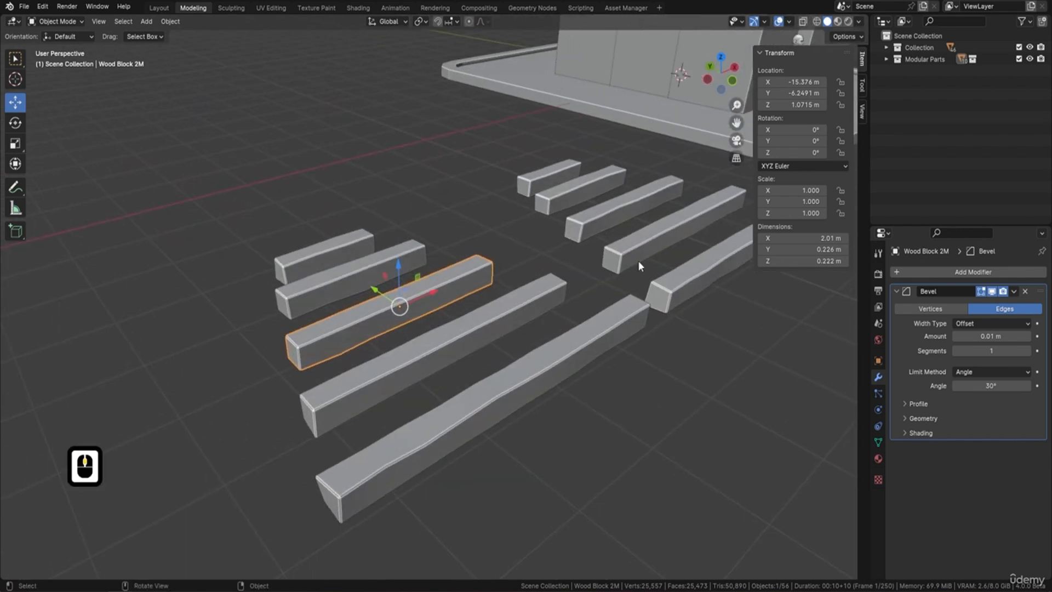
pyautogui.keyDown('shift'); pyautogui.moveTo(715, 203); pyautogui.dragTo(545, 301, button='middle'); pyautogui.keyUp('shift')
pyautogui.keyDown('shift'); pyautogui.moveTo(449, 262); pyautogui.dragTo(400, 292, button='middle'); pyautogui.keyUp('shift')
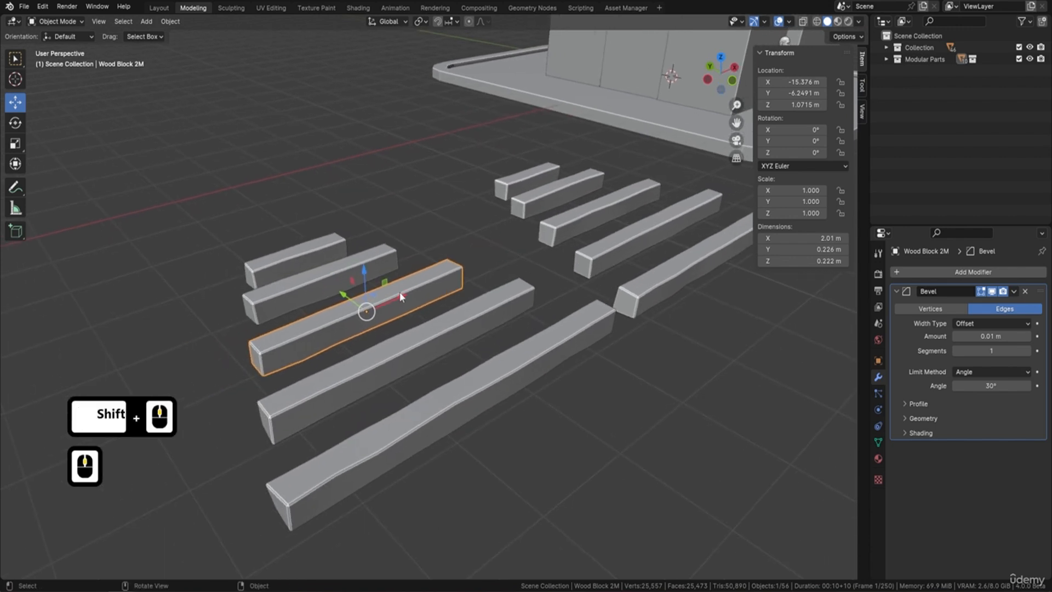
pyautogui.press('Tab')
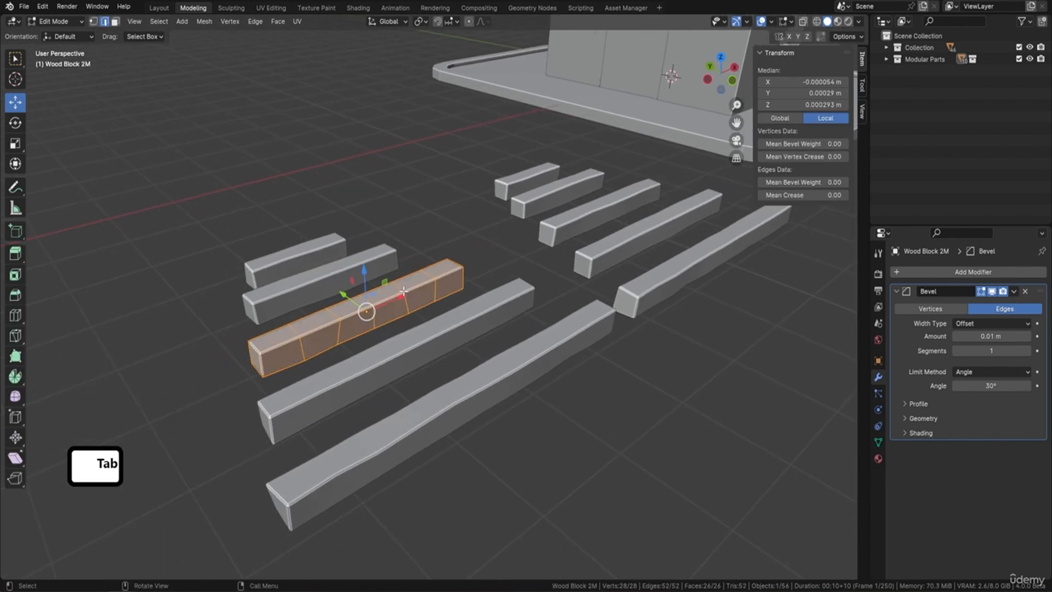
pyautogui.click(204, 21)
pyautogui.click(225, 35)
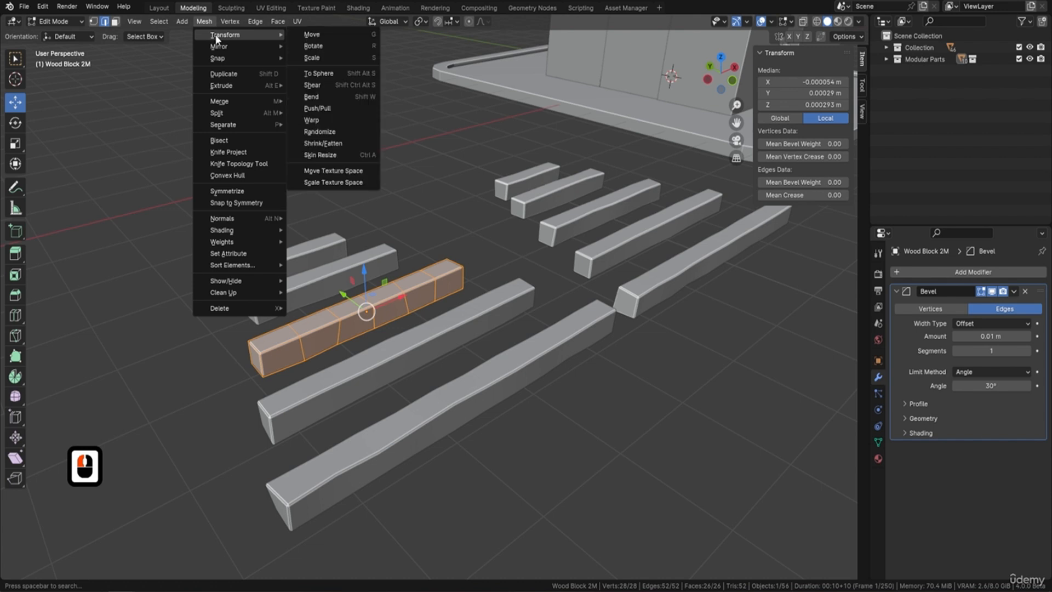
pyautogui.click(338, 130)
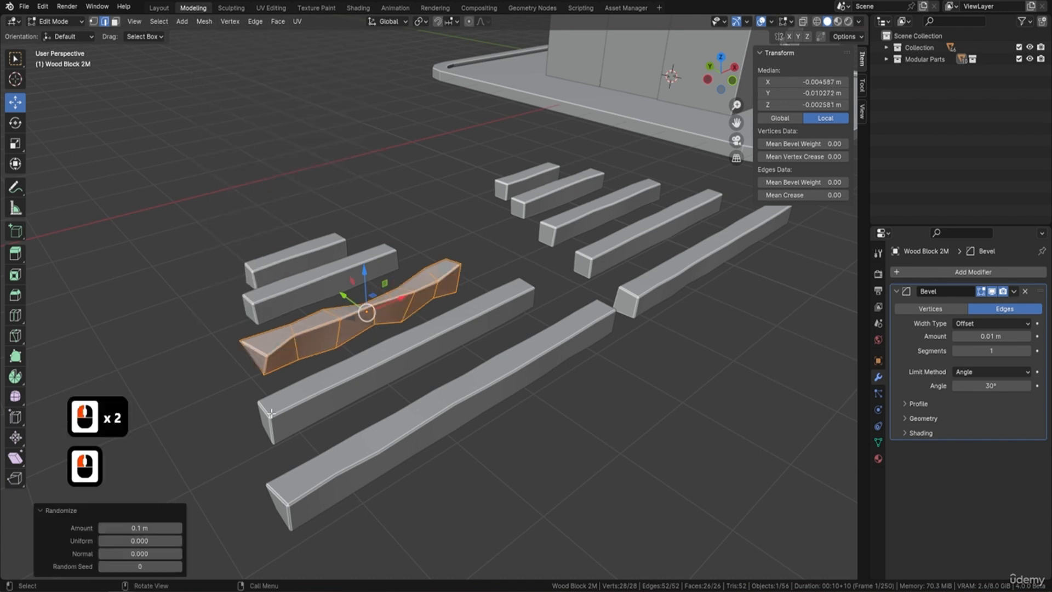
# Step: Set the Randomize amount to 0.01 m for Wood Block 2M and return to Object Mode
pyautogui.click(101, 527)
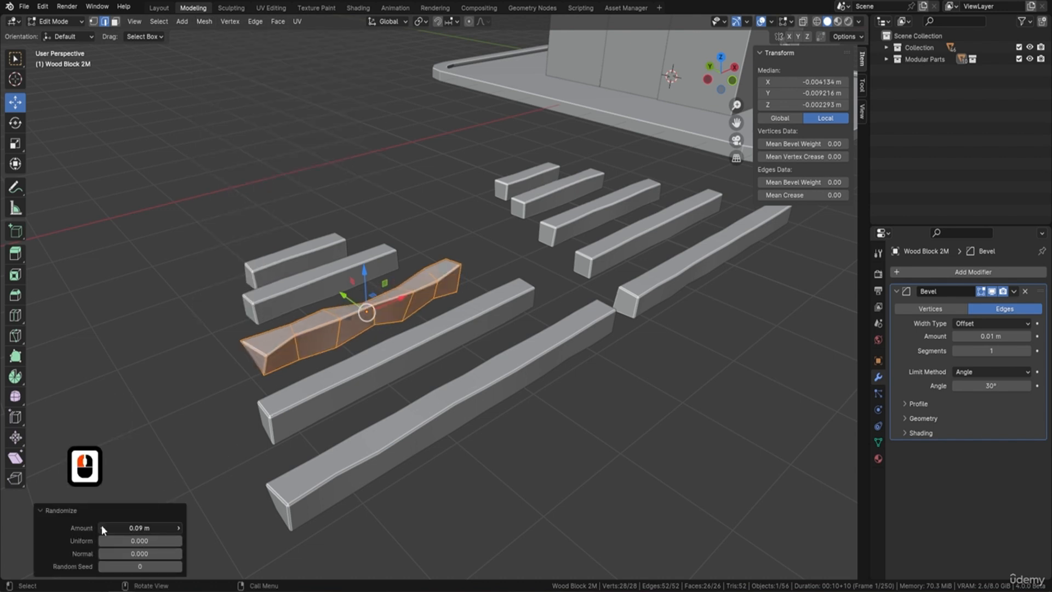
pyautogui.click(101, 525)
pyautogui.click(101, 526)
pyautogui.click(101, 526)
pyautogui.click(101, 525)
pyautogui.click(101, 525)
pyautogui.click(101, 524)
pyautogui.click(101, 524)
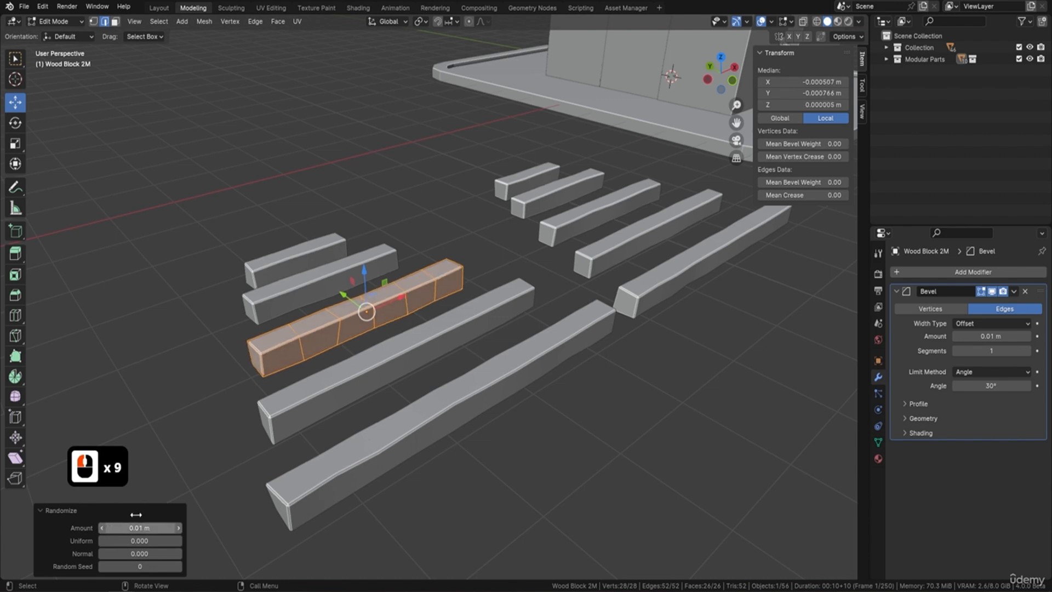
pyautogui.press('Tab')
# Step: Select Wood Block 2.5M in the original row and apply another Randomize to its mesh in Edit Mode
pyautogui.moveTo(513, 311); pyautogui.dragTo(383, 289, button='middle')
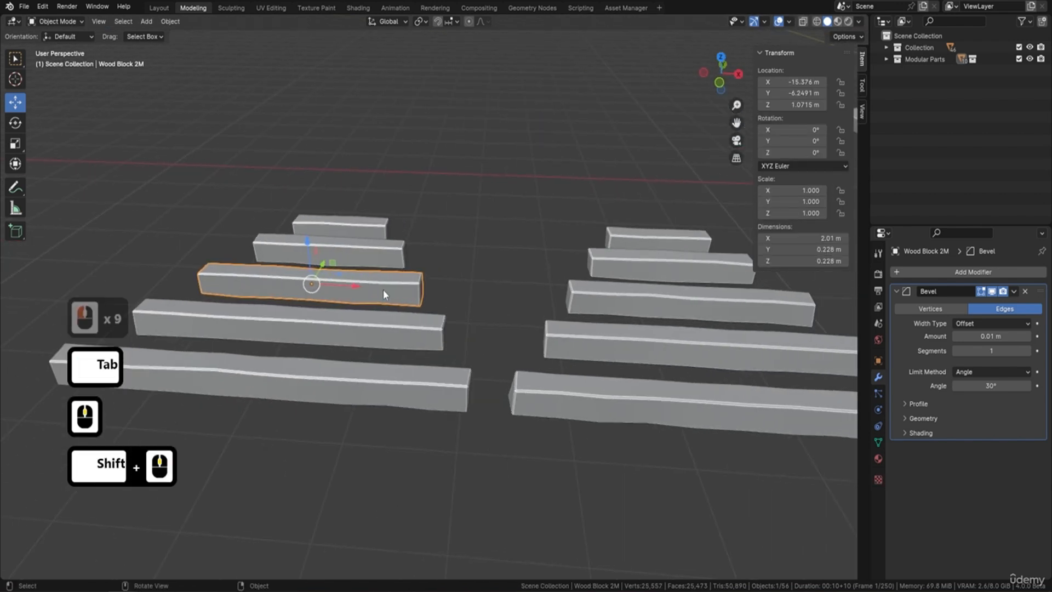
pyautogui.click(383, 327)
pyautogui.press('Tab')
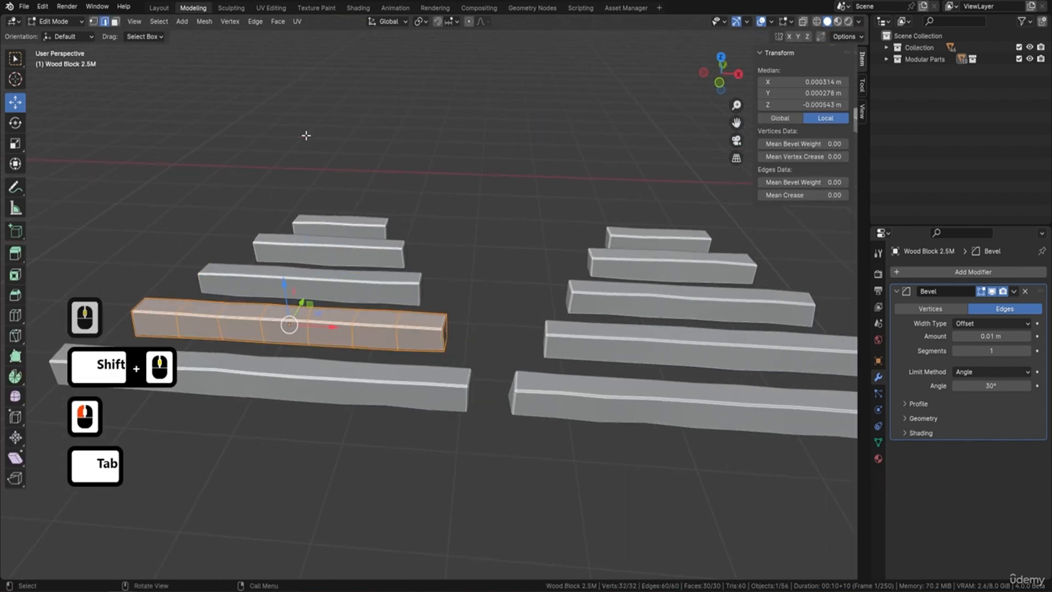
pyautogui.click(211, 21)
pyautogui.moveTo(229, 35)
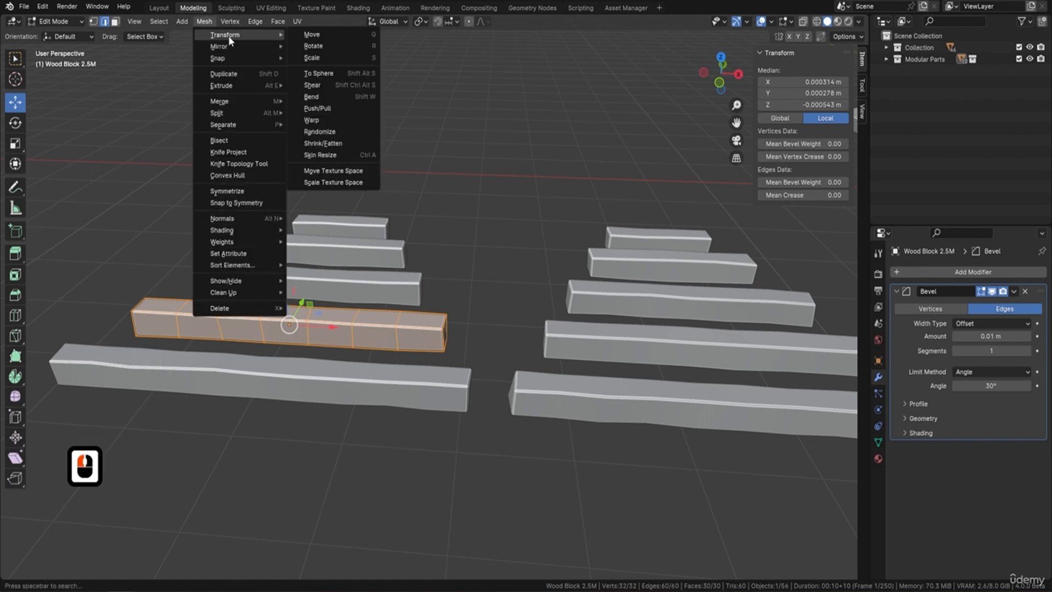
pyautogui.click(333, 118)
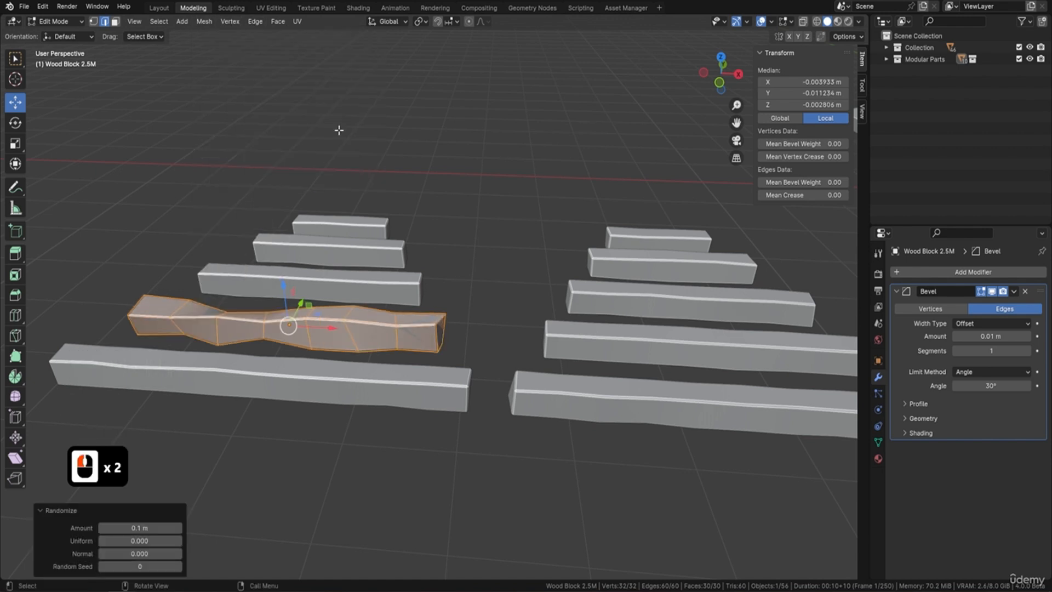
# Step: Set the Randomize amount to 0.01 m for Wood Block 2.5M and return to Object Mode
pyautogui.click(102, 528)
pyautogui.click(102, 528)
pyautogui.click(102, 527)
pyautogui.click(102, 528)
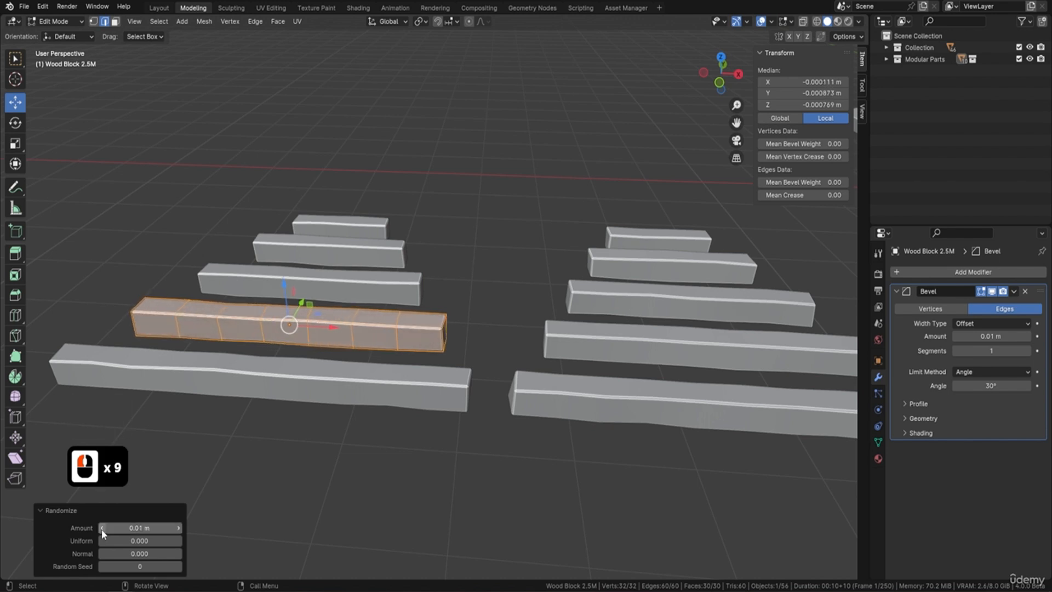
pyautogui.press('Tab')
pyautogui.moveTo(353, 356); pyautogui.dragTo(403, 359, button='middle')
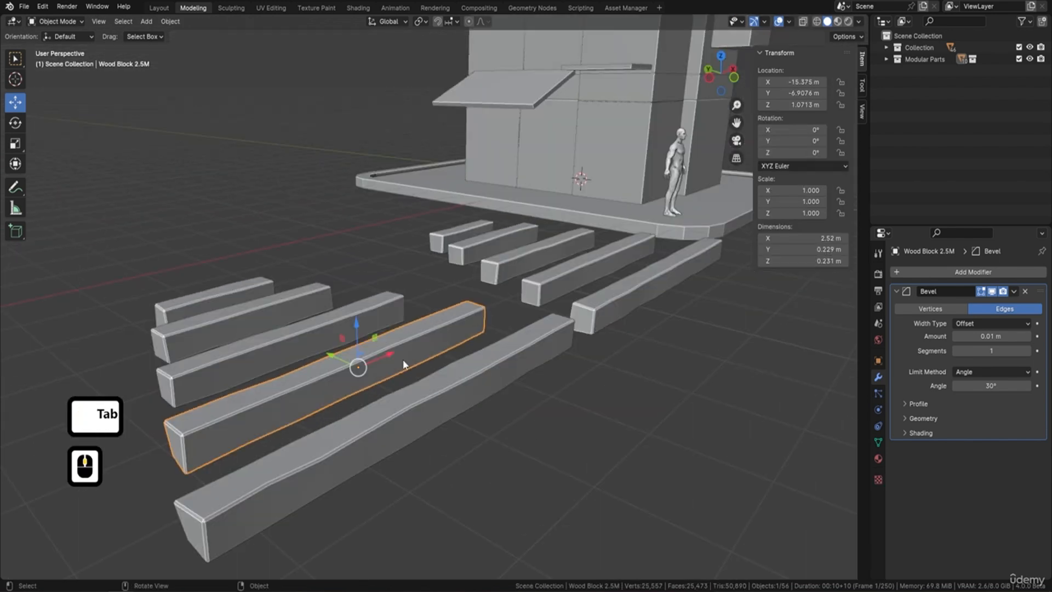
# Step: Select Wood Block 2.5M.001 in the duplicated row and apply another Randomize to its mesh in Edit Mode
pyautogui.moveTo(519, 295); pyautogui.dragTo(610, 102, button='middle')
pyautogui.scroll(3, 348, 332)
pyautogui.keyDown('shift'); pyautogui.moveTo(324, 367); pyautogui.dragTo(439, 357, button='middle'); pyautogui.keyUp('shift')
pyautogui.moveTo(469, 323); pyautogui.dragTo(331, 356, button='middle')
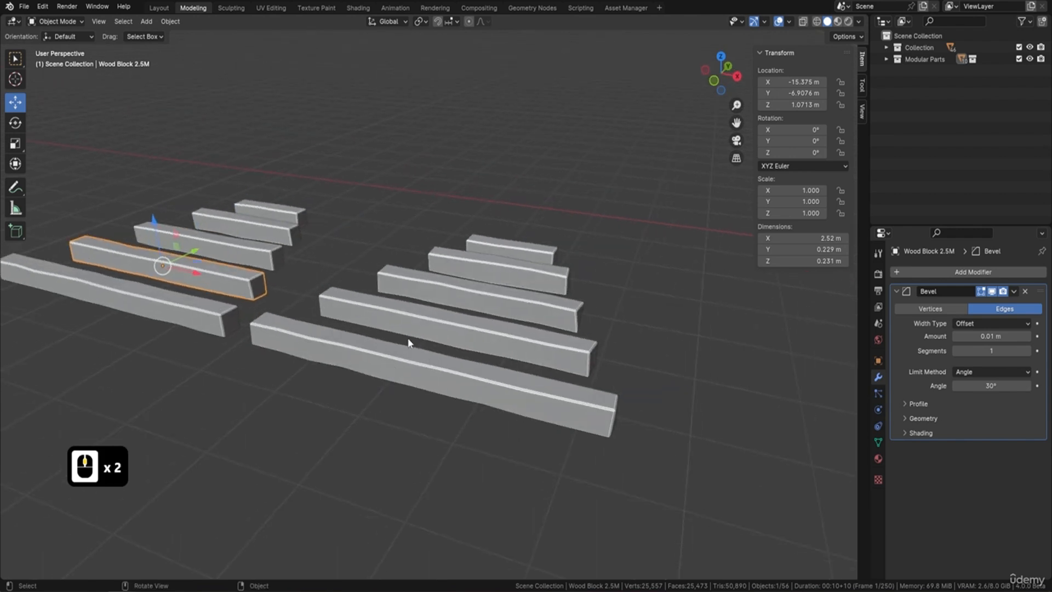
pyautogui.click(500, 332)
pyautogui.moveTo(501, 332); pyautogui.dragTo(565, 353, button='middle')
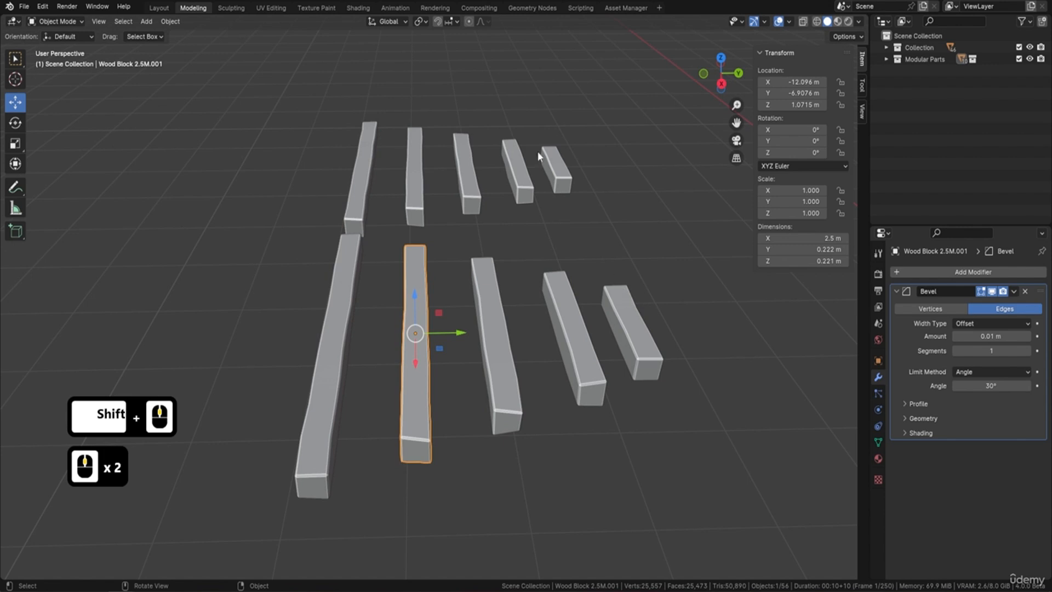
pyautogui.moveTo(537, 152); pyautogui.dragTo(418, 299, button='middle')
pyautogui.press('Tab')
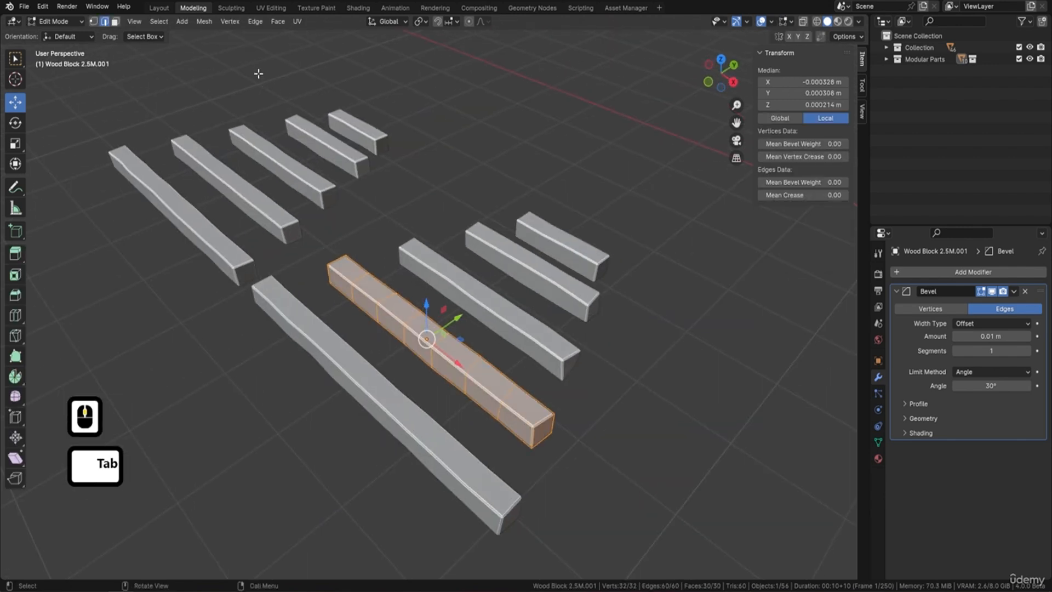
pyautogui.click(205, 22)
pyautogui.click(233, 35)
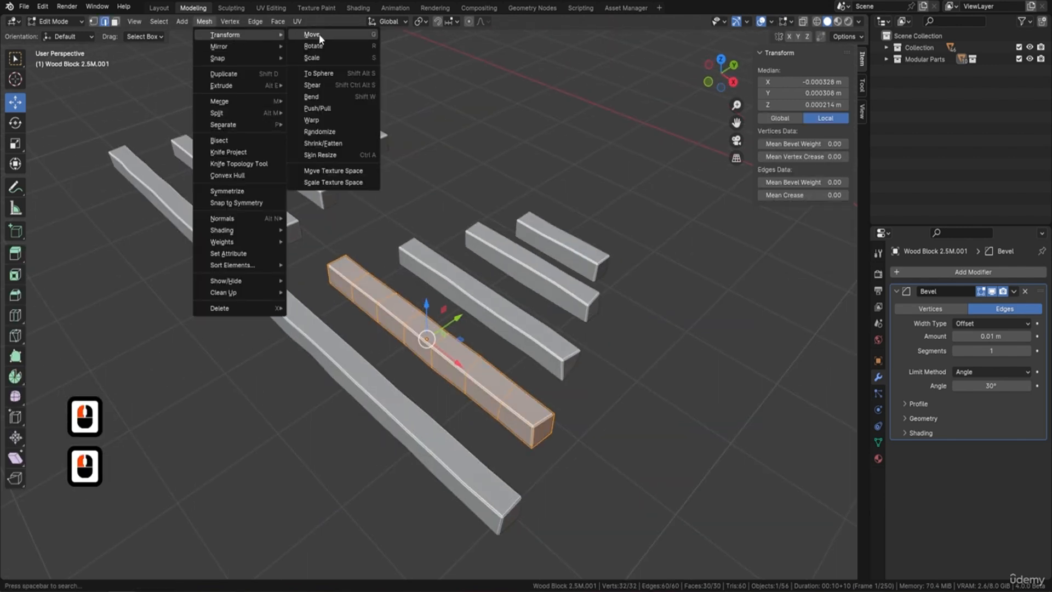
pyautogui.click(329, 132)
# Step: Set the Randomize amount to 0.01 m for Wood Block 2.5M.001 and return to Object Mode
pyautogui.click(103, 527)
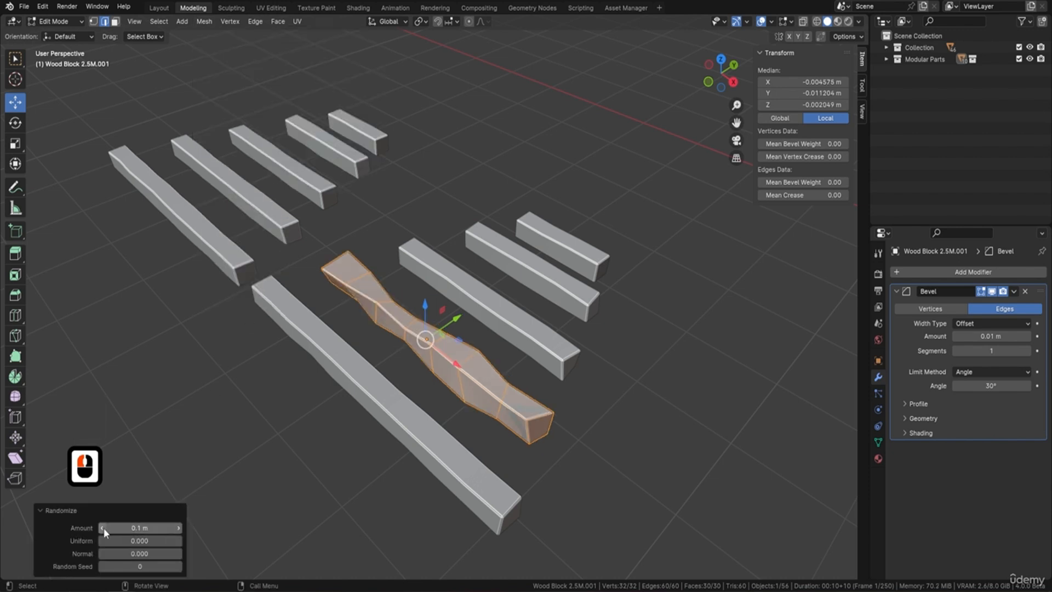
pyautogui.click(103, 528)
pyautogui.click(103, 528)
pyautogui.click(104, 527)
pyautogui.click(103, 528)
pyautogui.click(103, 528)
pyautogui.click(104, 528)
pyautogui.click(103, 528)
pyautogui.click(104, 528)
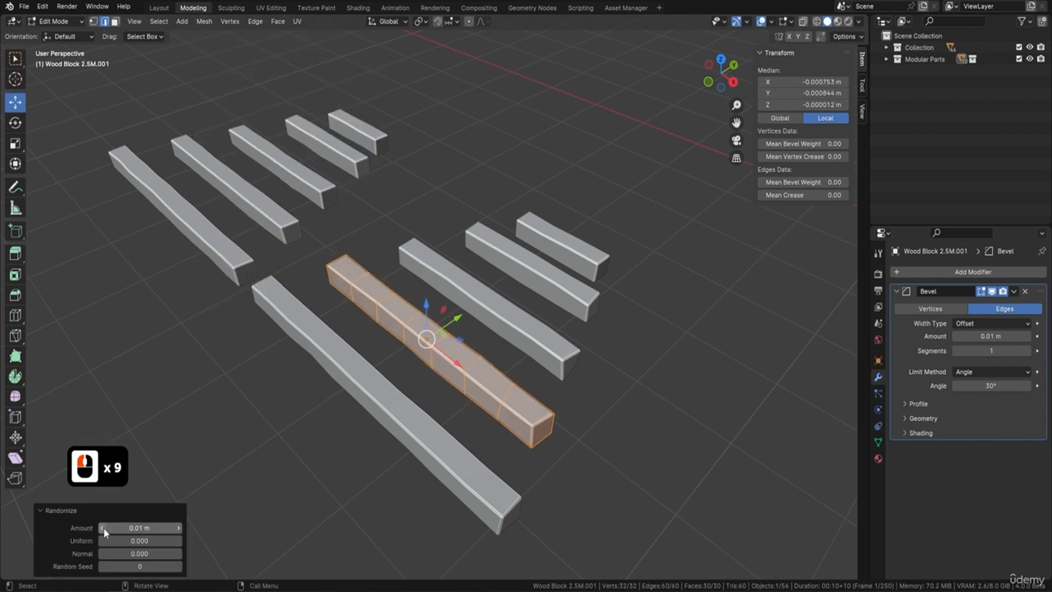
pyautogui.press('Tab')
# Step: Look over both rows of wood blocks and save the project file under its existing name
pyautogui.moveTo(324, 376); pyautogui.dragTo(433, 355, button='middle')
pyautogui.keyDown('shift'); pyautogui.moveTo(329, 355); pyautogui.dragTo(363, 333, button='middle'); pyautogui.keyUp('shift')
pyautogui.moveTo(296, 332); pyautogui.dragTo(373, 323, button='middle')
pyautogui.keyDown('shift'); pyautogui.moveTo(406, 319); pyautogui.dragTo(414, 277, button='middle'); pyautogui.keyUp('shift')
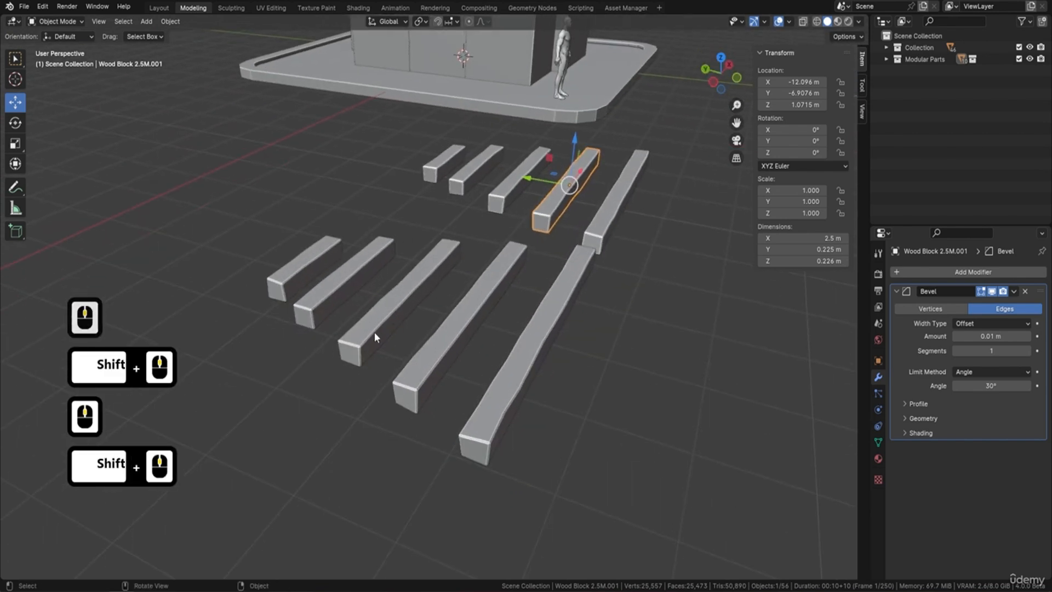
pyautogui.moveTo(515, 290); pyautogui.dragTo(479, 233, button='middle')
pyautogui.keyDown('shift'); pyautogui.moveTo(395, 312); pyautogui.dragTo(486, 288, button='middle'); pyautogui.keyUp('shift')
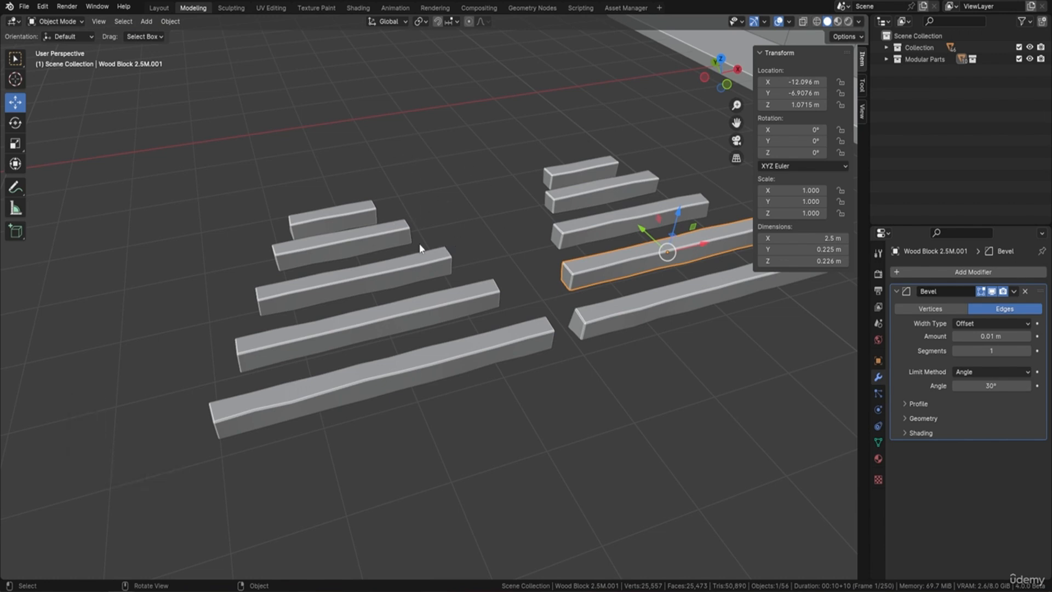
pyautogui.click(22, 5)
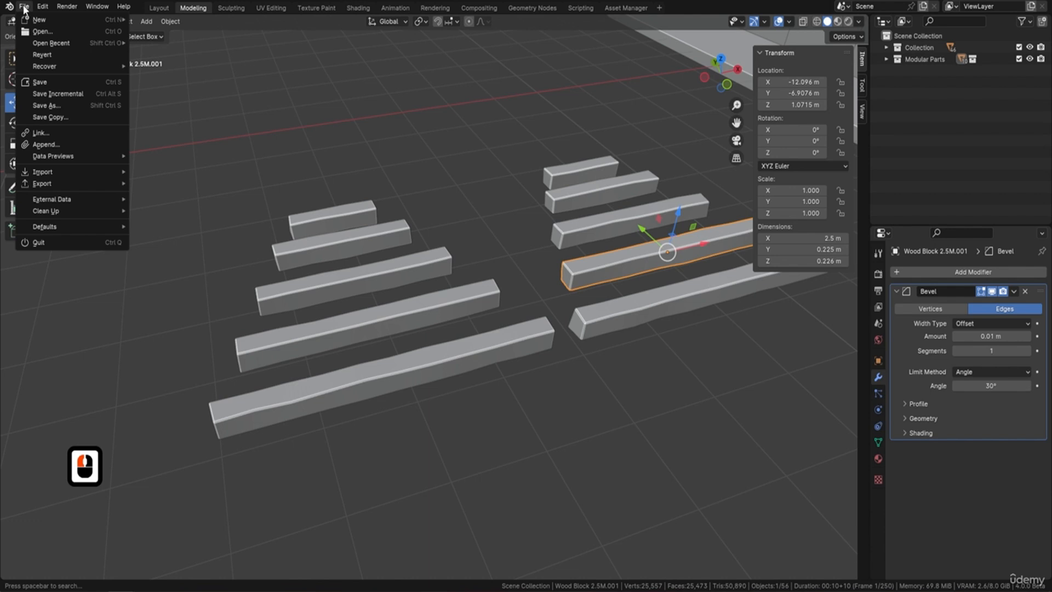
pyautogui.click(40, 82)
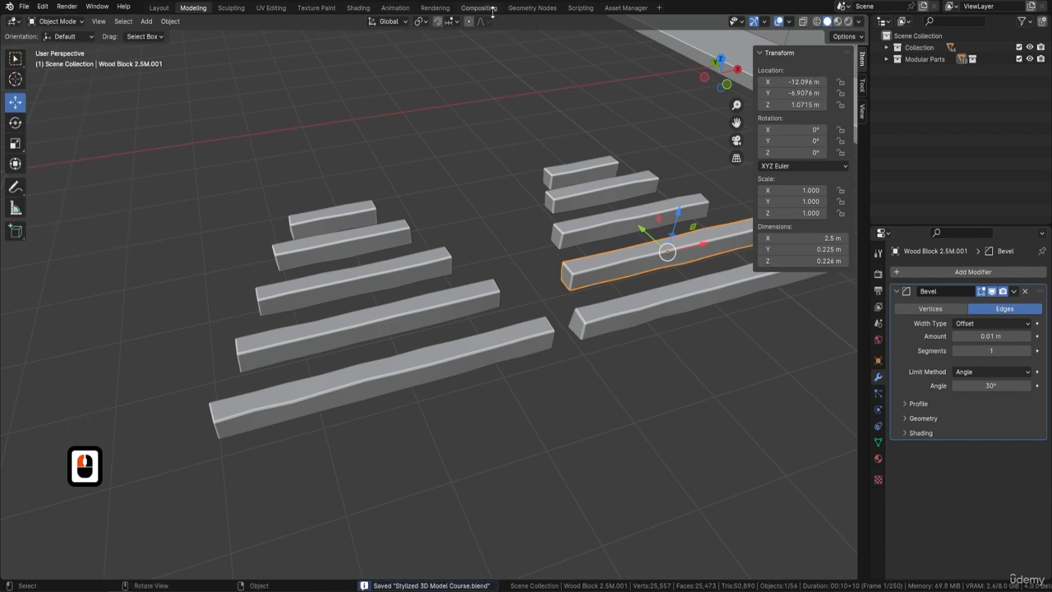
# Step: Switch to the Asset Manager workspace, choose the User Library as the asset source, and open its library preferences
pyautogui.click(626, 8)
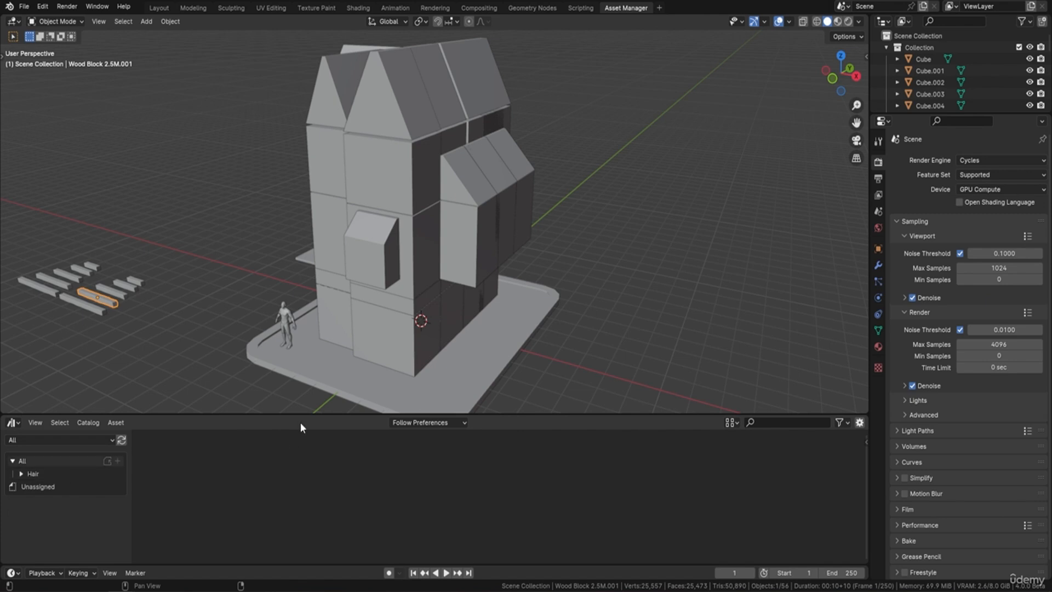
pyautogui.keyDown('shift'); pyautogui.moveTo(197, 315); pyautogui.dragTo(463, 265, button='middle'); pyautogui.keyUp('shift')
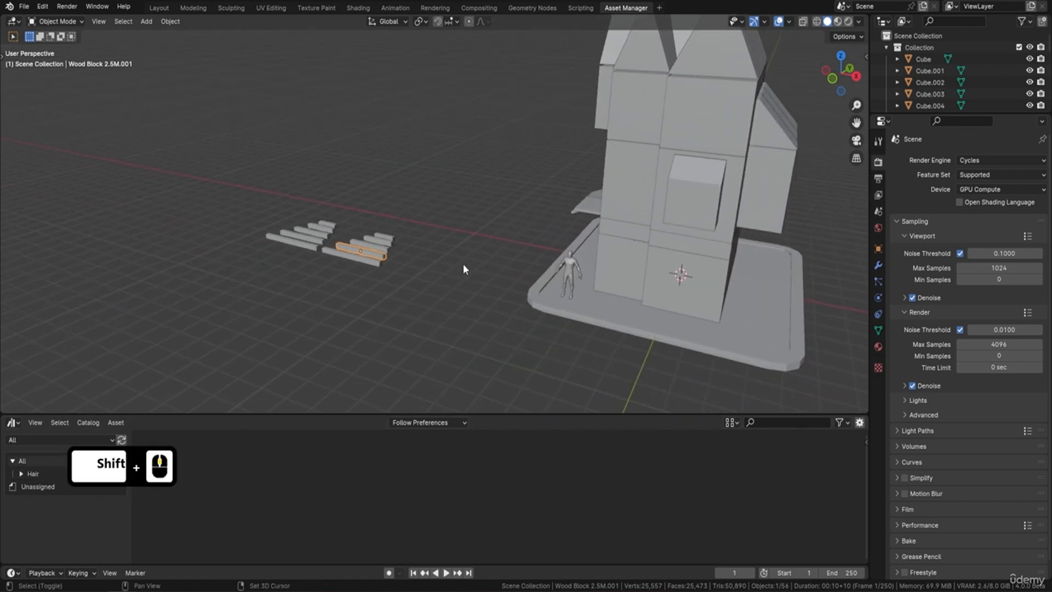
pyautogui.click(42, 485)
pyautogui.scroll(1, 282, 303)
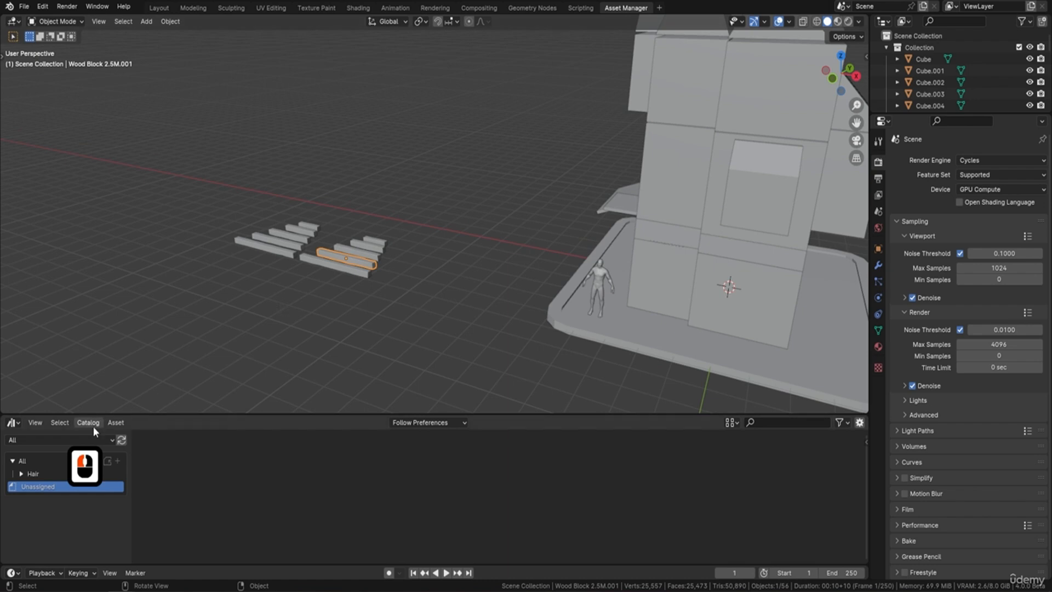
pyautogui.click(84, 438)
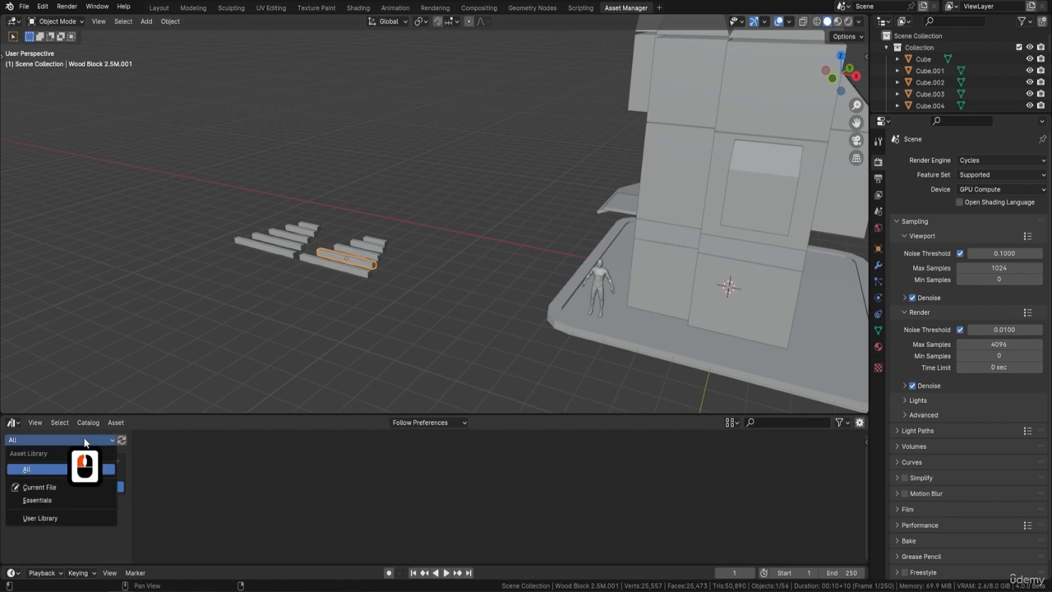
pyautogui.click(53, 519)
pyautogui.click(192, 486)
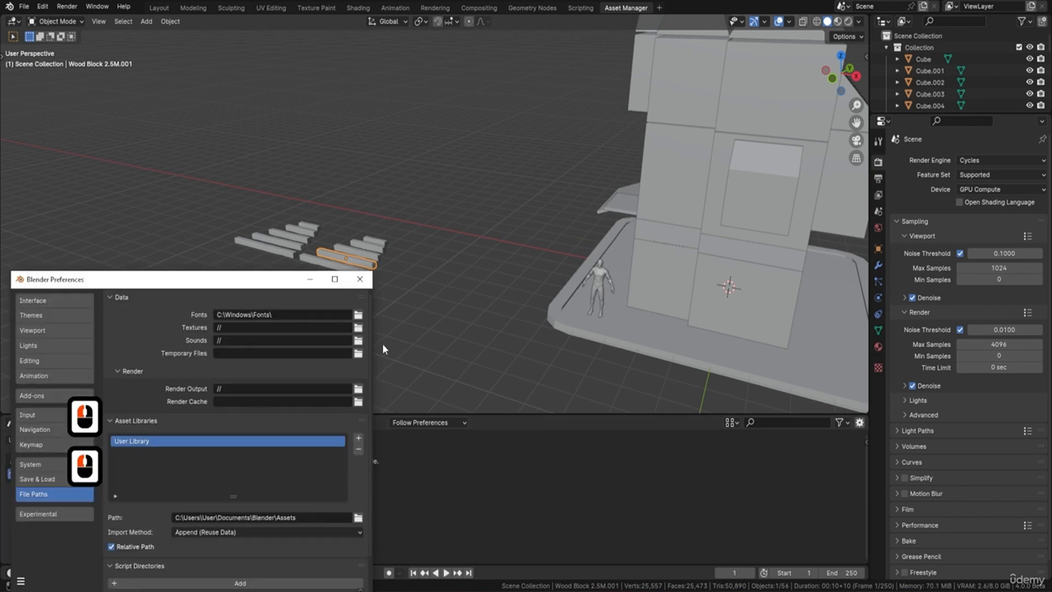
# Step: Set the User Library path to the Download Pack's Setup folder and close the preferences
pyautogui.moveTo(250, 288); pyautogui.dragTo(349, 84)
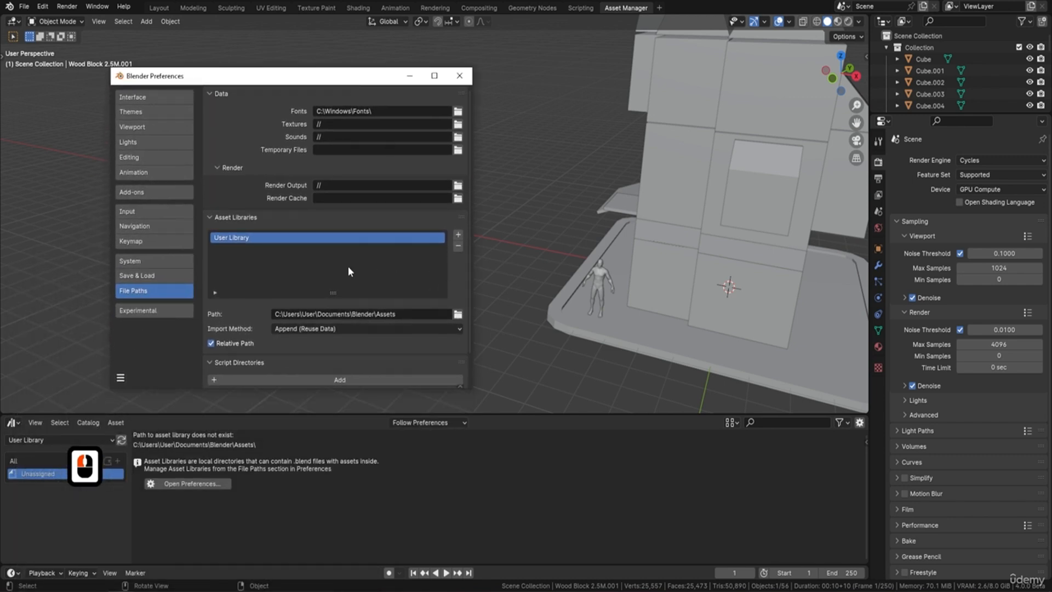
pyautogui.scroll(-3, 348, 271)
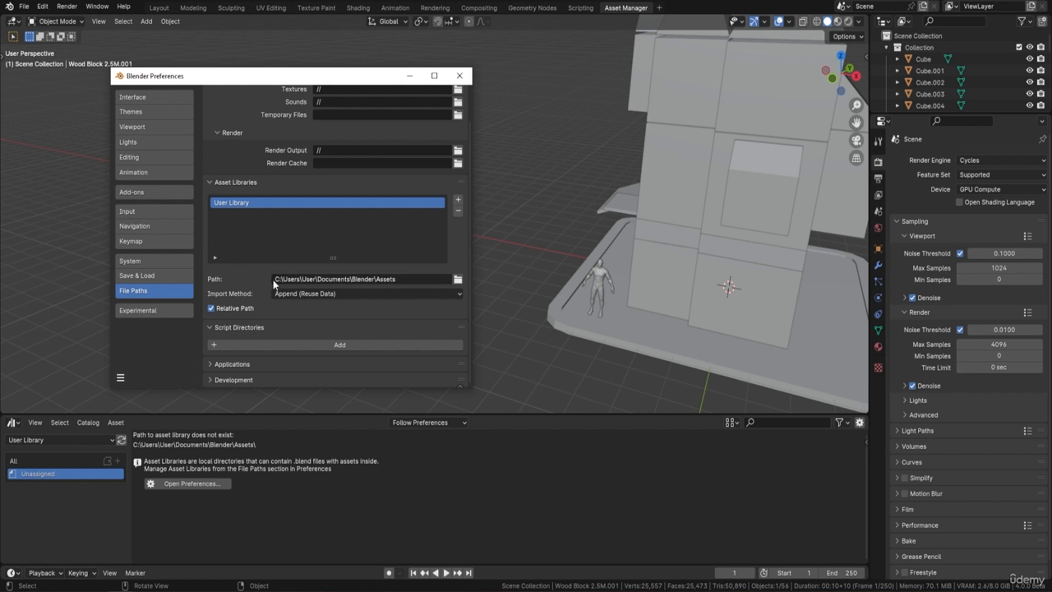
pyautogui.click(460, 280)
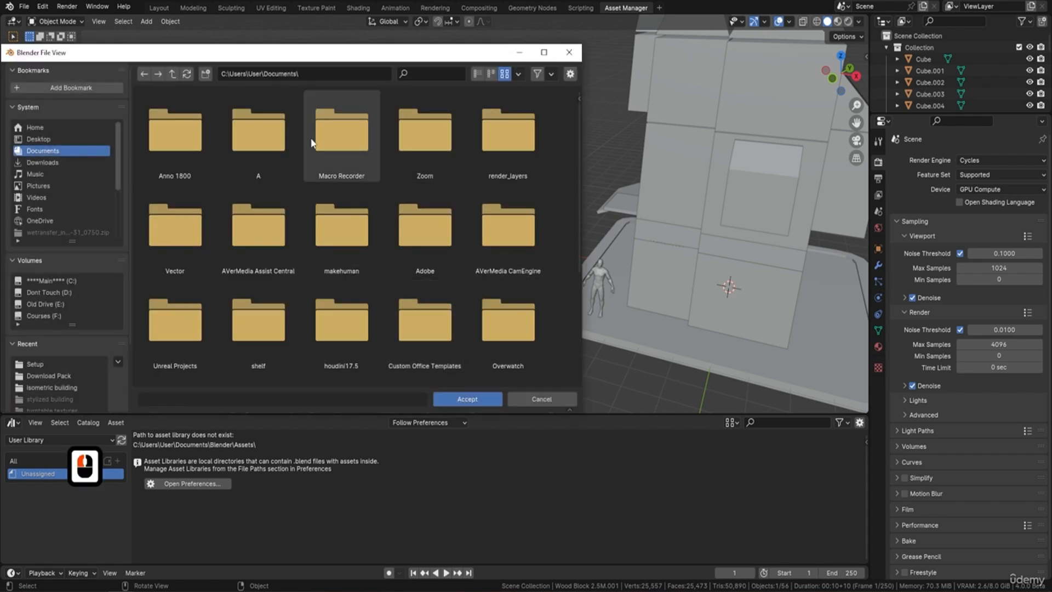
pyautogui.click(61, 364)
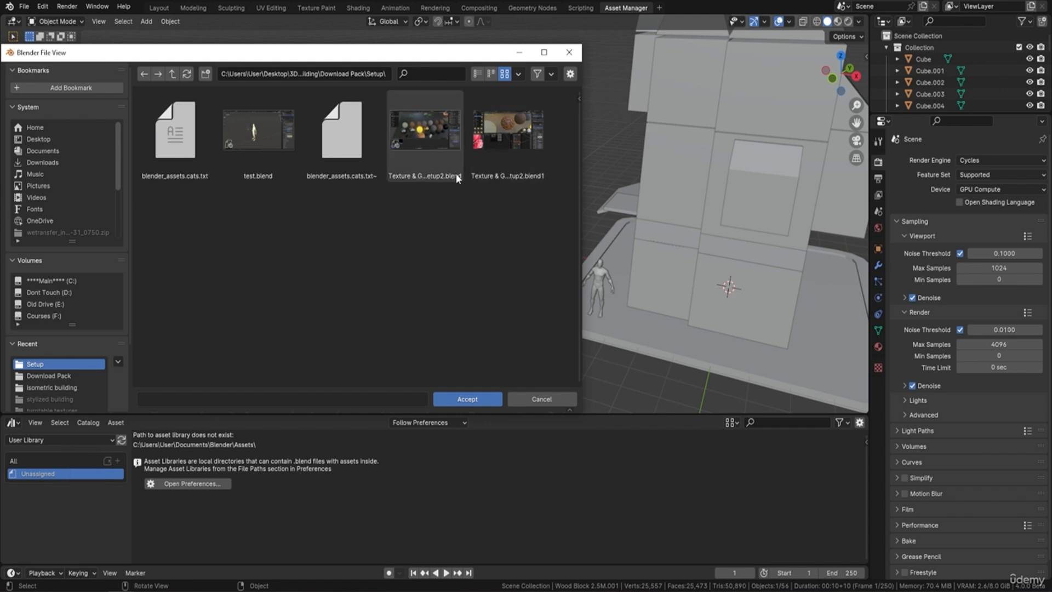
pyautogui.click(468, 399)
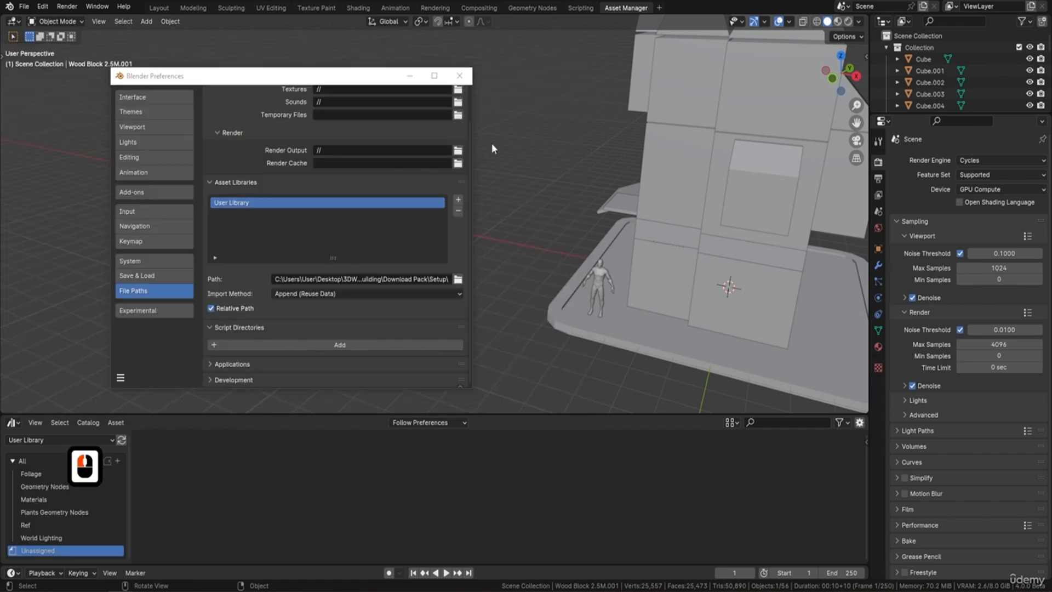
pyautogui.click(461, 77)
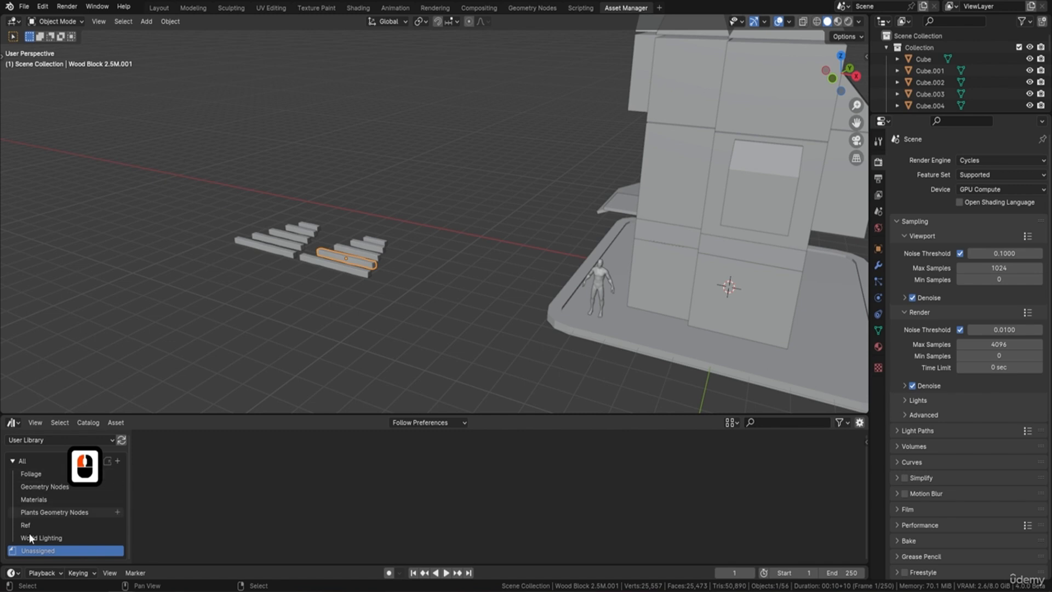
# Step: Display the library's Materials catalog and switch the viewport to Material Preview shading with both rows of wood blocks in view
pyautogui.click(39, 498)
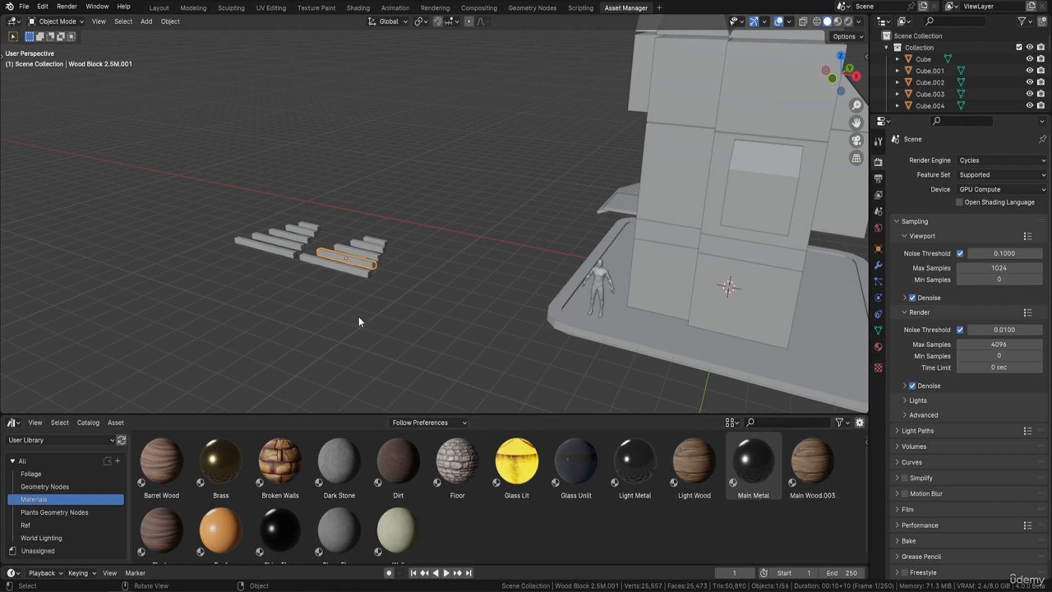
pyautogui.scroll(-1, 200, 482)
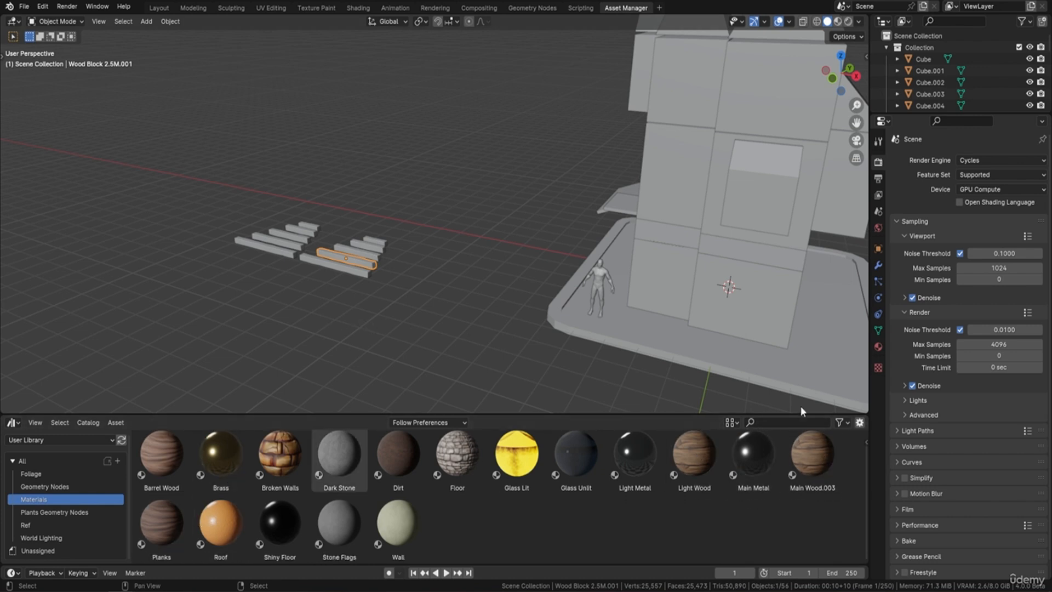
pyautogui.moveTo(421, 267); pyautogui.dragTo(452, 299, button='middle')
pyautogui.keyDown('shift'); pyautogui.moveTo(394, 280); pyautogui.dragTo(467, 281, button='middle'); pyautogui.keyUp('shift')
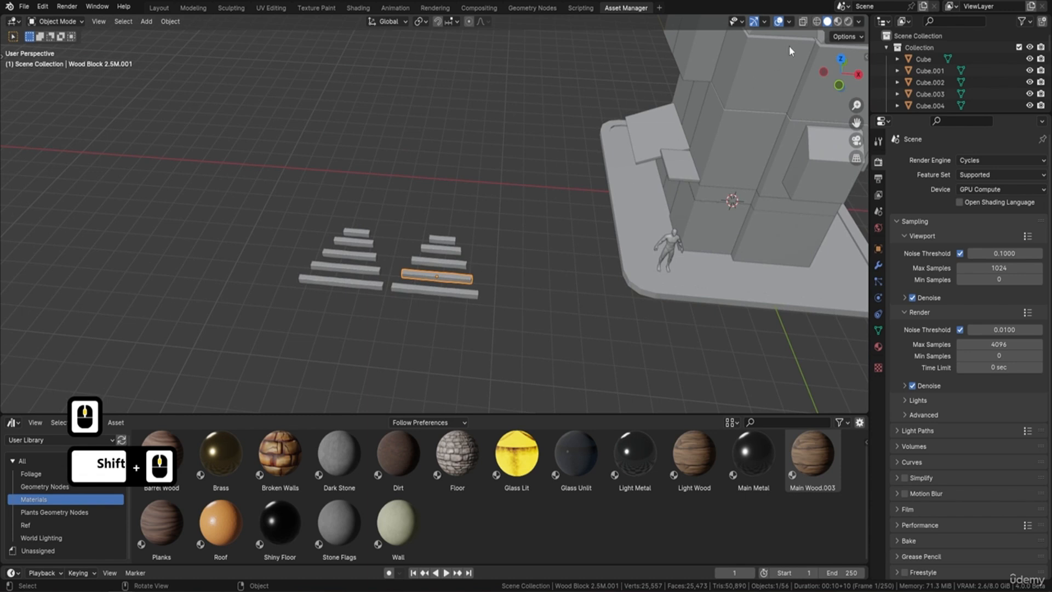
pyautogui.click(838, 22)
pyautogui.scroll(3, 462, 310)
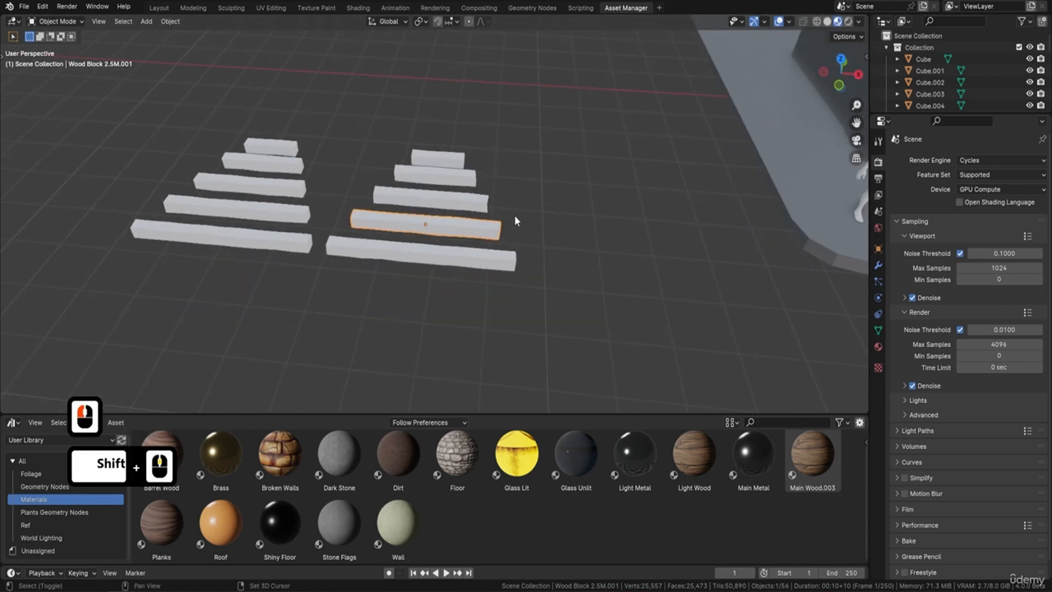
pyautogui.moveTo(500, 234); pyautogui.dragTo(515, 244, button='middle')
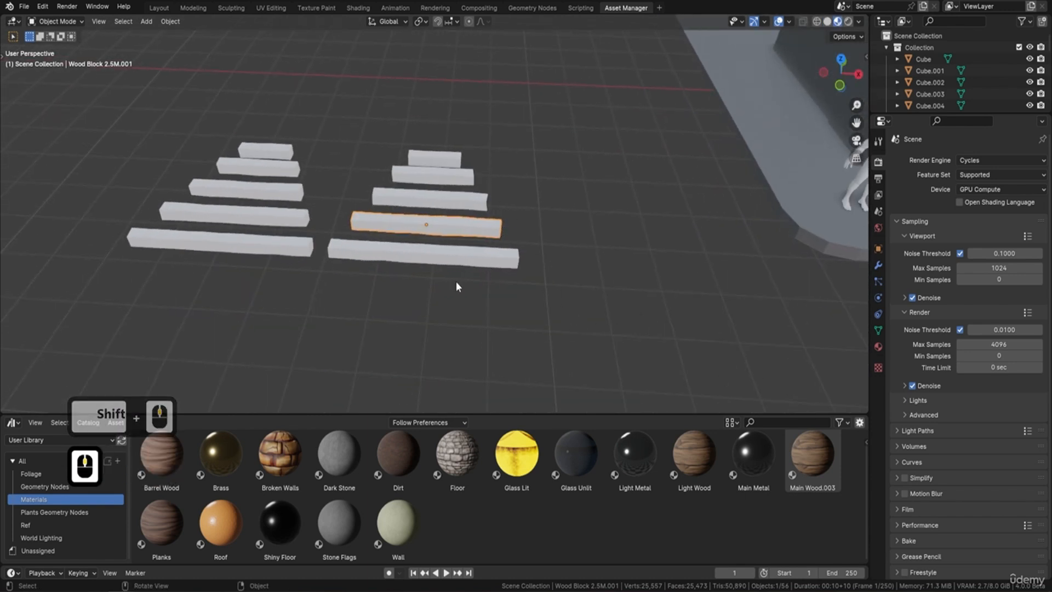
# Step: Apply the Main Wood.003 material asset to Wood Block 2.5M.001 and inspect the wood grain on it
pyautogui.click(815, 463)
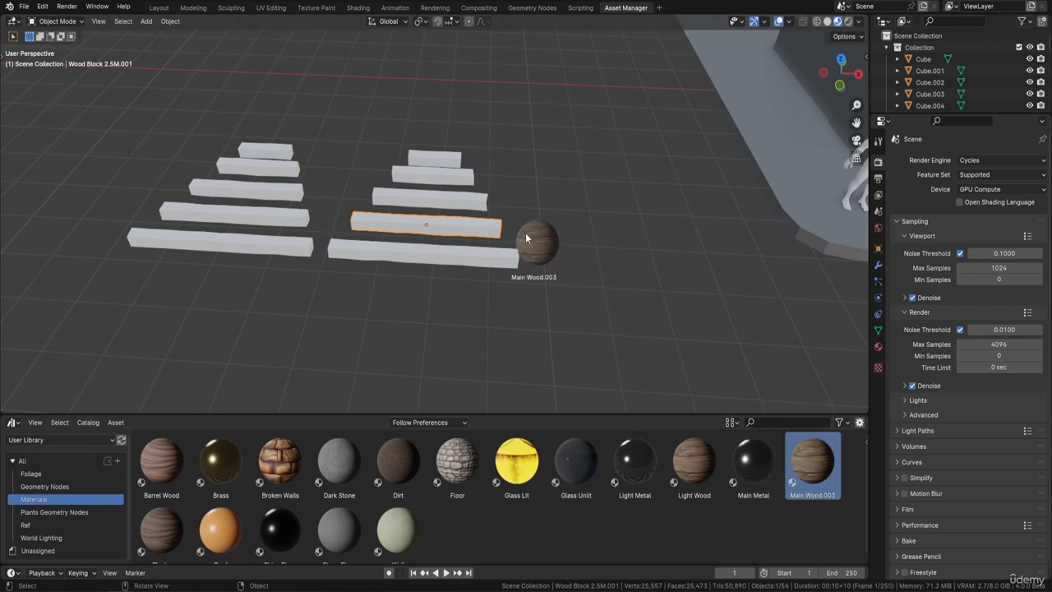
pyautogui.moveTo(492, 221); pyautogui.dragTo(494, 229)
pyautogui.scroll(3, 496, 244)
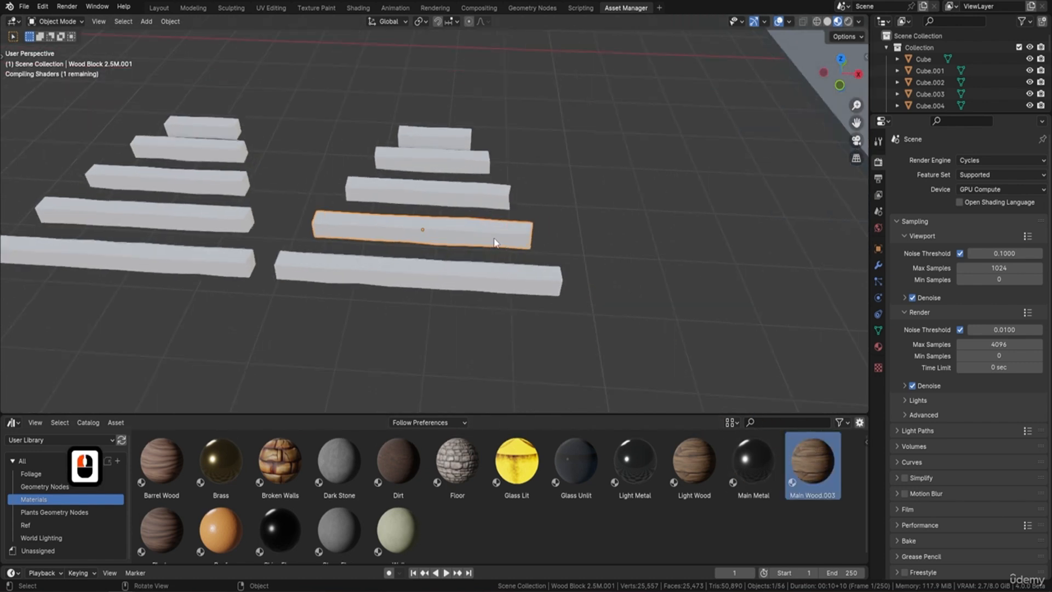
pyautogui.moveTo(504, 238); pyautogui.dragTo(137, 83, button='middle')
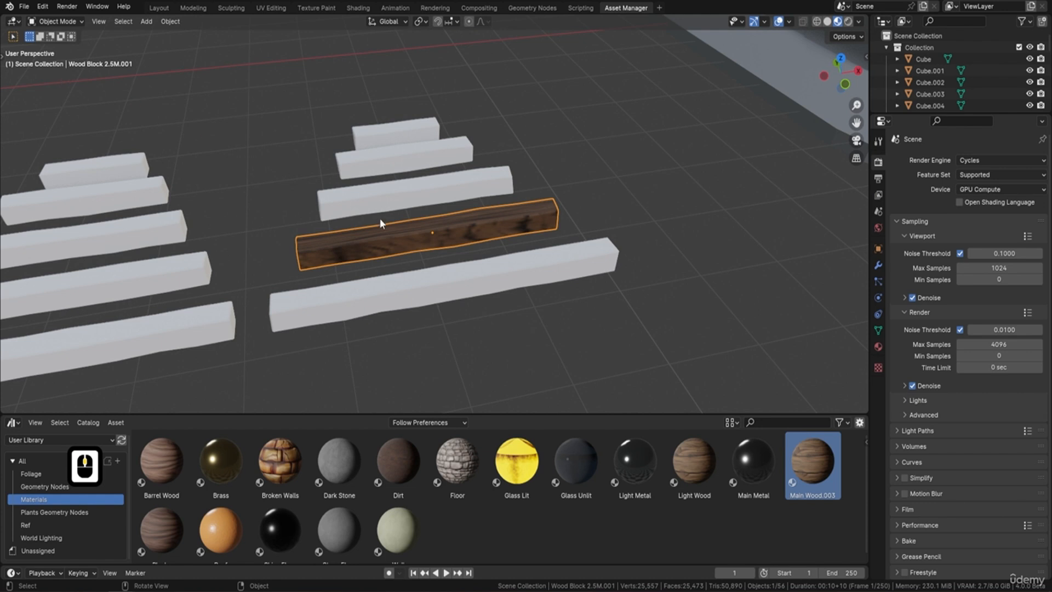
pyautogui.scroll(3, 468, 186)
pyautogui.keyDown('shift'); pyautogui.moveTo(380, 218); pyautogui.dragTo(251, 212, button='middle'); pyautogui.keyUp('shift')
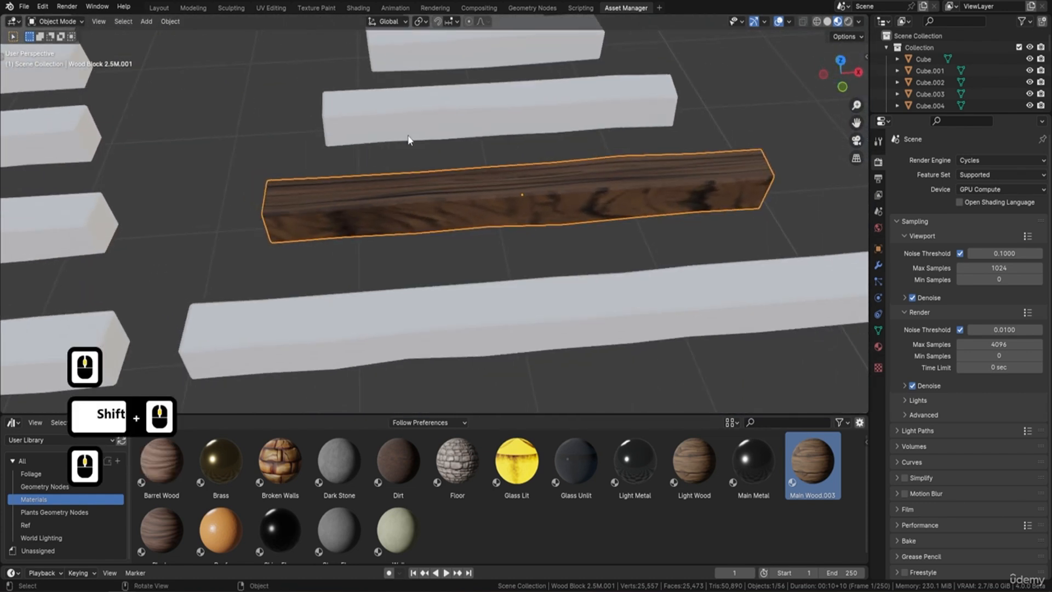
pyautogui.moveTo(419, 190); pyautogui.dragTo(321, 168, button='middle')
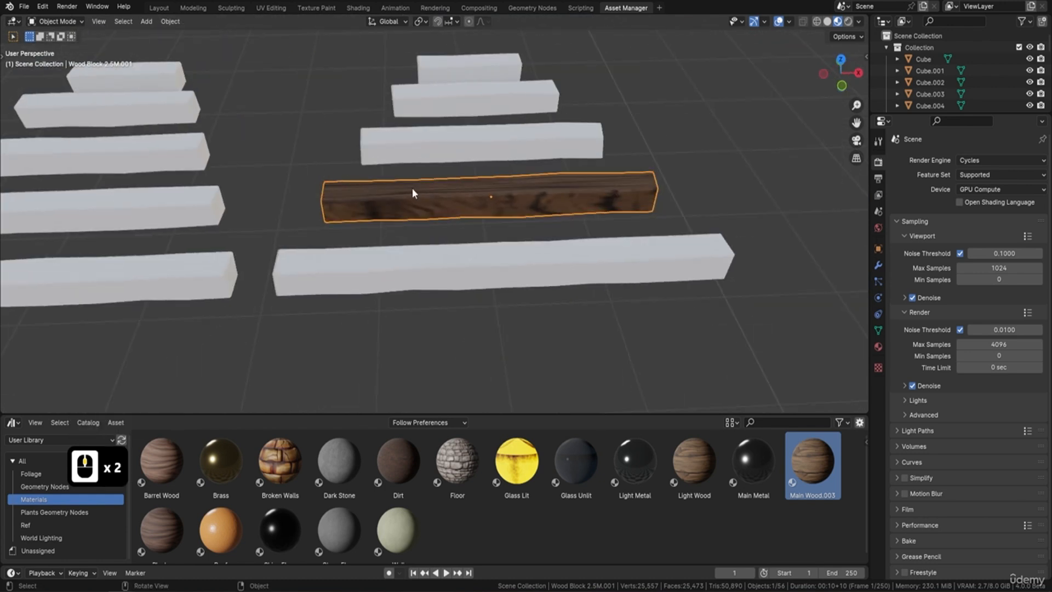
# Step: Unwrap the whole mesh of Wood Block 2.5M.001 in Edit Mode and check the resulting texture
pyautogui.press('Tab')
pyautogui.moveTo(395, 206); pyautogui.dragTo(554, 197, button='middle')
pyautogui.press('Tab')
pyautogui.scroll(3, 560, 189)
pyautogui.press('Tab')
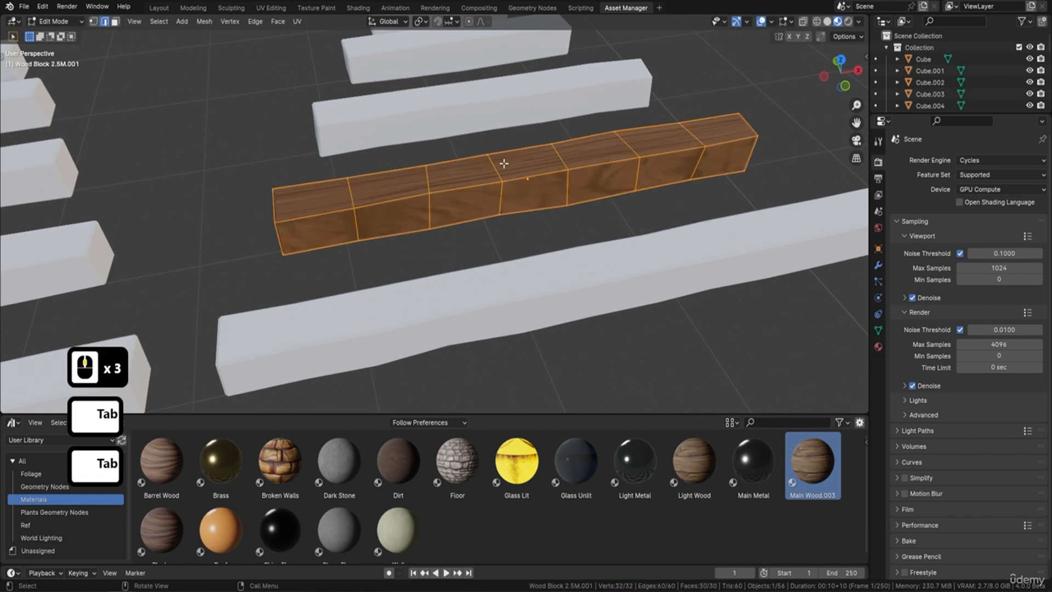
pyautogui.press('u')
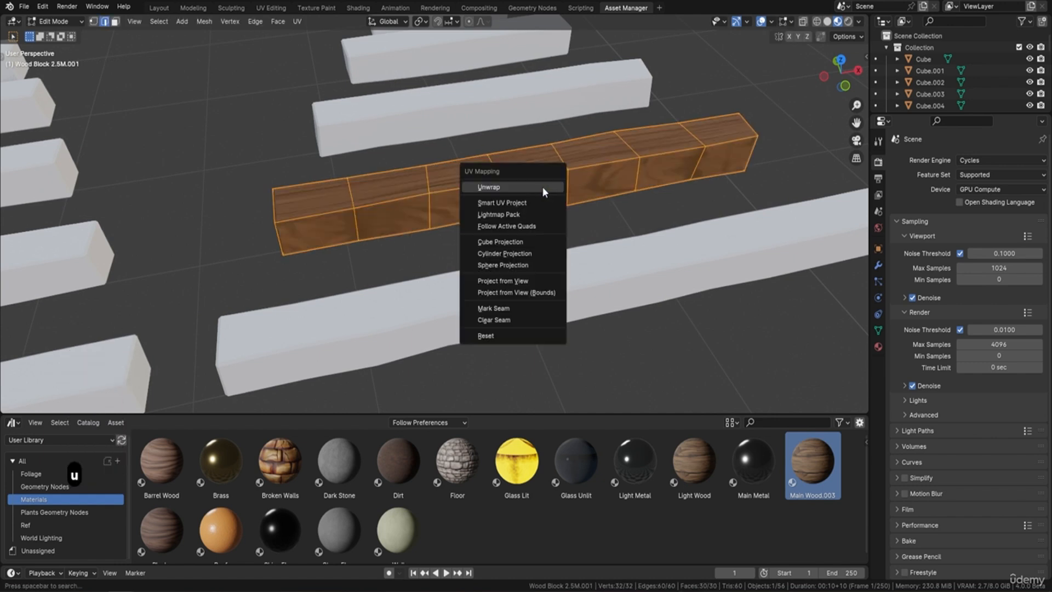
pyautogui.click(545, 193)
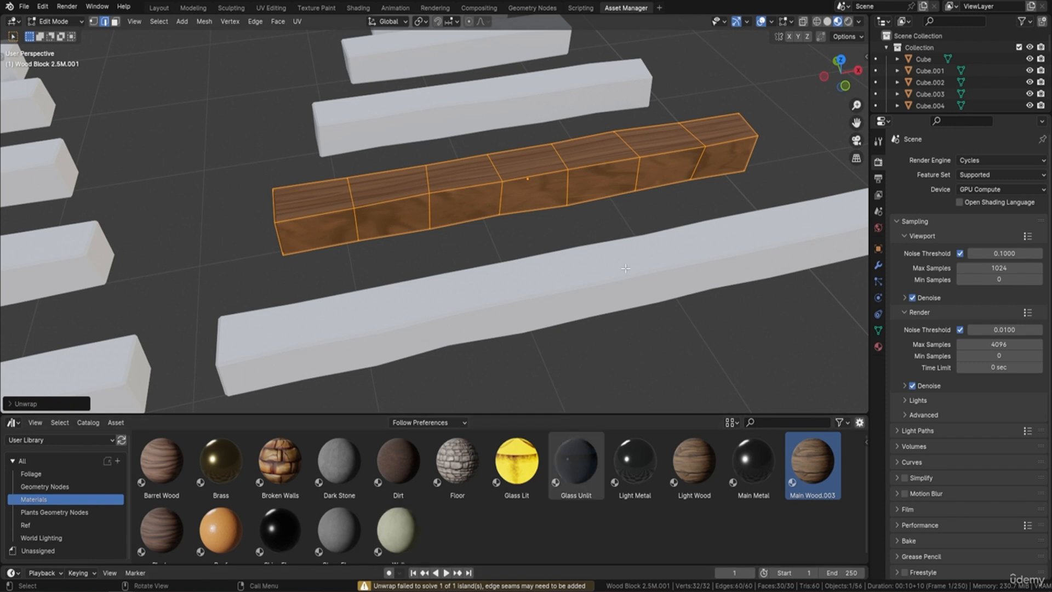
pyautogui.moveTo(473, 140); pyautogui.dragTo(408, 170, button='middle')
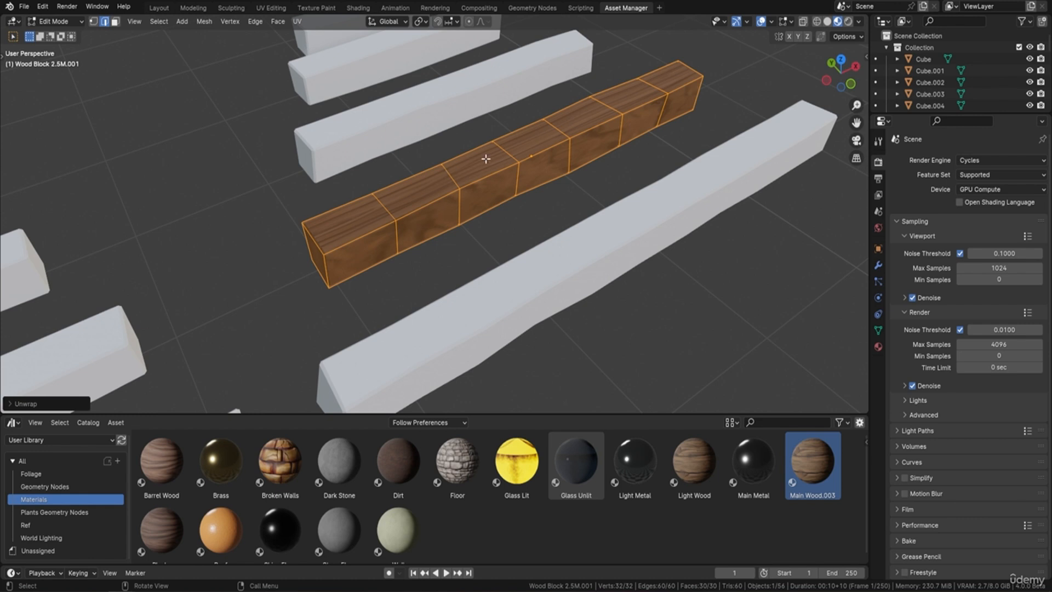
pyautogui.moveTo(483, 156); pyautogui.dragTo(495, 163, button='middle')
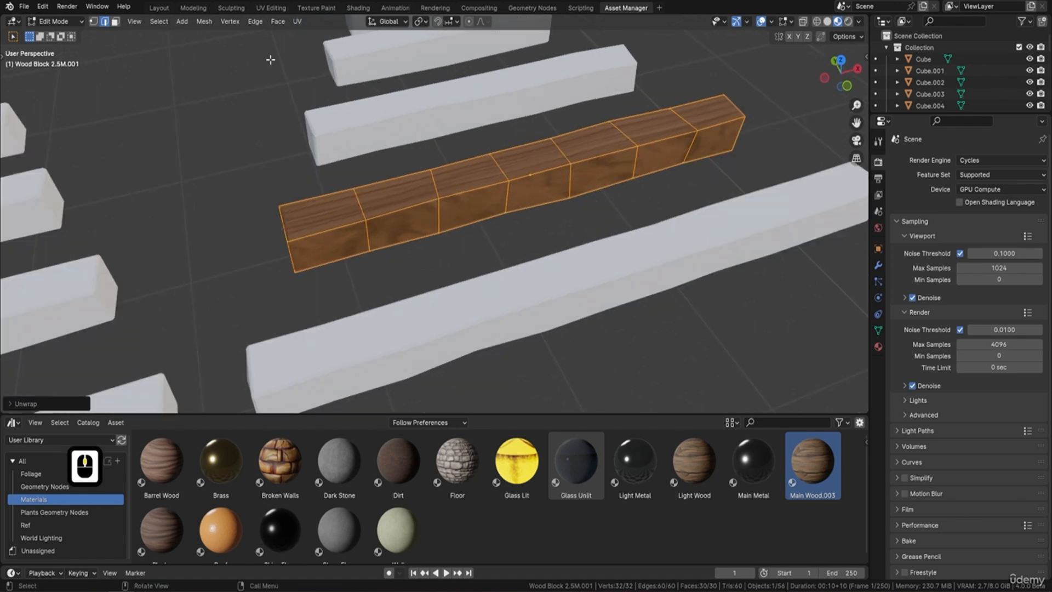
# Step: Switch to the UV Editing workspace, frame the UV layout and the selected block, and show the block in Material Preview shading
pyautogui.click(272, 7)
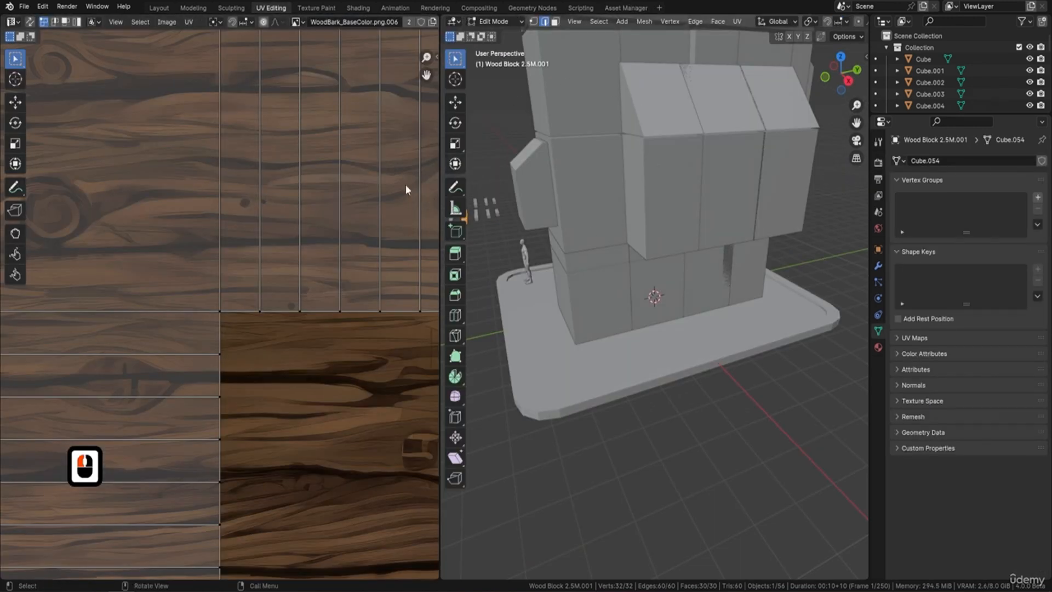
pyautogui.scroll(-8, 328, 209)
pyautogui.scroll(-3, 578, 218)
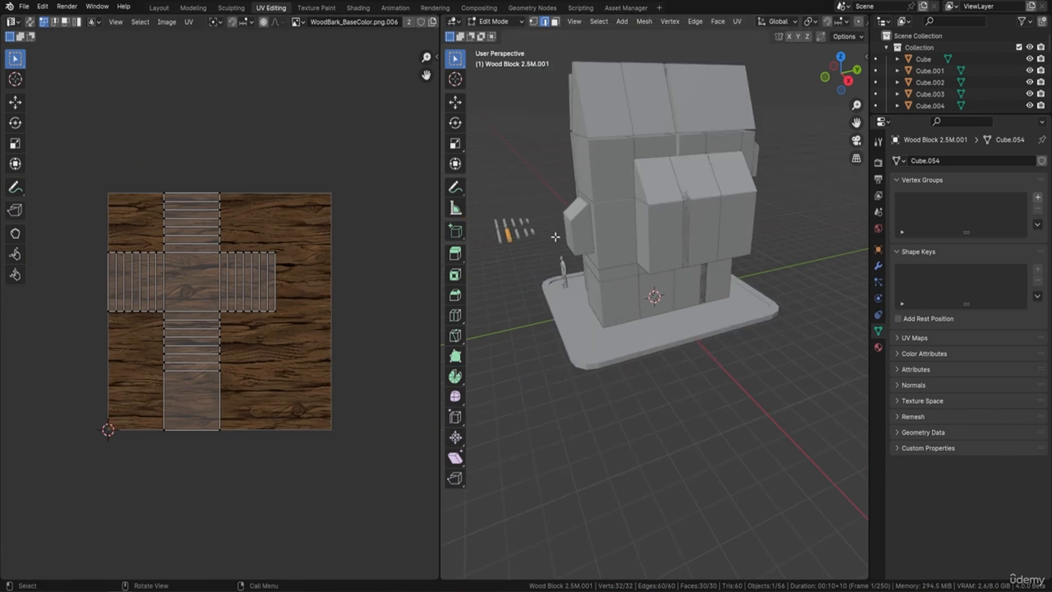
pyautogui.moveTo(554, 235); pyautogui.dragTo(700, 253, button='middle')
pyautogui.press('KP_Decimal')
pyautogui.moveTo(870, 38); pyautogui.dragTo(1024, 39)
pyautogui.click(1017, 22)
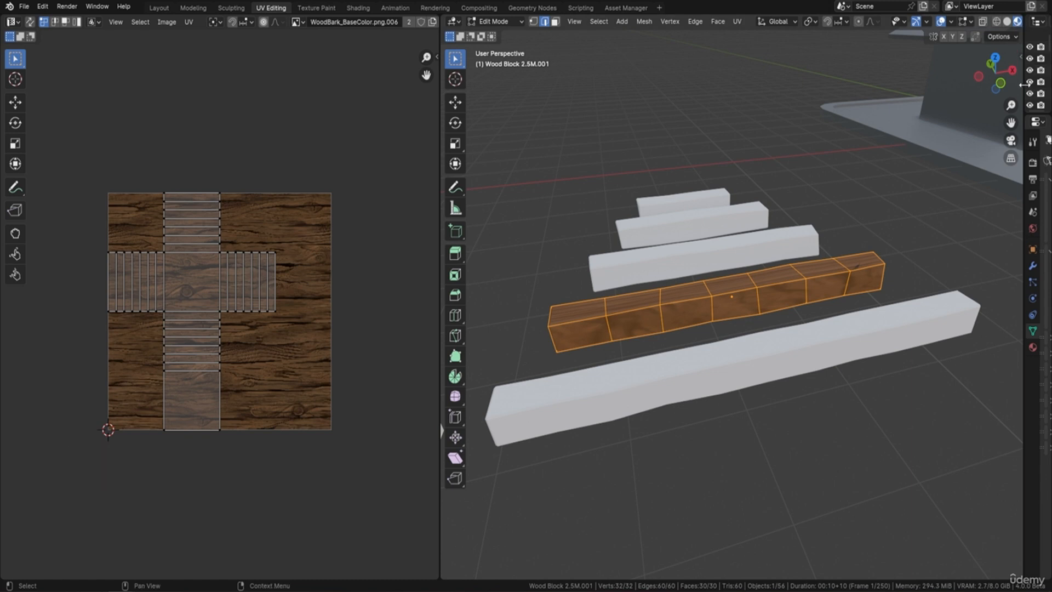
pyautogui.moveTo(1025, 86); pyautogui.dragTo(847, 86)
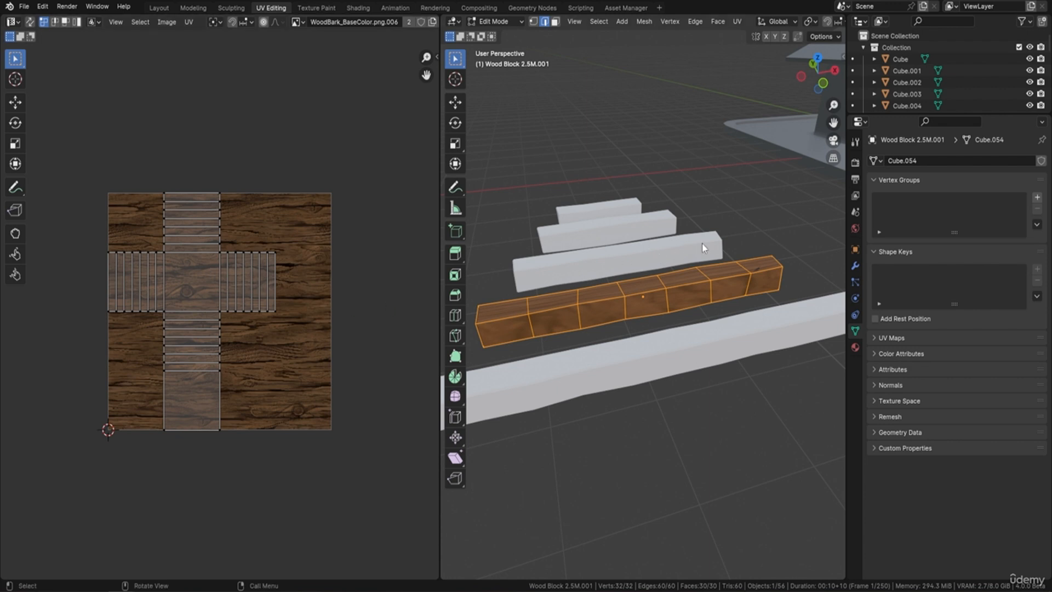
# Step: Apply Smart UV Project to the block with a 66° angle limit and zero island margin, then inspect the grain direction on its faces
pyautogui.press('u')
pyautogui.click(679, 260)
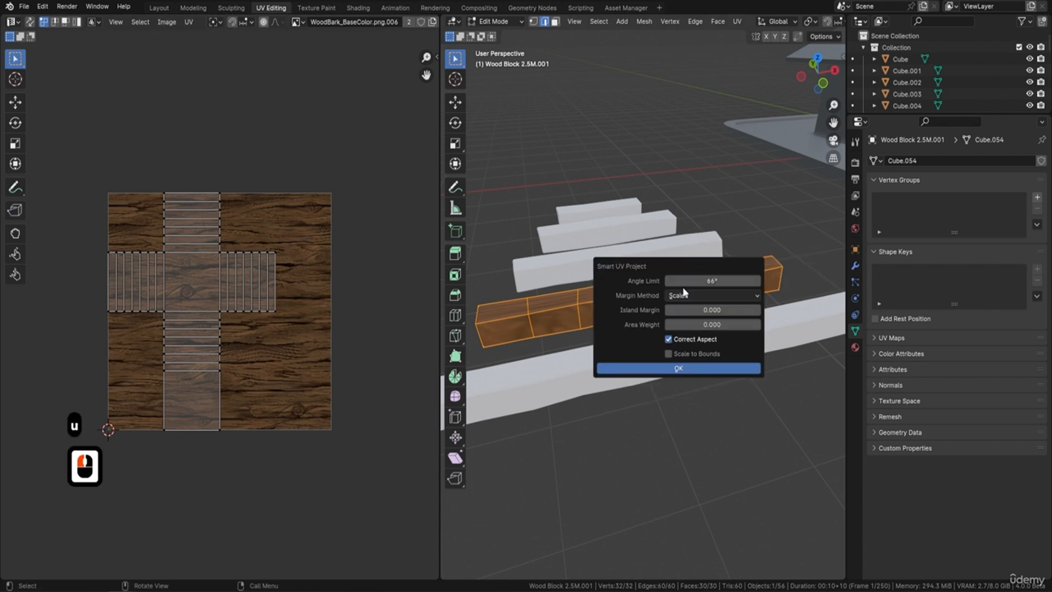
pyautogui.click(680, 370)
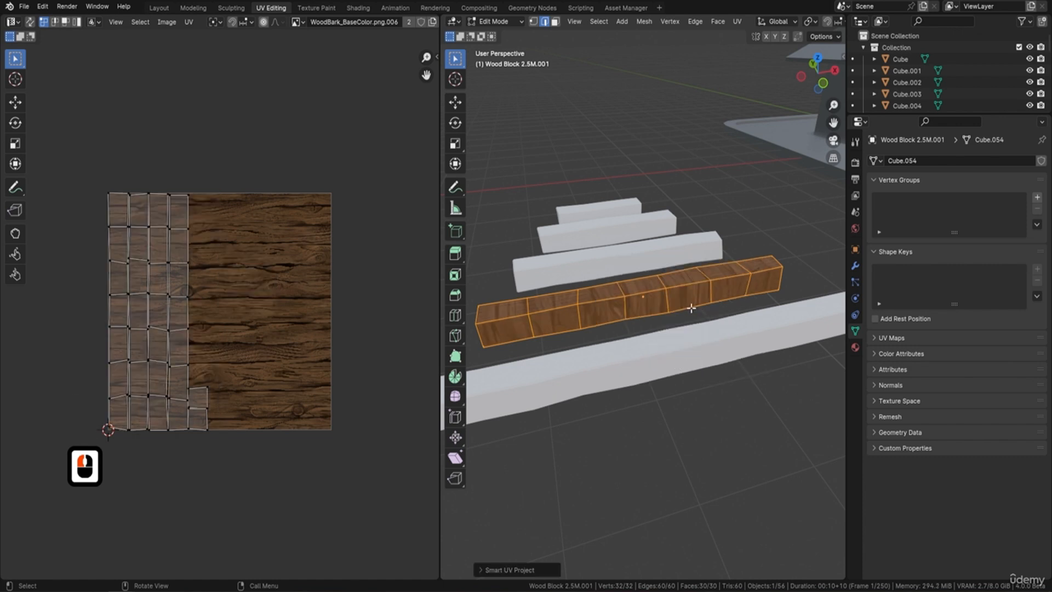
pyautogui.moveTo(653, 316); pyautogui.dragTo(630, 344, button='middle')
pyautogui.keyDown('shift'); pyautogui.moveTo(609, 346); pyautogui.dragTo(688, 301, button='middle'); pyautogui.keyUp('shift')
pyautogui.scroll(3, 622, 331)
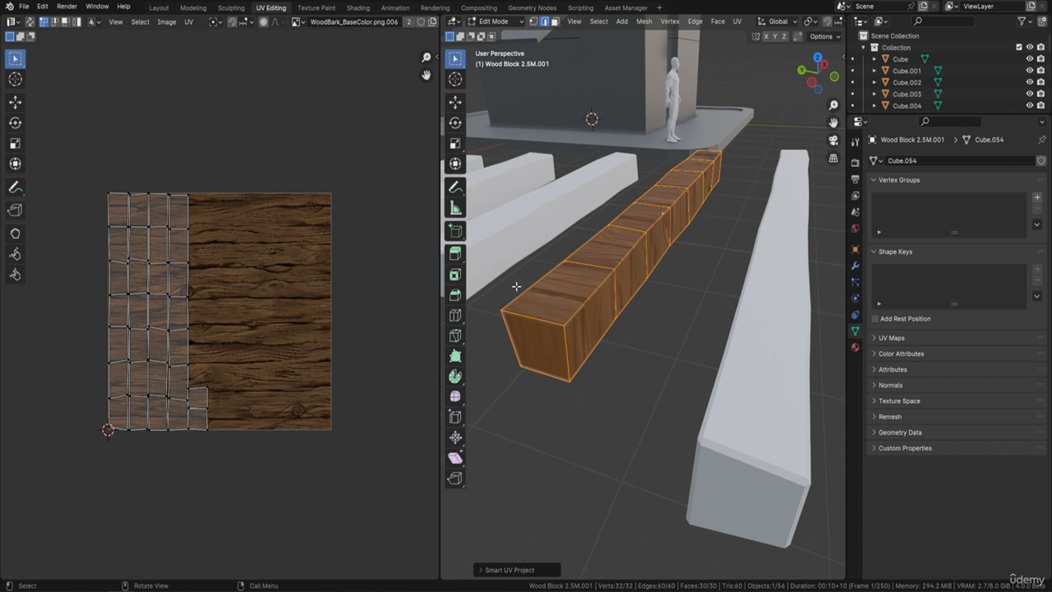
pyautogui.press('u')
pyautogui.moveTo(667, 239); pyautogui.dragTo(602, 274, button='middle')
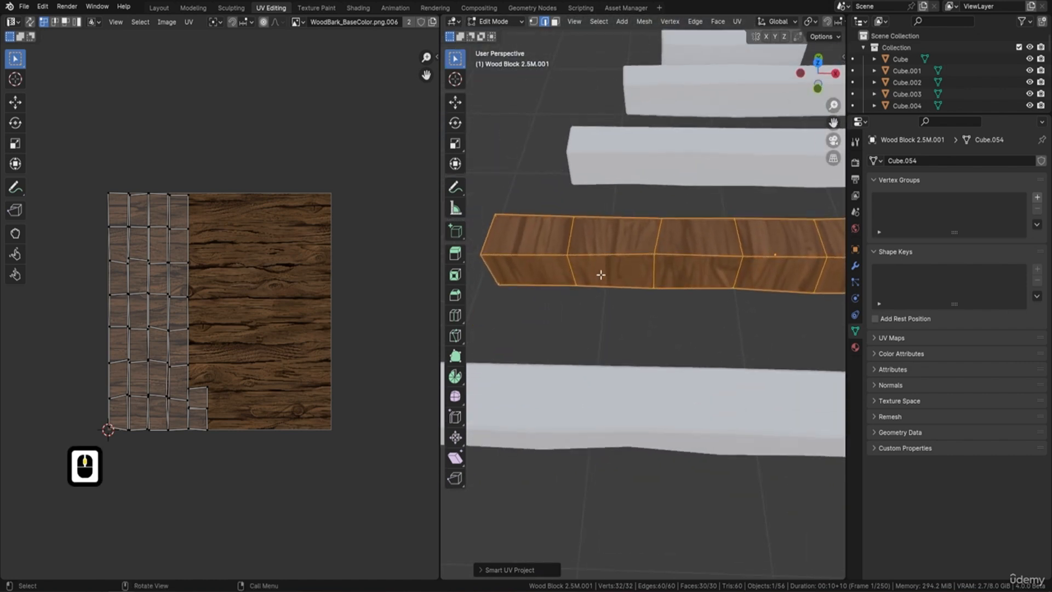
pyautogui.keyDown('shift'); pyautogui.moveTo(721, 280); pyautogui.dragTo(642, 278, button='middle'); pyautogui.keyUp('shift')
pyautogui.scroll(-3, 642, 278)
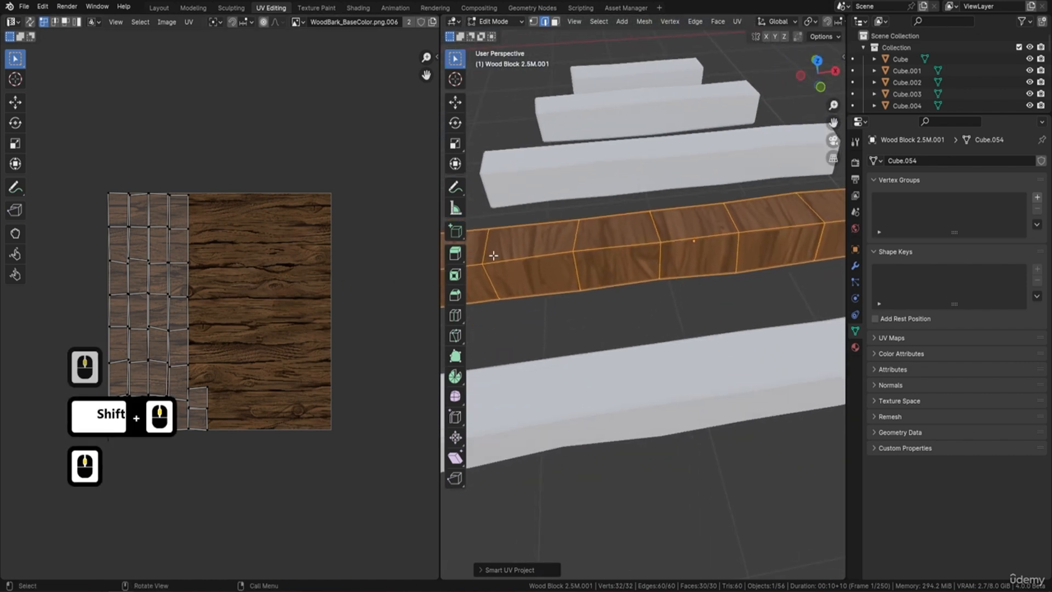
# Step: Rotate all of the block's UVs by 90° and inspect the wood grain direction along the block in Object Mode
pyautogui.moveTo(577, 237); pyautogui.dragTo(636, 262, button='middle')
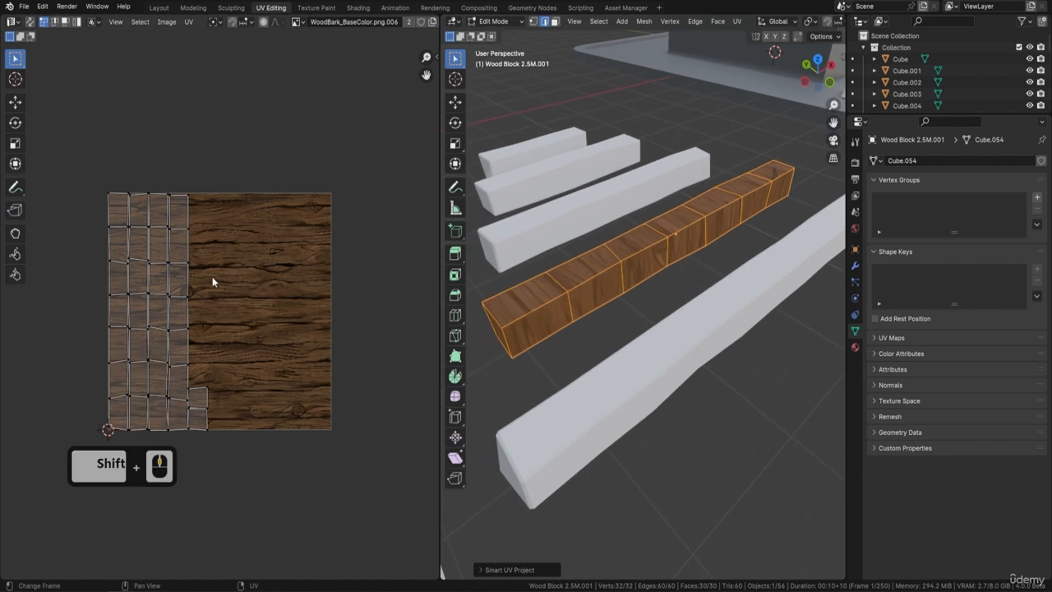
pyautogui.press('a')
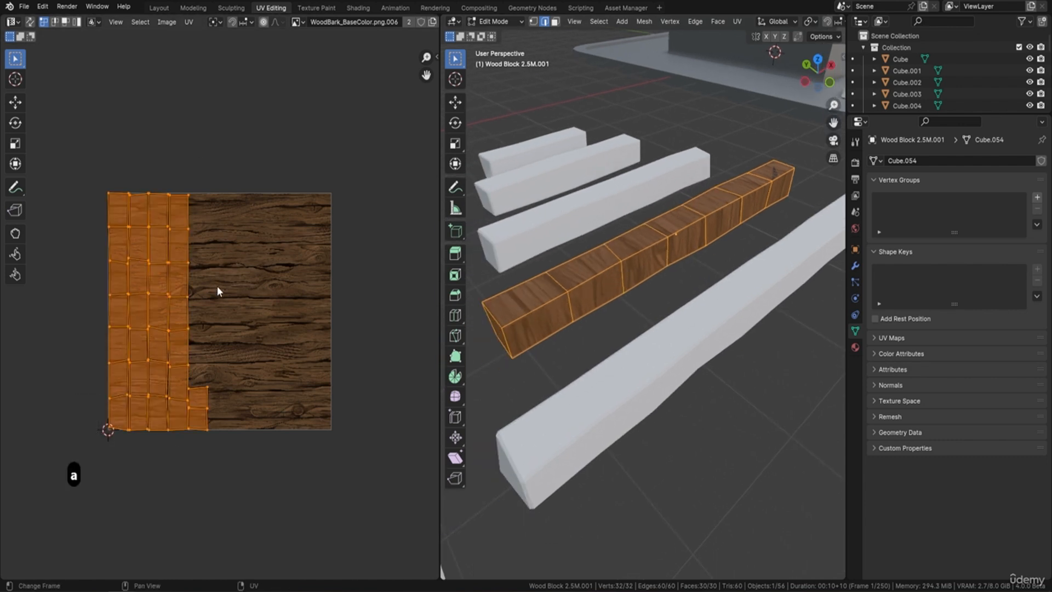
pyautogui.write('r90')
pyautogui.press('Return')
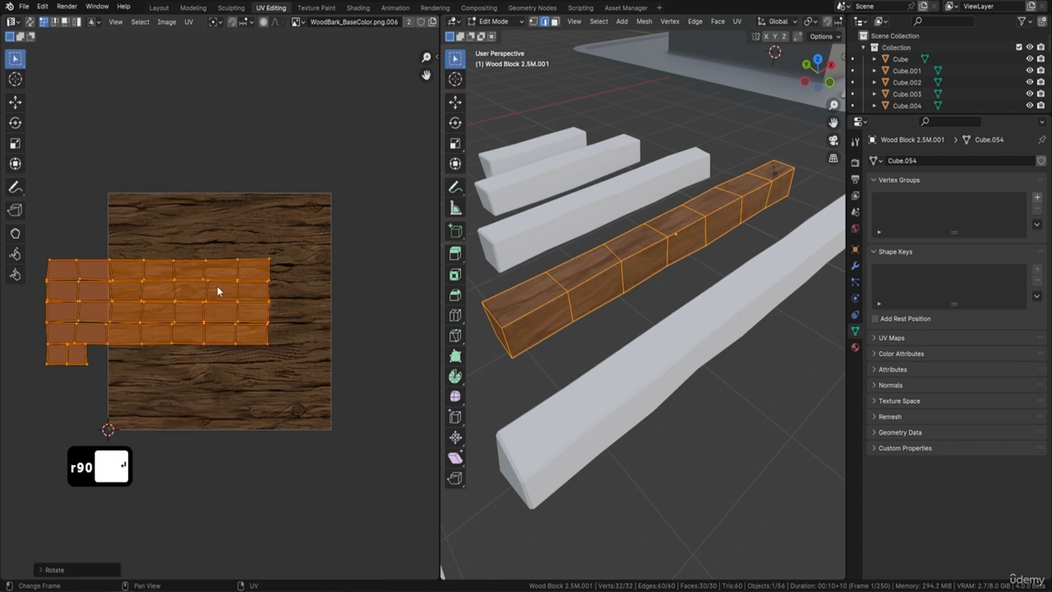
pyautogui.moveTo(740, 237); pyautogui.dragTo(652, 196, button='middle')
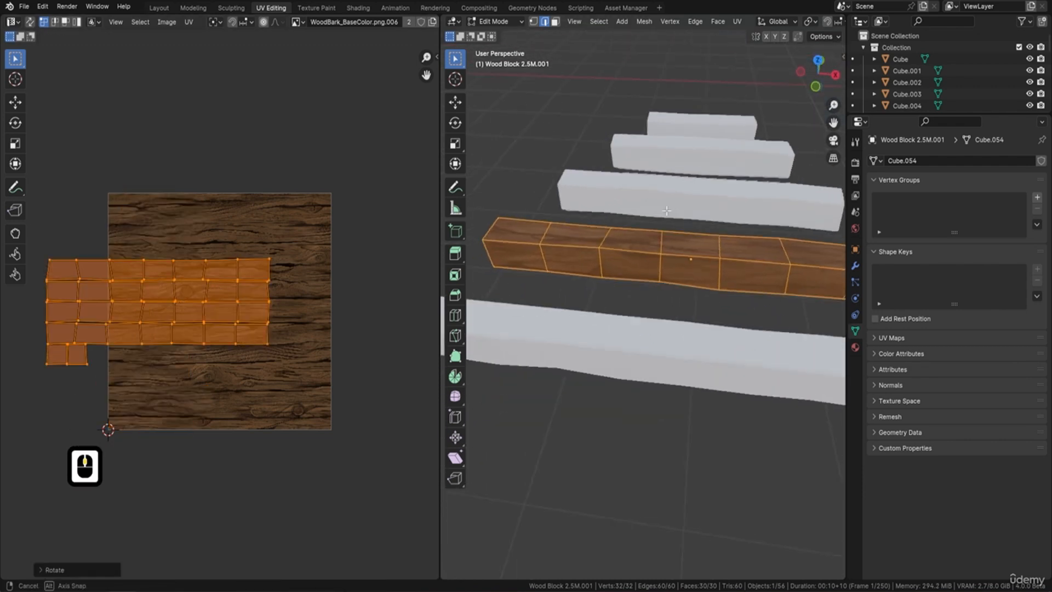
pyautogui.moveTo(689, 228)
pyautogui.keyDown('shift'); pyautogui.mouseDown(button='middle')
pyautogui.moveTo(656, 216)
pyautogui.moveTo(688, 209)
pyautogui.mouseUp(button='middle'); pyautogui.keyUp('shift')
pyautogui.press('Tab')
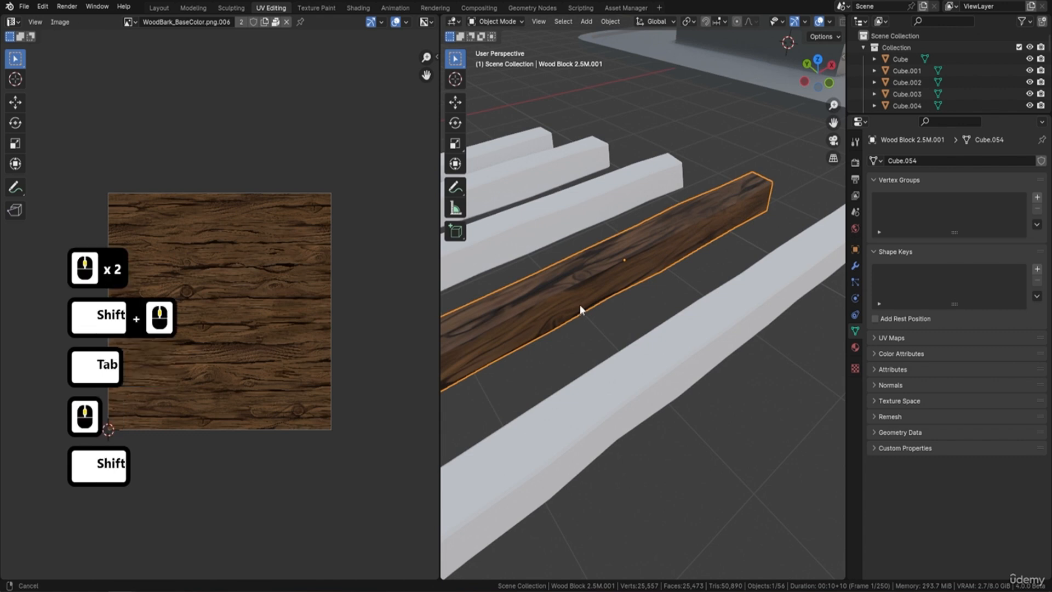
pyautogui.keyDown('shift'); pyautogui.moveTo(580, 305); pyautogui.dragTo(612, 230, button='middle'); pyautogui.keyUp('shift')
pyautogui.keyDown('shift'); pyautogui.moveTo(564, 257); pyautogui.dragTo(532, 274, button='middle'); pyautogui.keyUp('shift')
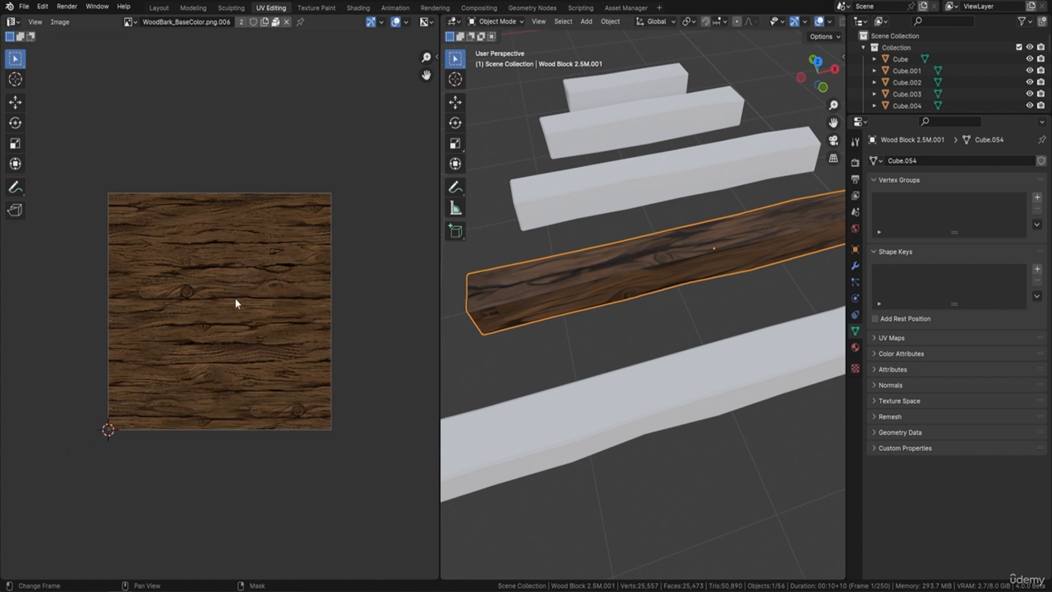
pyautogui.scroll(2, 610, 280)
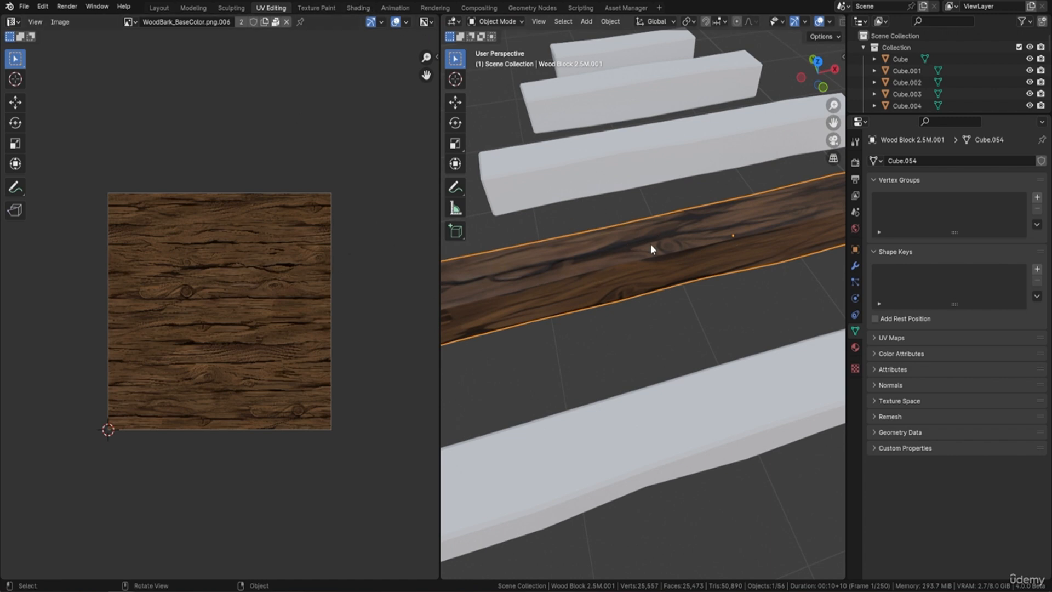
# Step: Scale the block's UV layout down to about a third of its size and check the enlarged grain
pyautogui.press('Tab')
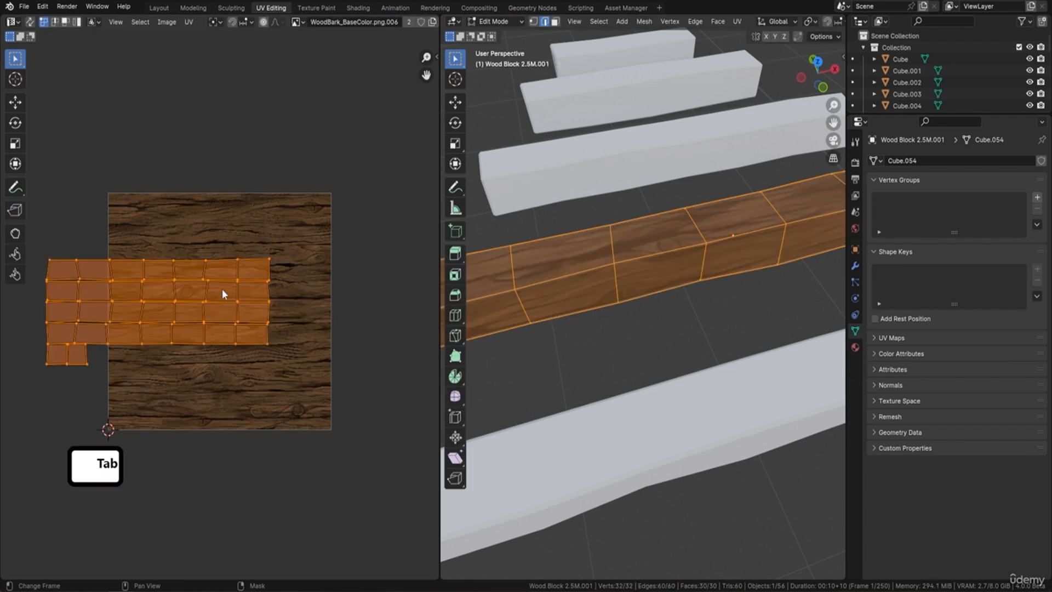
pyautogui.press('s')
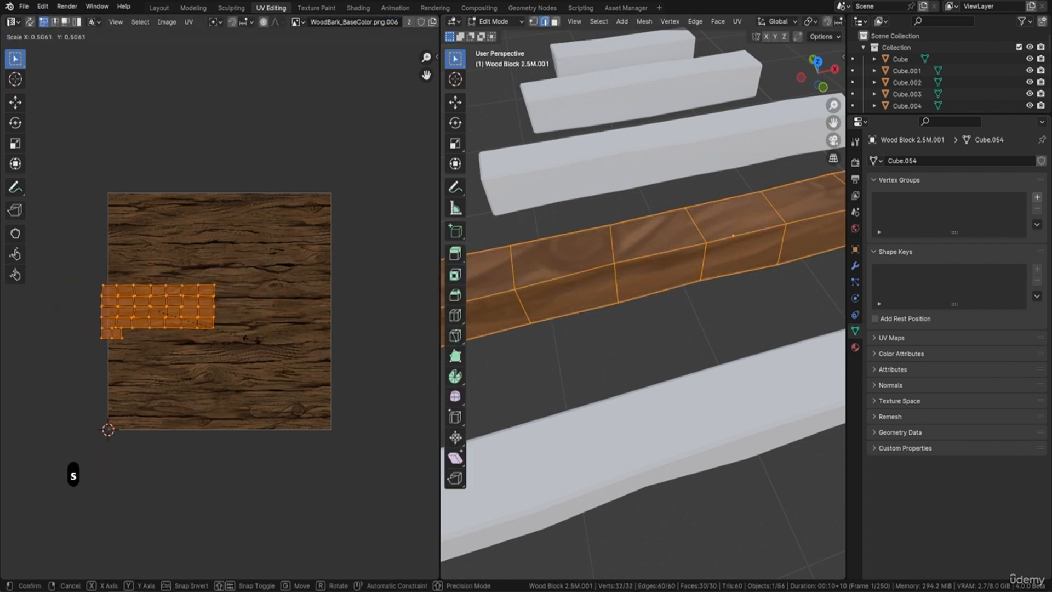
pyautogui.click(218, 330)
pyautogui.press('Tab')
pyautogui.scroll(-5, 524, 285)
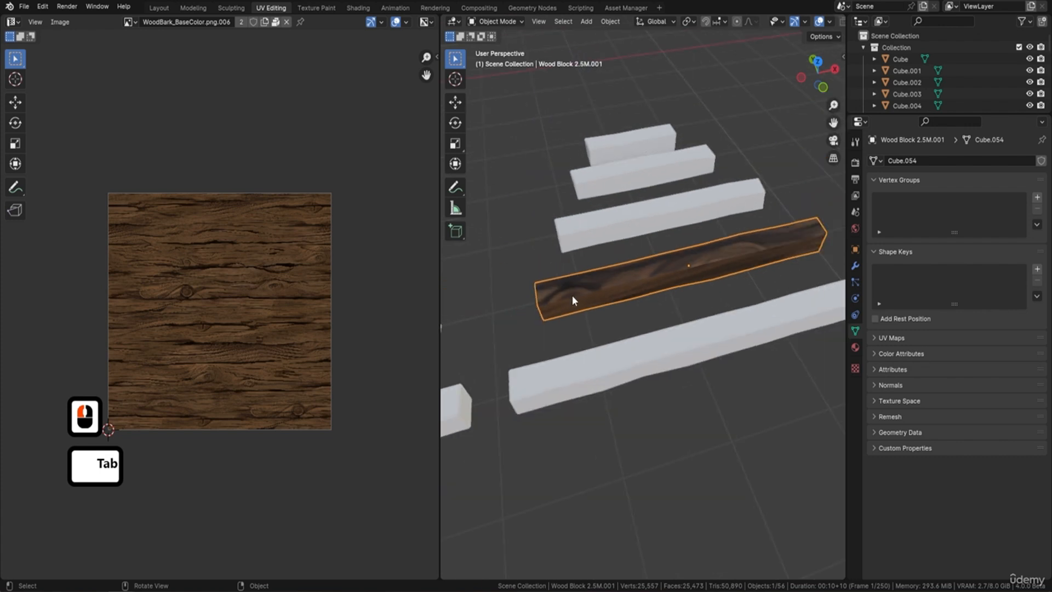
pyautogui.moveTo(571, 294); pyautogui.dragTo(610, 294, button='middle')
# Step: Scale the block's UV layout back up for finer grain and inspect the texture from several sides
pyautogui.press('Tab')
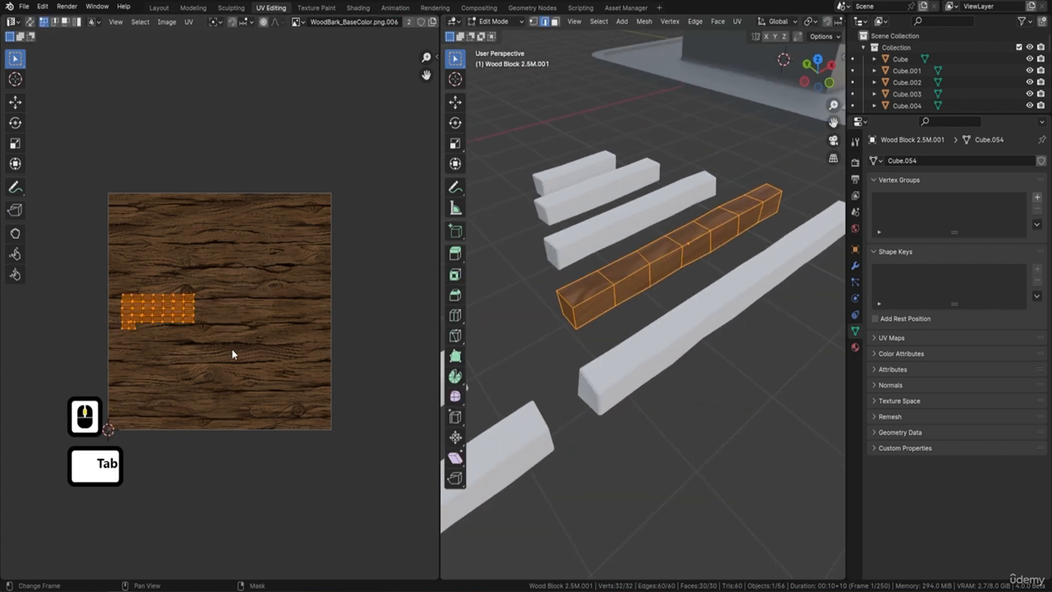
pyautogui.press('s')
pyautogui.click(207, 487)
pyautogui.press('Tab')
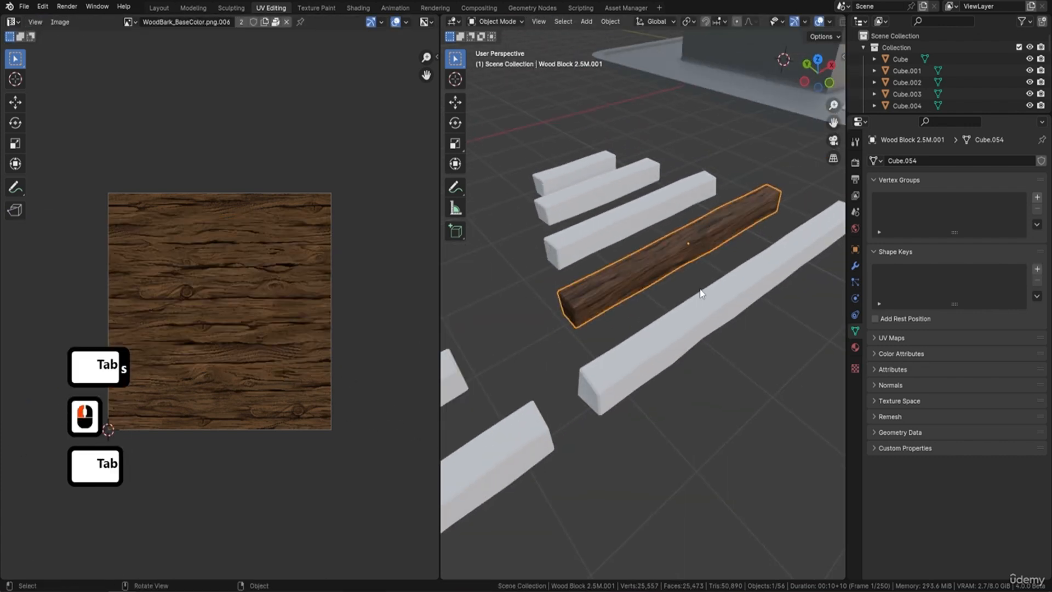
pyautogui.scroll(8, 701, 293)
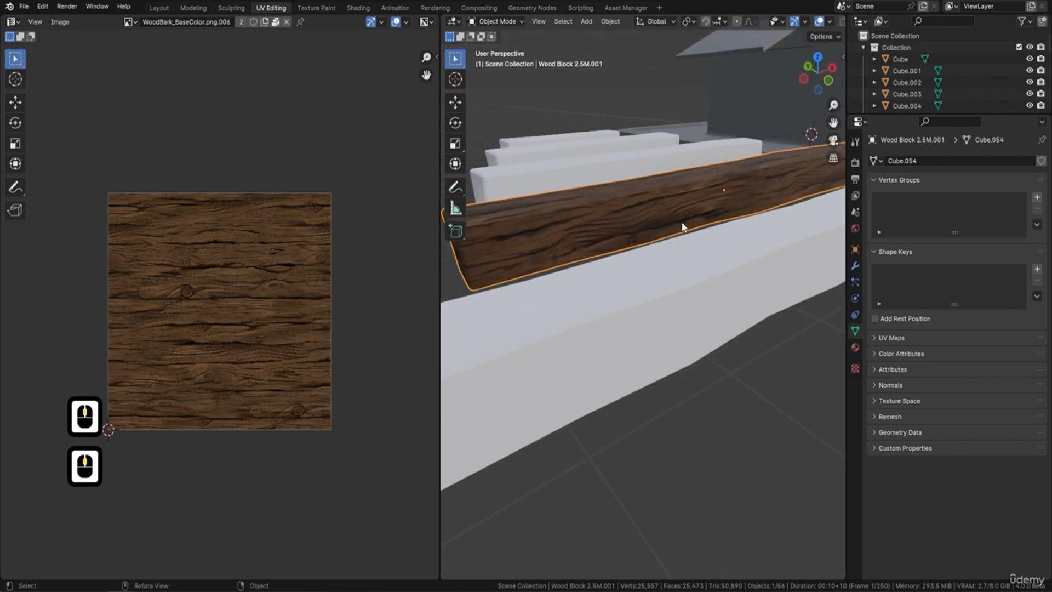
pyautogui.scroll(-2, 683, 226)
pyautogui.moveTo(671, 228)
pyautogui.keyDown('shift'); pyautogui.mouseDown(button='middle')
pyautogui.moveTo(668, 202)
pyautogui.moveTo(657, 241)
pyautogui.mouseUp(button='middle'); pyautogui.keyUp('shift')
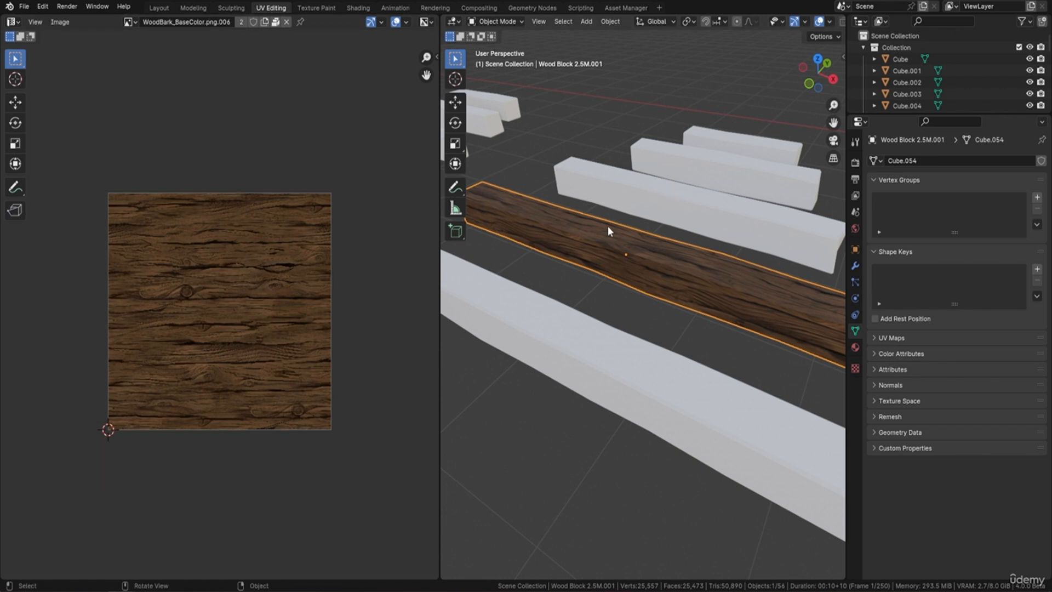
pyautogui.moveTo(607, 226); pyautogui.dragTo(693, 181, button='middle')
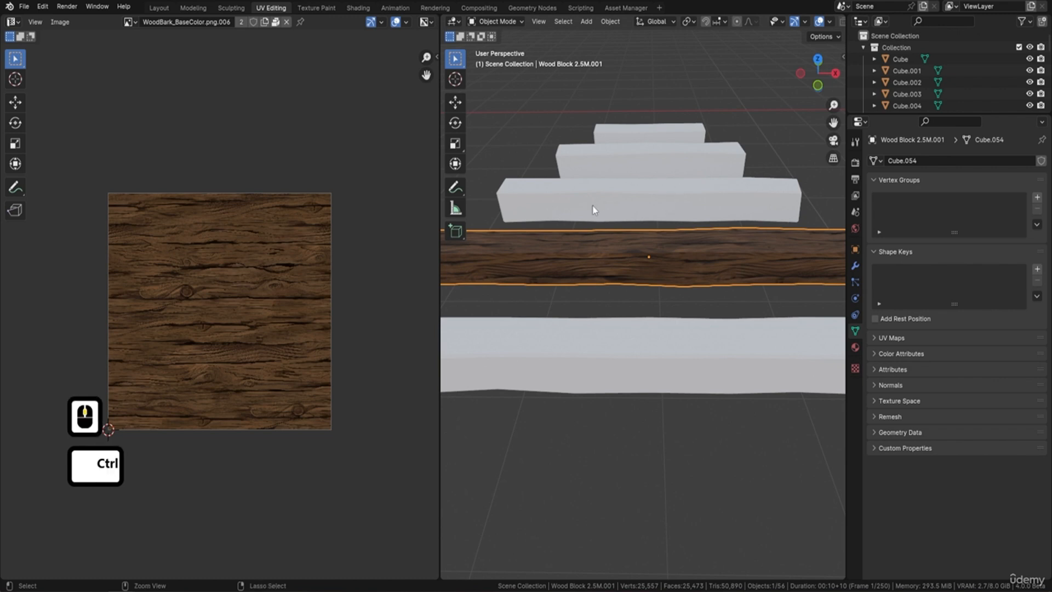
# Step: Undo the last UV enlargement and apply Smart UV Project to the whole block again
pyautogui.hotkey('ctrl', 'z')
pyautogui.hotkey('ctrl', 'z')
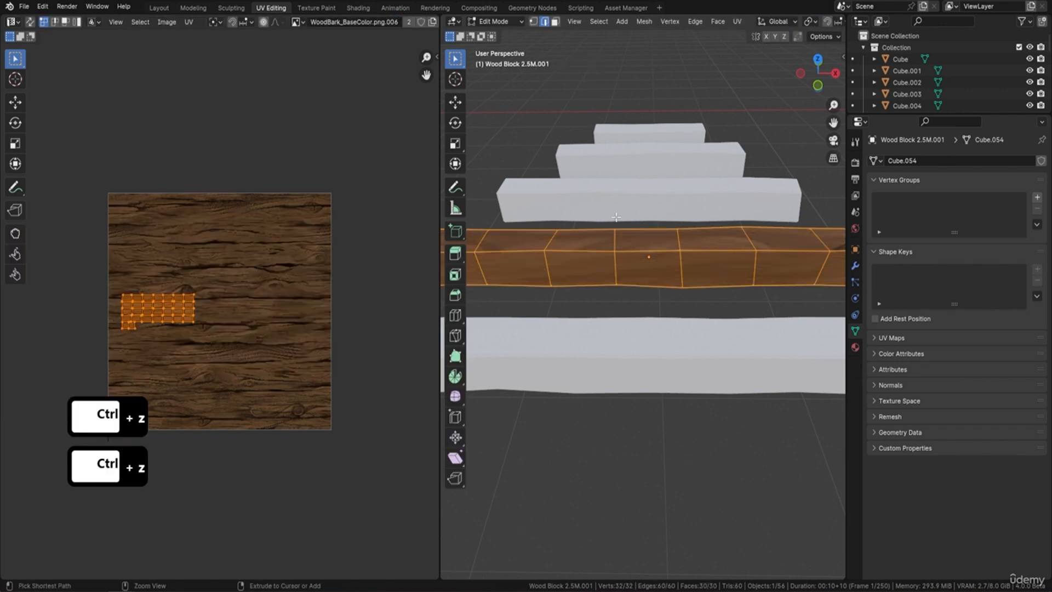
pyautogui.press('u')
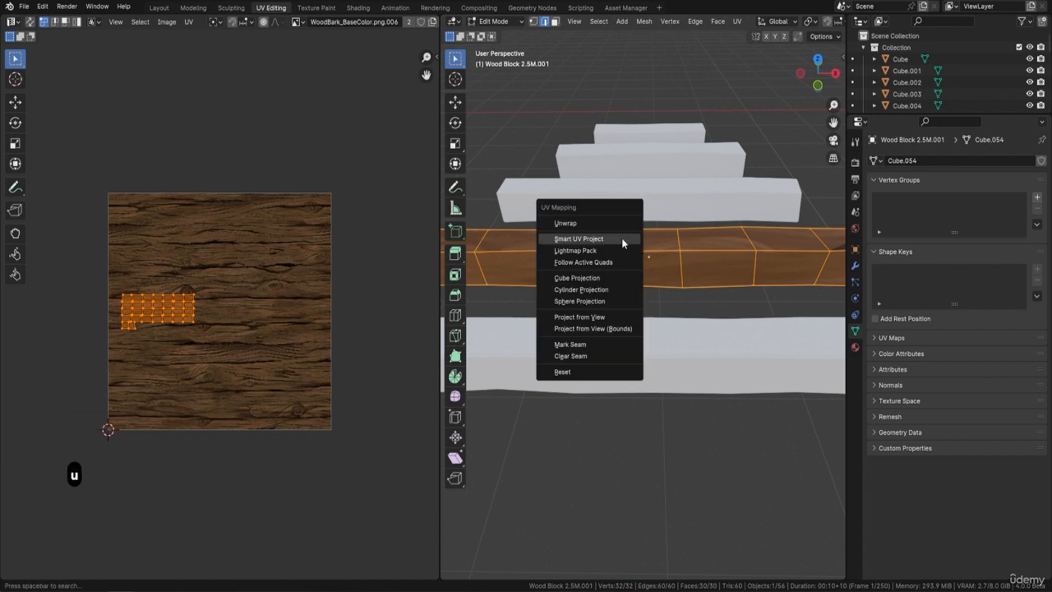
pyautogui.click(623, 239)
pyautogui.click(635, 348)
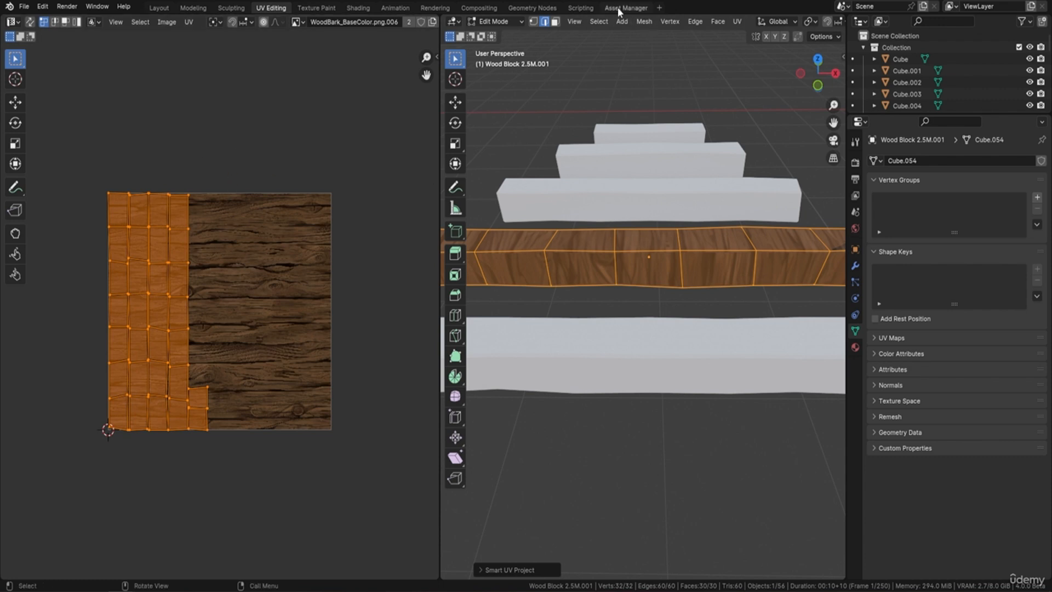
# Step: Switch to the Shading workspace, frame the textured block, and enlarge the shader node area showing Main Wood.003
pyautogui.click(359, 8)
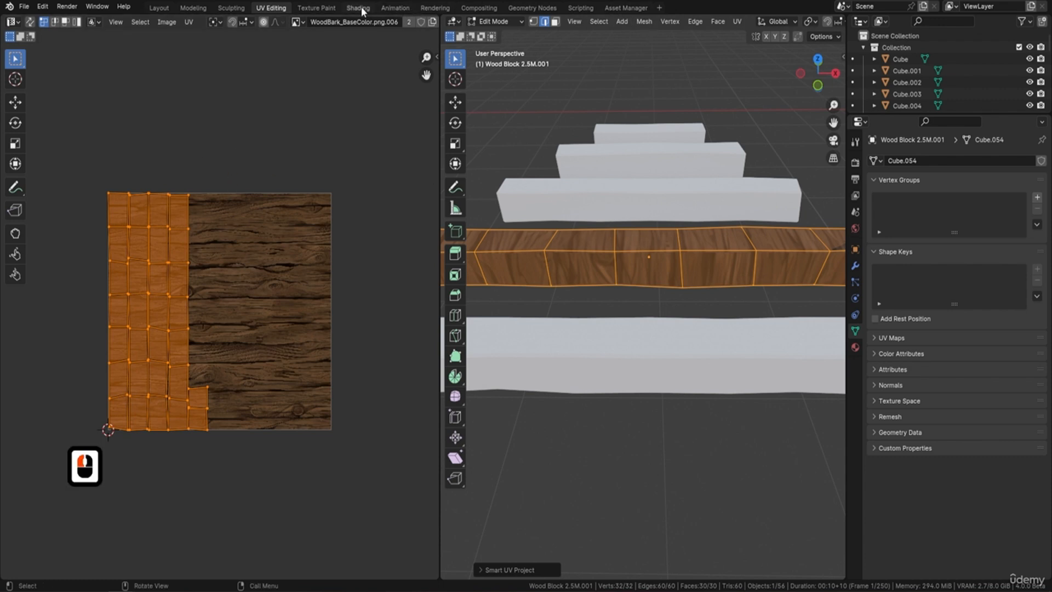
pyautogui.scroll(-6, 452, 476)
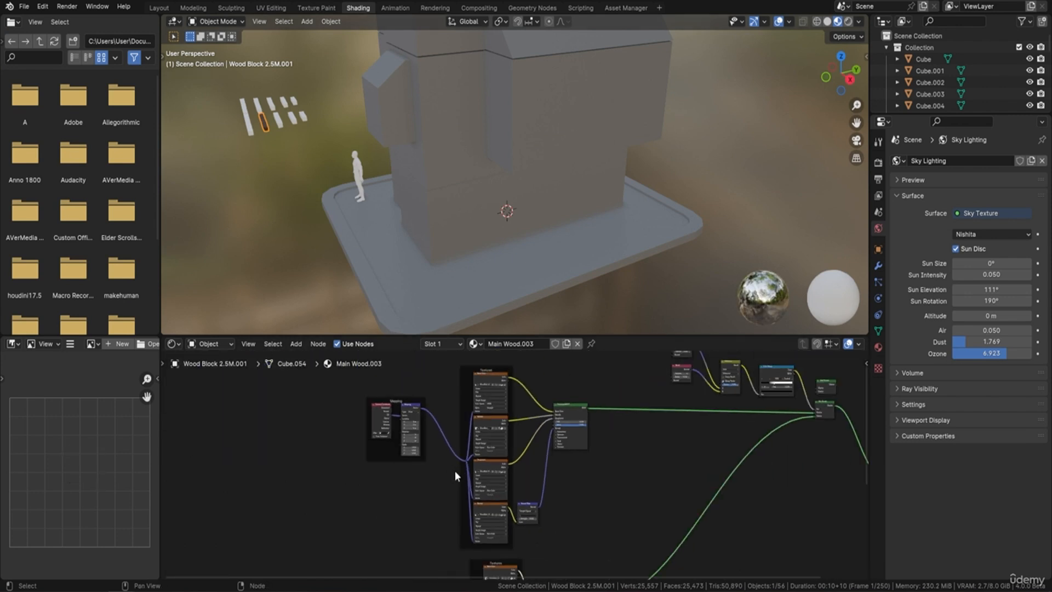
pyautogui.moveTo(426, 176); pyautogui.dragTo(573, 144, button='middle')
pyautogui.scroll(4, 464, 170)
pyautogui.moveTo(463, 170); pyautogui.dragTo(501, 211, button='middle')
pyautogui.scroll(2, 480, 203)
pyautogui.moveTo(581, 447); pyautogui.dragTo(546, 406, button='middle')
pyautogui.scroll(4, 546, 407)
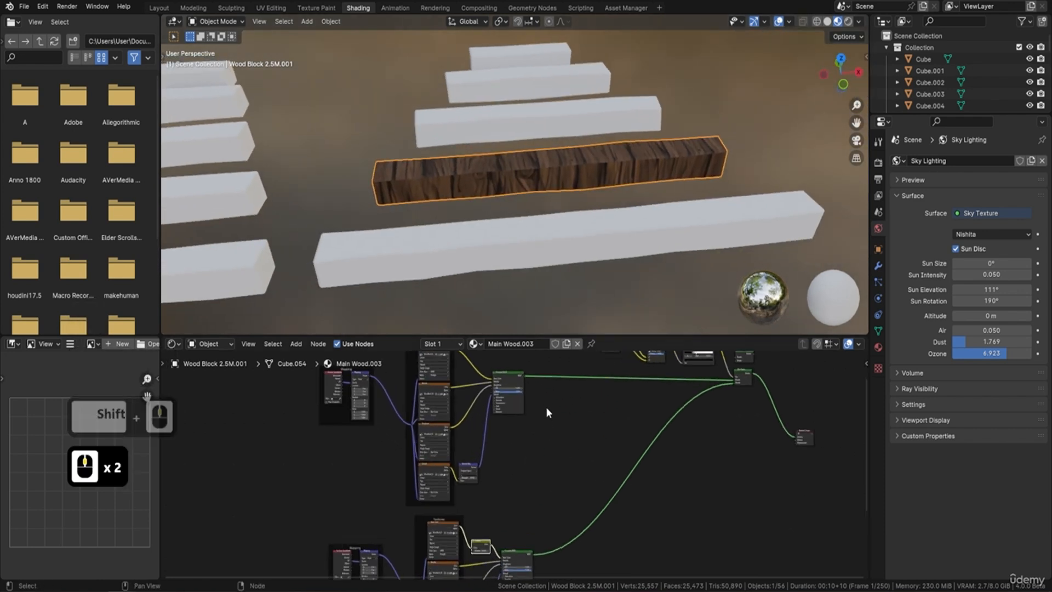
pyautogui.scroll(-2, 504, 462)
pyautogui.moveTo(542, 465); pyautogui.dragTo(545, 419, button='middle')
pyautogui.scroll(-2, 491, 462)
pyautogui.moveTo(505, 487); pyautogui.dragTo(516, 439, button='middle')
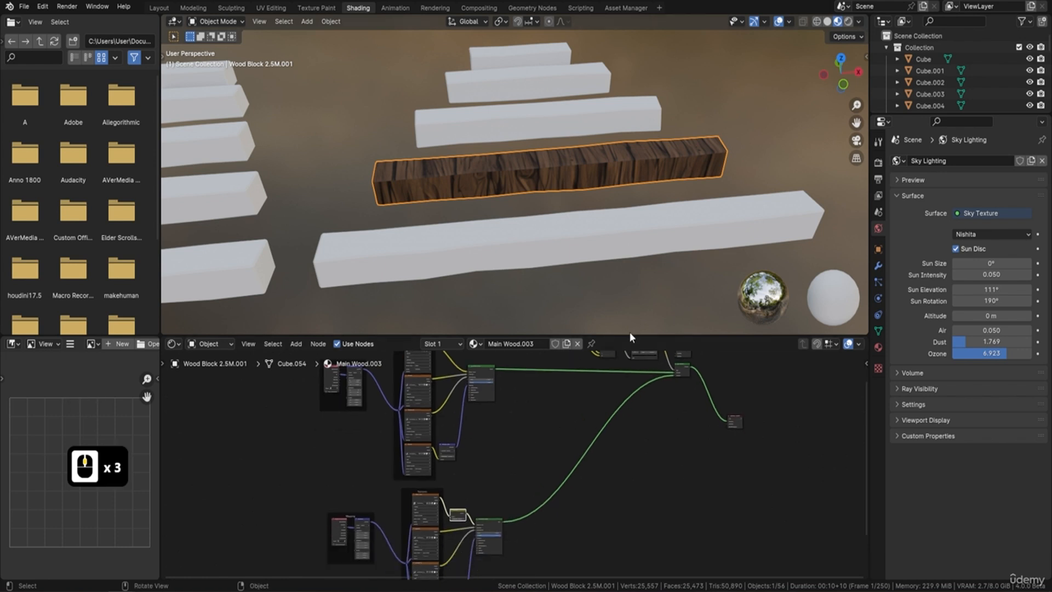
pyautogui.moveTo(629, 334); pyautogui.dragTo(603, 179)
# Step: Set the strength of the Normal Map node beside the upper texture group to 3
pyautogui.scroll(8, 469, 311)
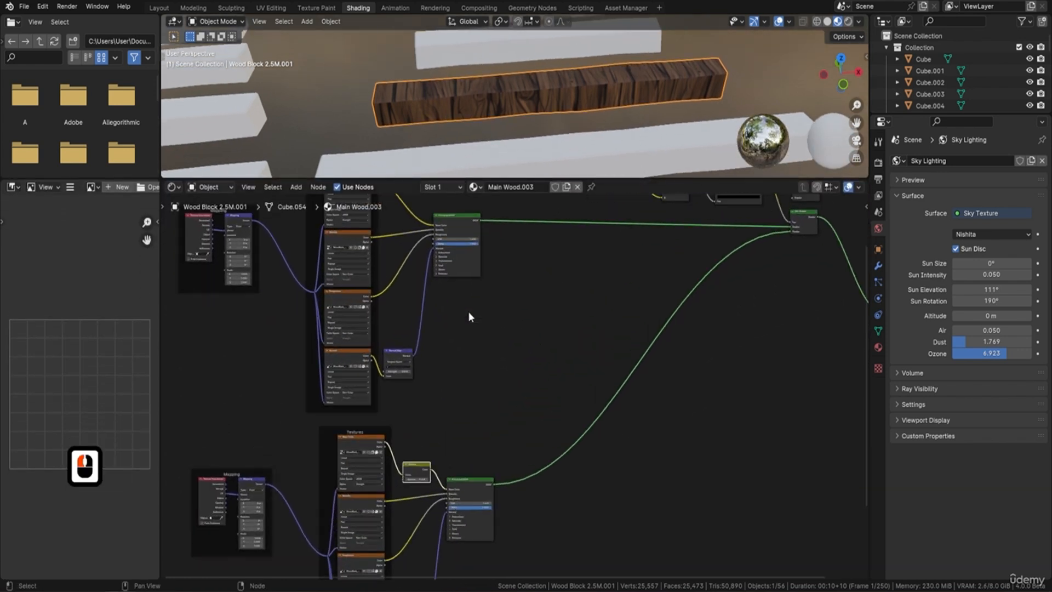
pyautogui.moveTo(426, 299); pyautogui.dragTo(571, 414, button='middle')
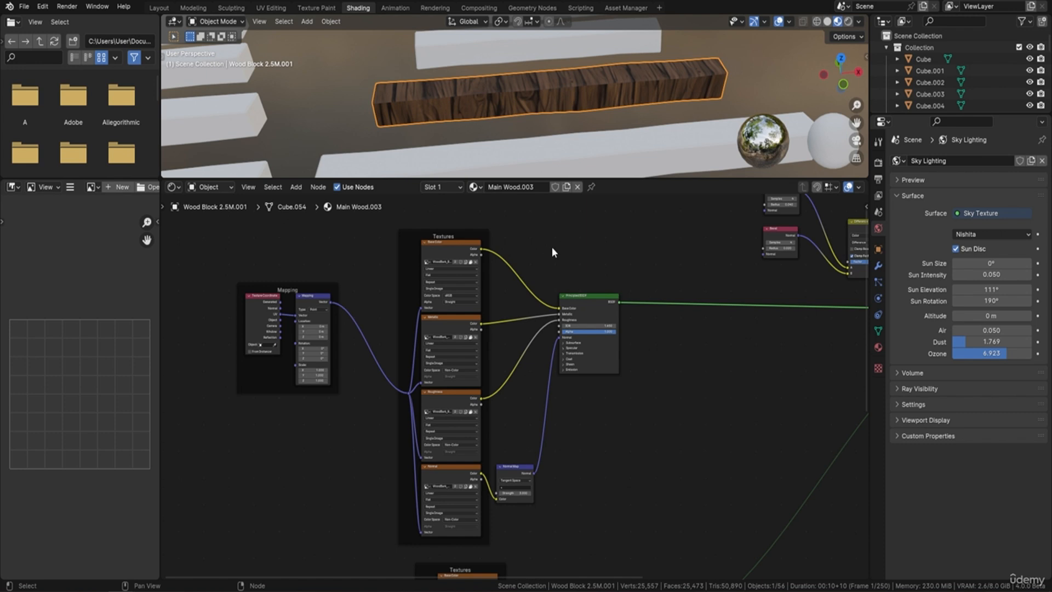
pyautogui.scroll(-1, 551, 249)
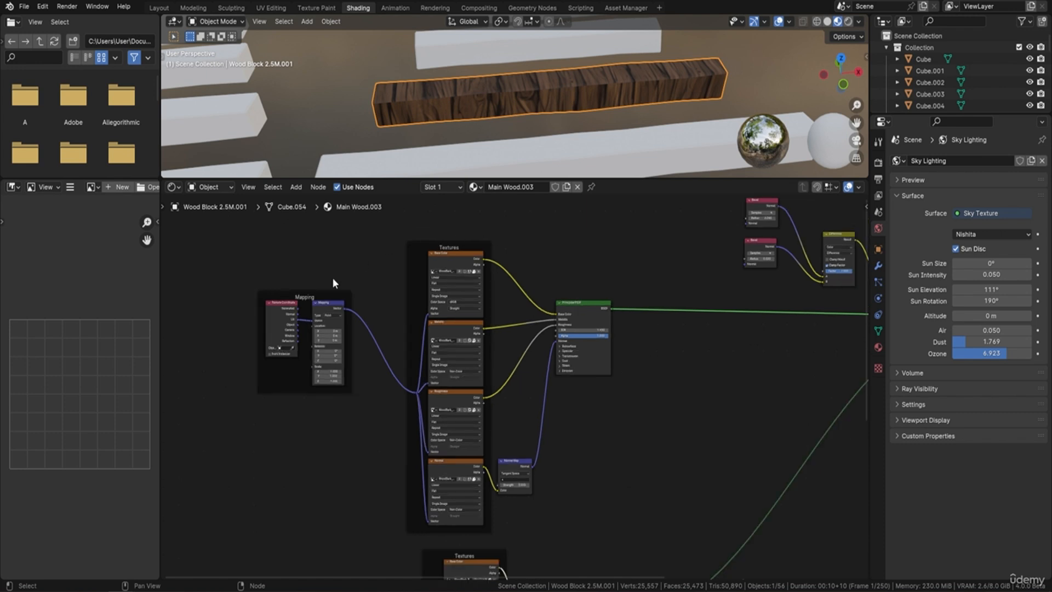
pyautogui.scroll(3, 544, 420)
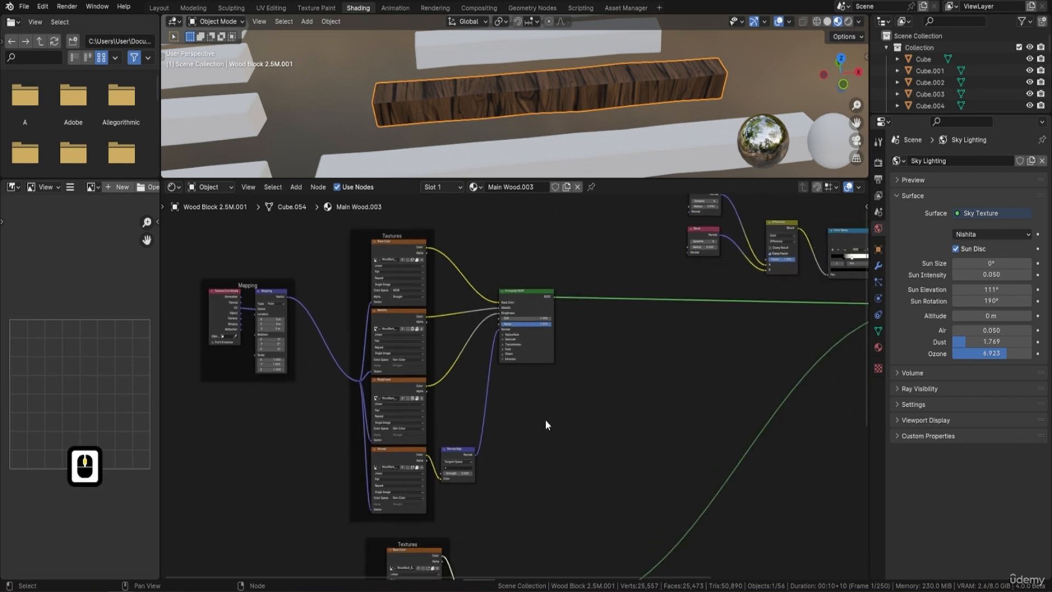
pyautogui.scroll(-2, 459, 286)
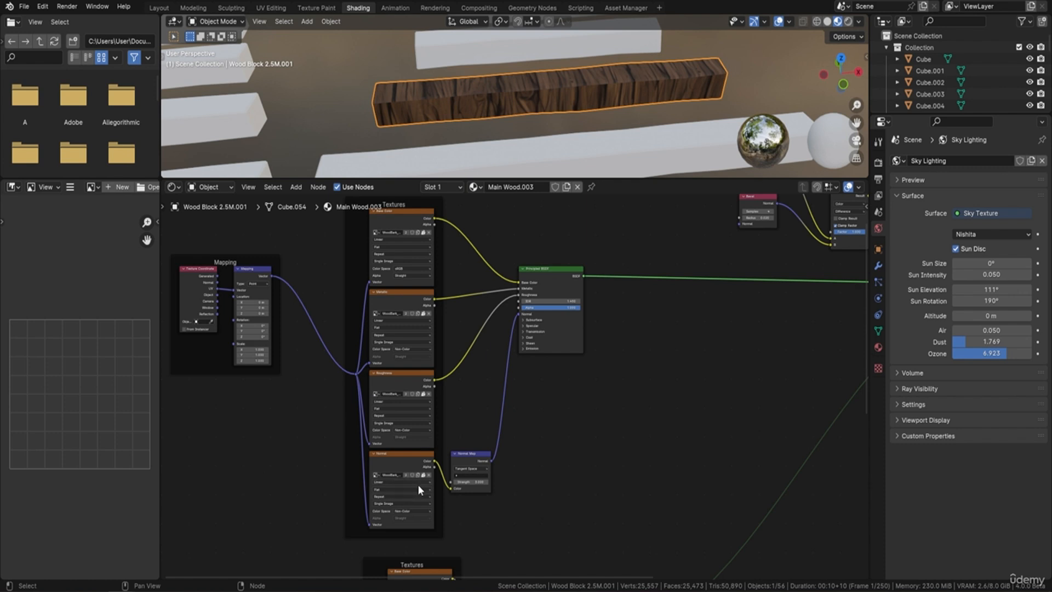
pyautogui.scroll(2, 485, 489)
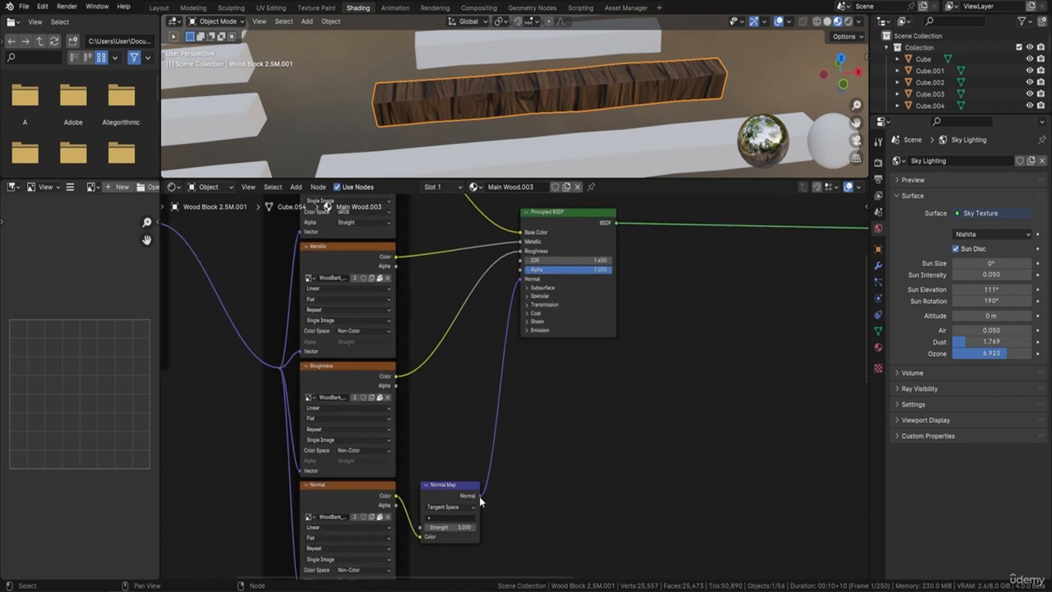
pyautogui.click(459, 524)
pyautogui.write('3')
pyautogui.press('Return')
pyautogui.scroll(-5, 639, 283)
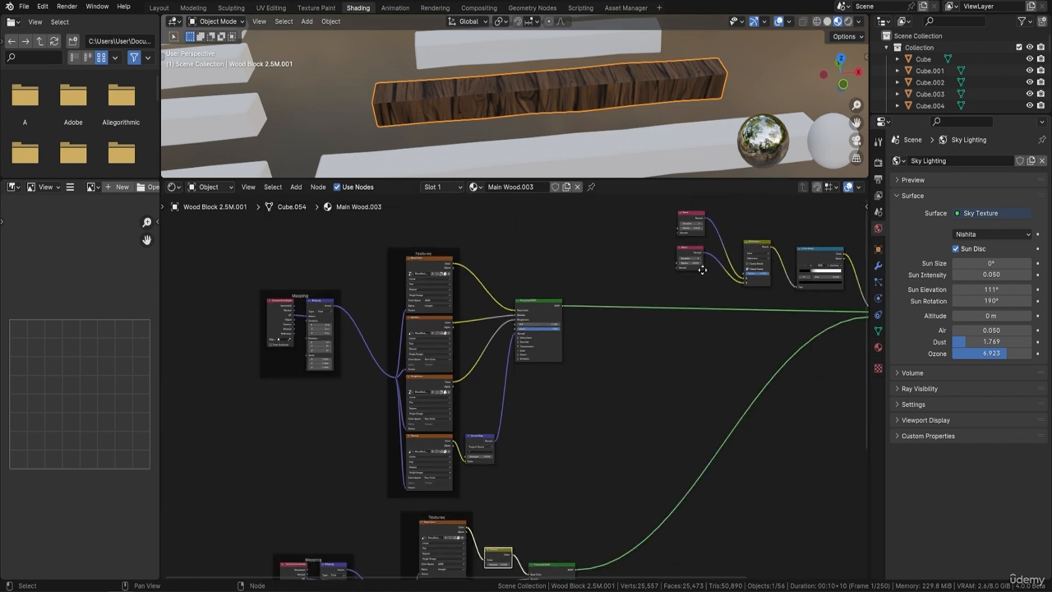
# Step: Examine how the second texture group and the Bevel, Difference and Color Ramp nodes feed the Mix Shader
pyautogui.moveTo(678, 380); pyautogui.dragTo(629, 357, button='middle')
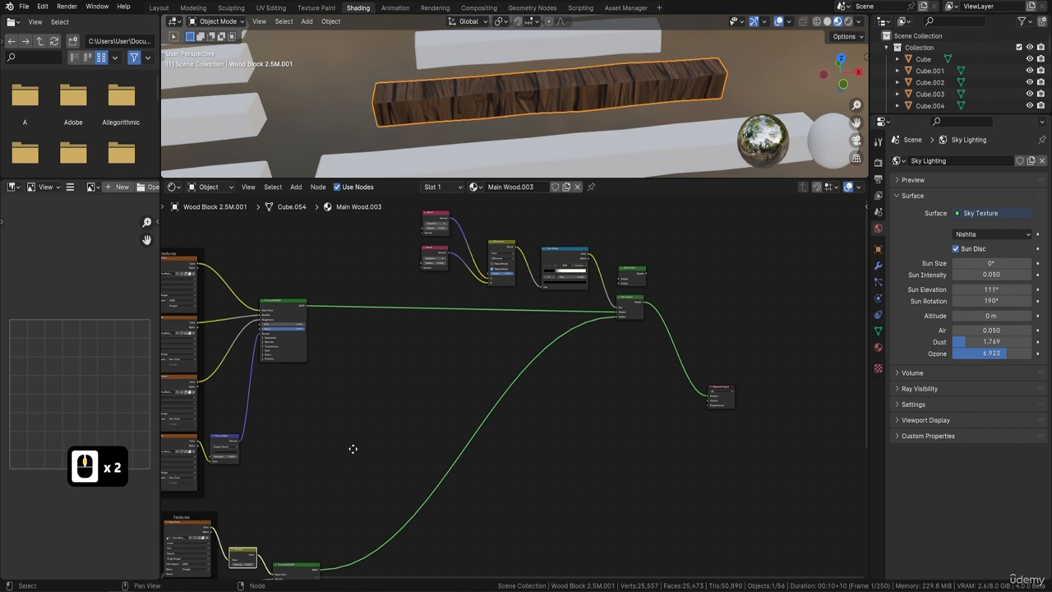
pyautogui.moveTo(353, 449); pyautogui.dragTo(367, 321, button='middle')
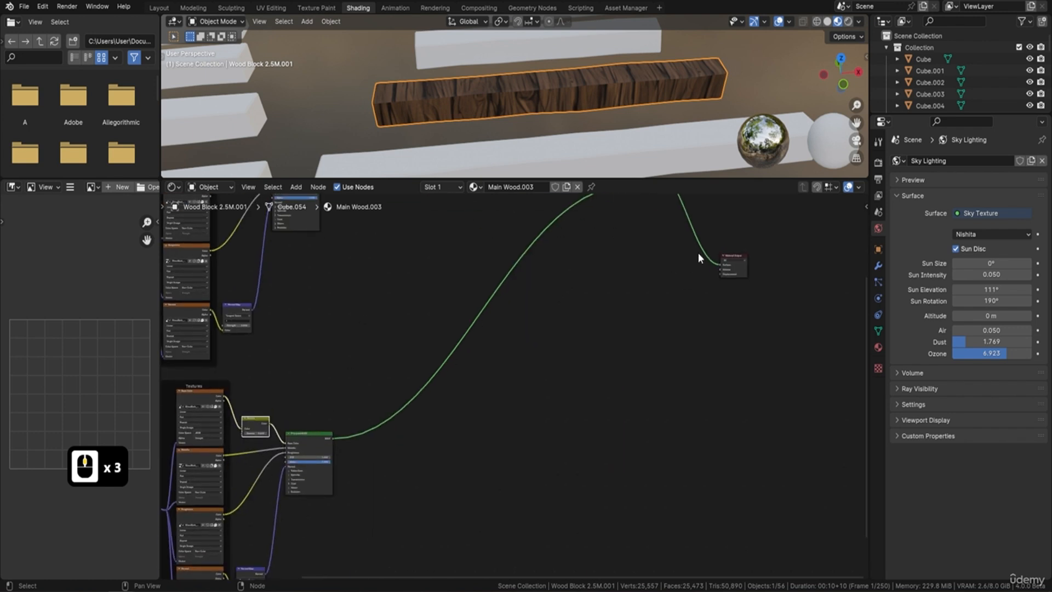
pyautogui.moveTo(527, 227); pyautogui.dragTo(536, 367, button='middle')
pyautogui.moveTo(531, 139); pyautogui.dragTo(601, 108, button='middle')
pyautogui.keyDown('shift'); pyautogui.moveTo(829, 101); pyautogui.dragTo(608, 80, button='middle'); pyautogui.keyUp('shift')
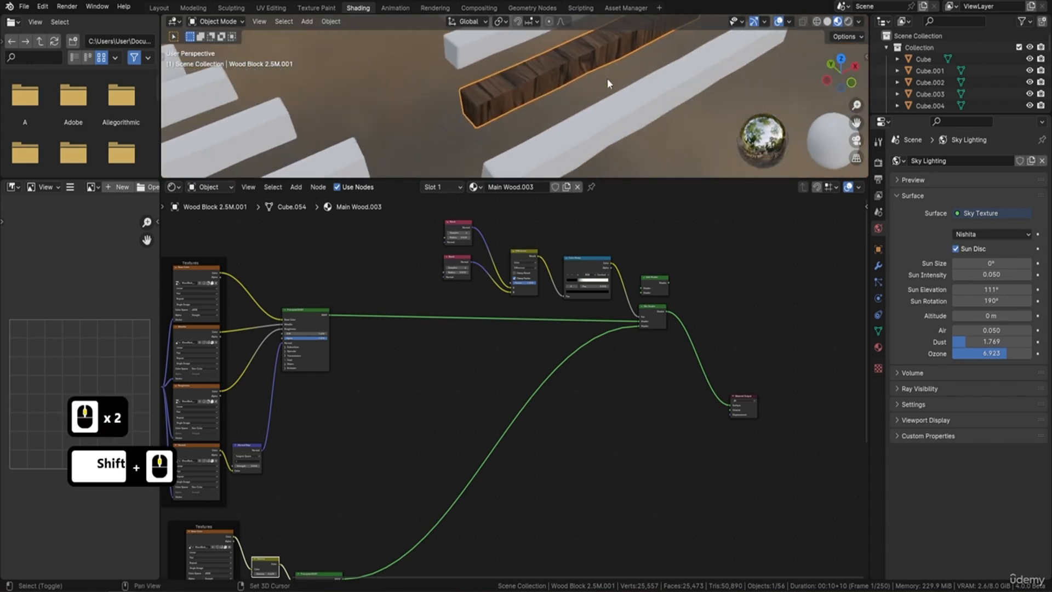
pyautogui.scroll(3, 496, 270)
pyautogui.keyDown('shift'); pyautogui.moveTo(496, 270); pyautogui.dragTo(486, 379, button='middle'); pyautogui.keyUp('shift')
pyautogui.scroll(5, 446, 299)
pyautogui.scroll(2, 445, 298)
pyautogui.keyDown('shift'); pyautogui.moveTo(478, 257); pyautogui.dragTo(470, 295, button='middle'); pyautogui.keyUp('shift')
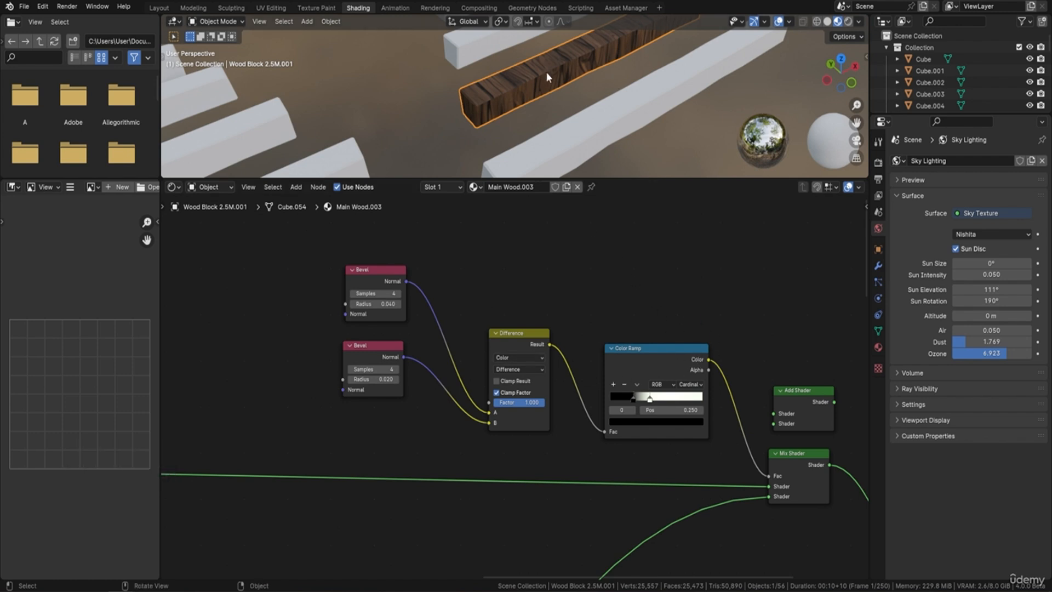
# Step: View the edges of the textured block up close and save the project file
pyautogui.scroll(5, 548, 73)
pyautogui.keyDown('shift'); pyautogui.moveTo(630, 77); pyautogui.dragTo(515, 142, button='middle'); pyautogui.keyUp('shift')
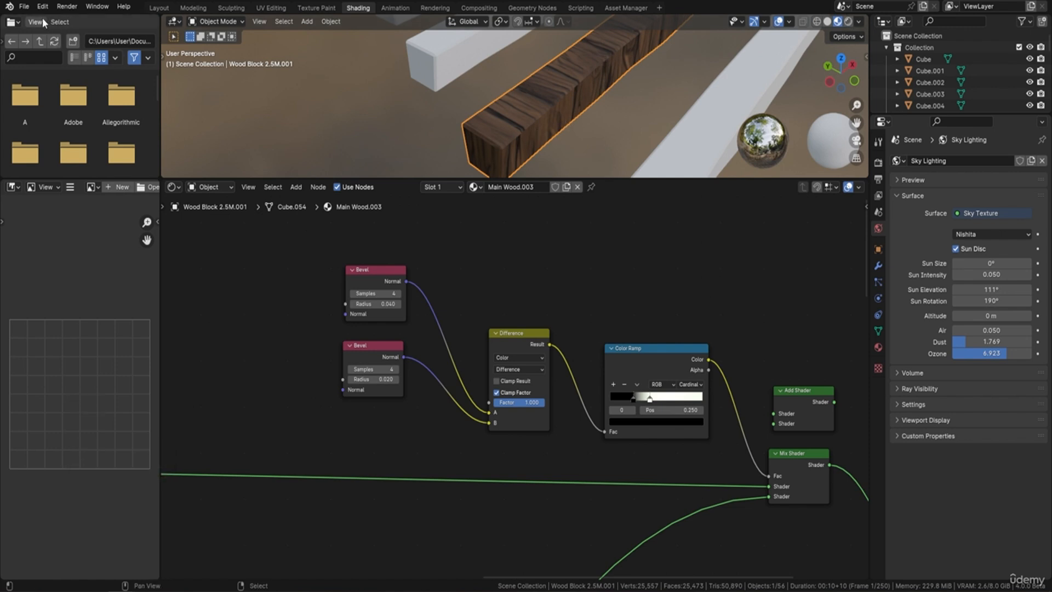
pyautogui.click(28, 9)
pyautogui.click(40, 81)
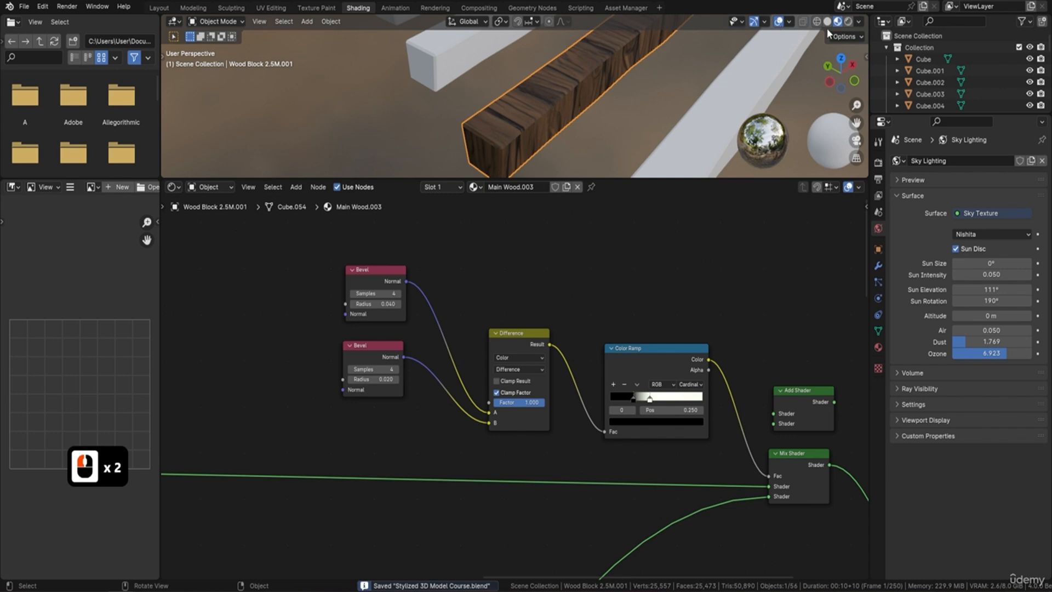
# Step: Show the wood block in rendered viewport shading, bring up the scene's render settings, and inspect the block's edges up close
pyautogui.click(850, 22)
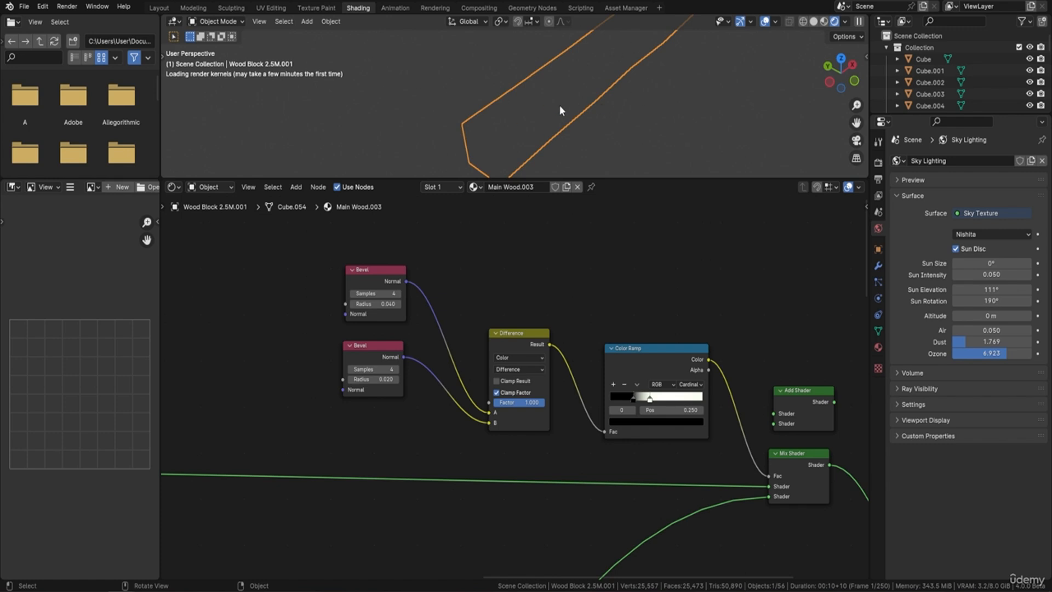
pyautogui.press('F9')
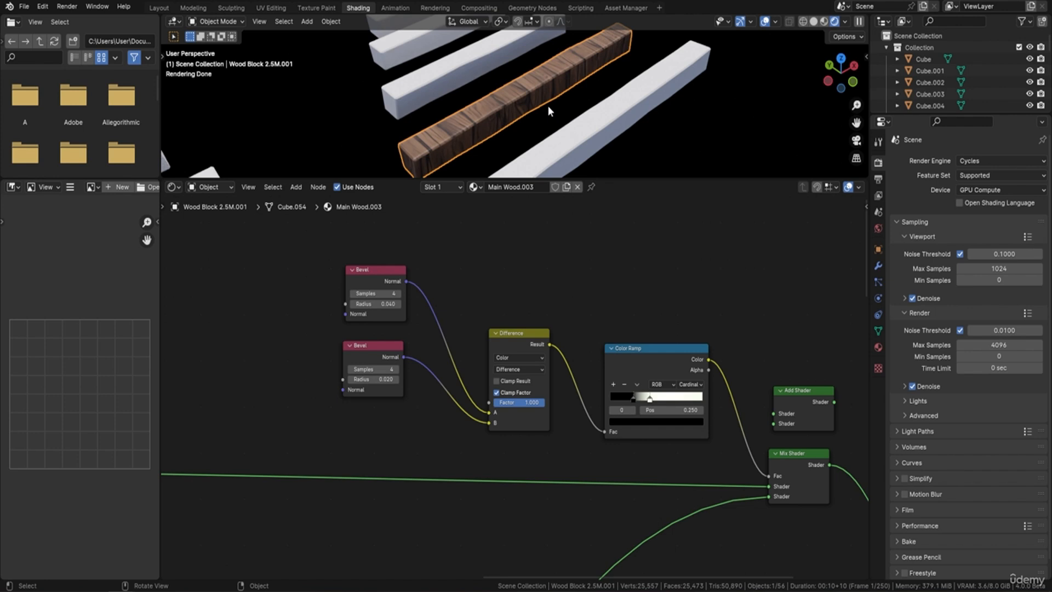
pyautogui.moveTo(545, 89)
pyautogui.mouseDown(button='middle')
pyautogui.moveTo(520, 104)
pyautogui.moveTo(534, 95)
pyautogui.mouseUp(button='middle')
pyautogui.scroll(6, 531, 93)
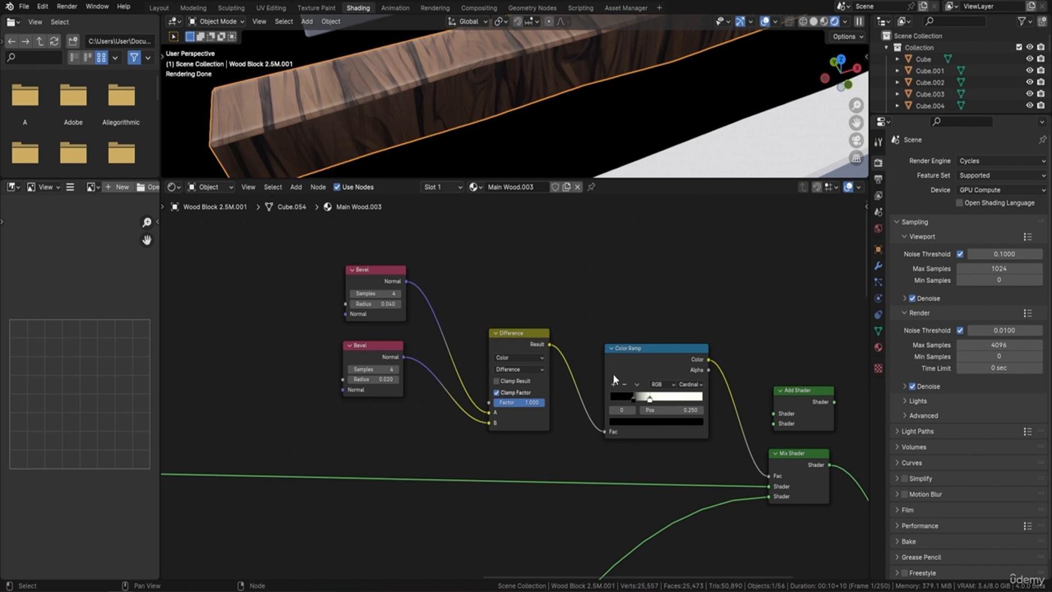
# Step: Try the Color Ramp's black stop at position 0, check the effect on the block's edges, and undo the change
pyautogui.moveTo(633, 400); pyautogui.dragTo(594, 399)
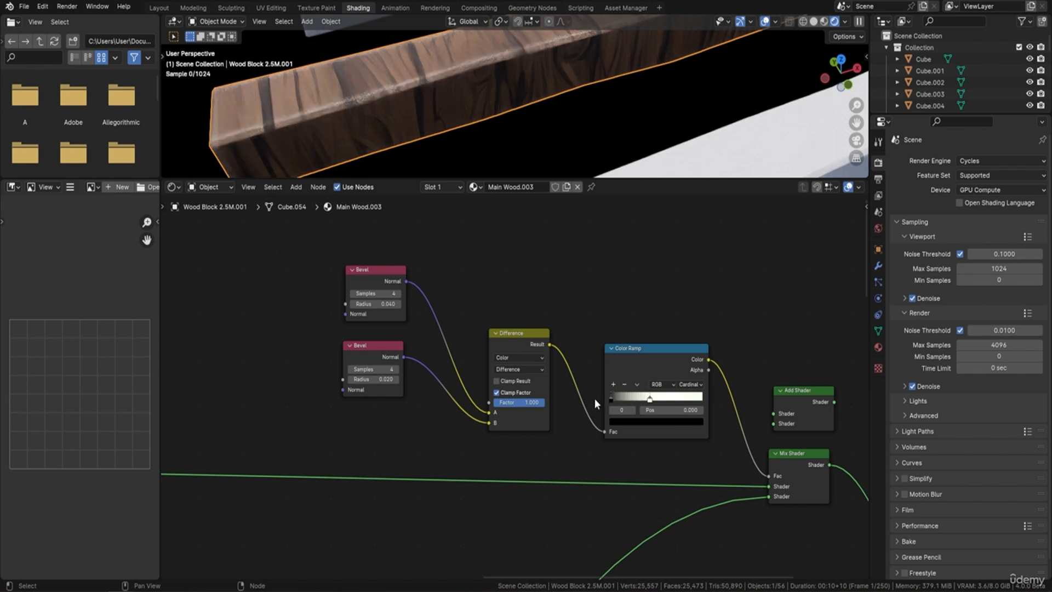
pyautogui.moveTo(318, 134); pyautogui.dragTo(443, 121, button='middle')
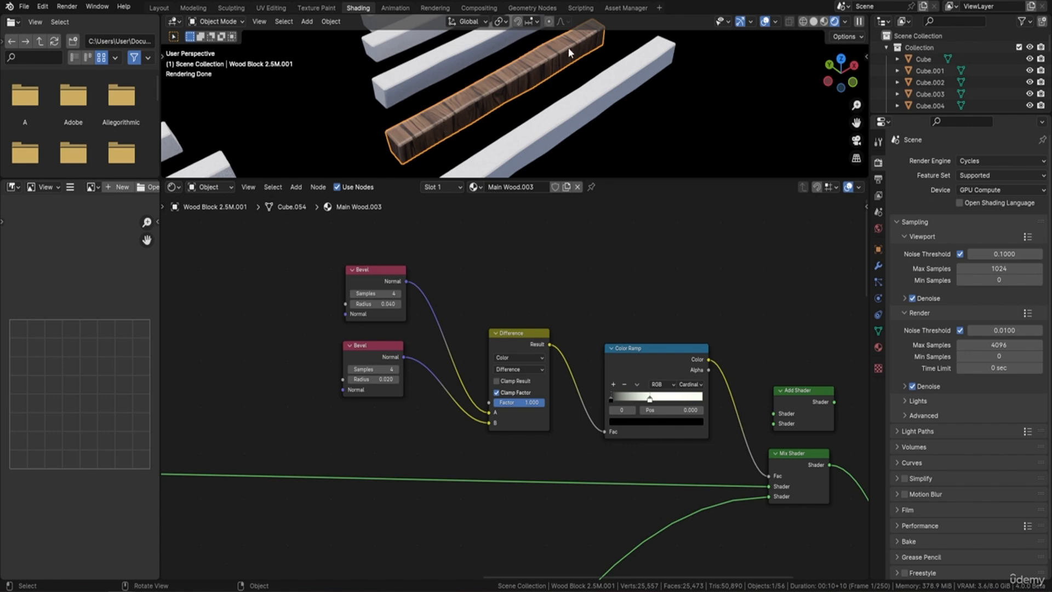
pyautogui.hotkey('ctrl', 'z')
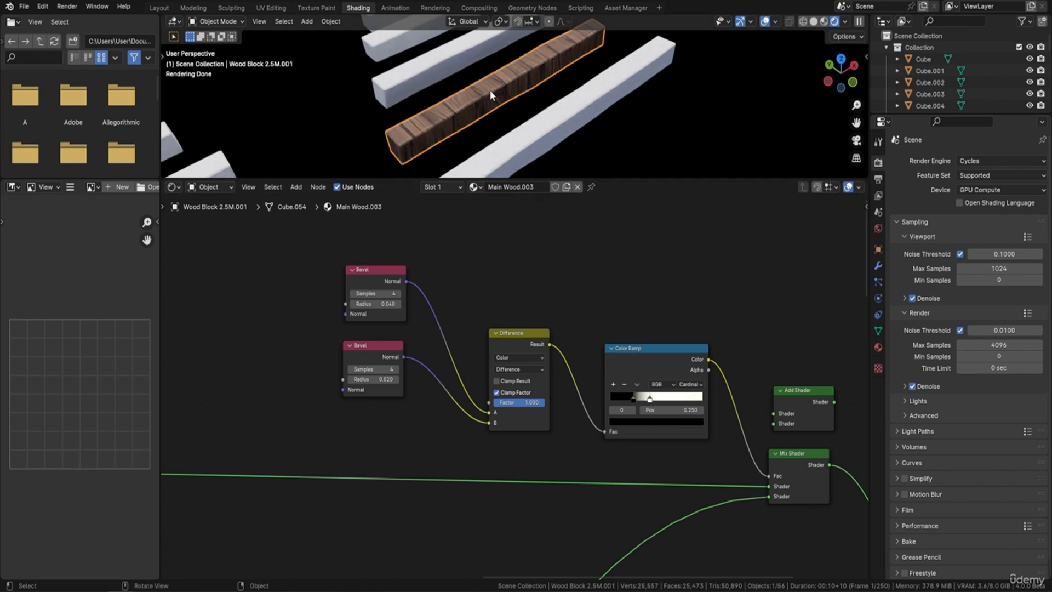
# Step: Examine the rendered block's end and the whole Main Wood.003 node tree, from both texture groups to the material output
pyautogui.keyDown('shift'); pyautogui.moveTo(413, 145); pyautogui.dragTo(463, 133, button='middle'); pyautogui.keyUp('shift')
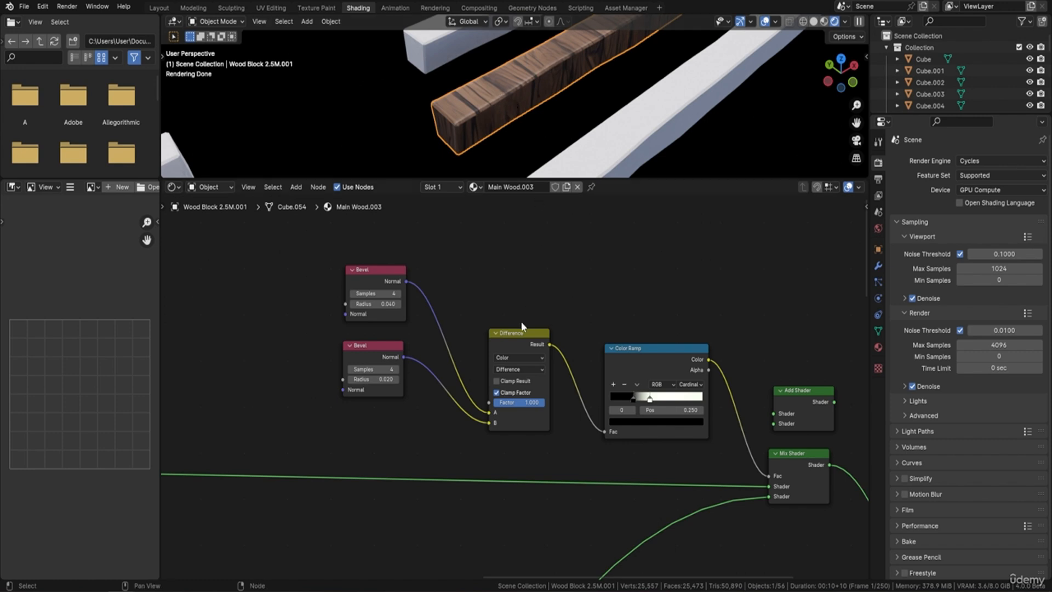
pyautogui.scroll(-10, 542, 309)
pyautogui.moveTo(521, 450); pyautogui.dragTo(539, 322, button='middle')
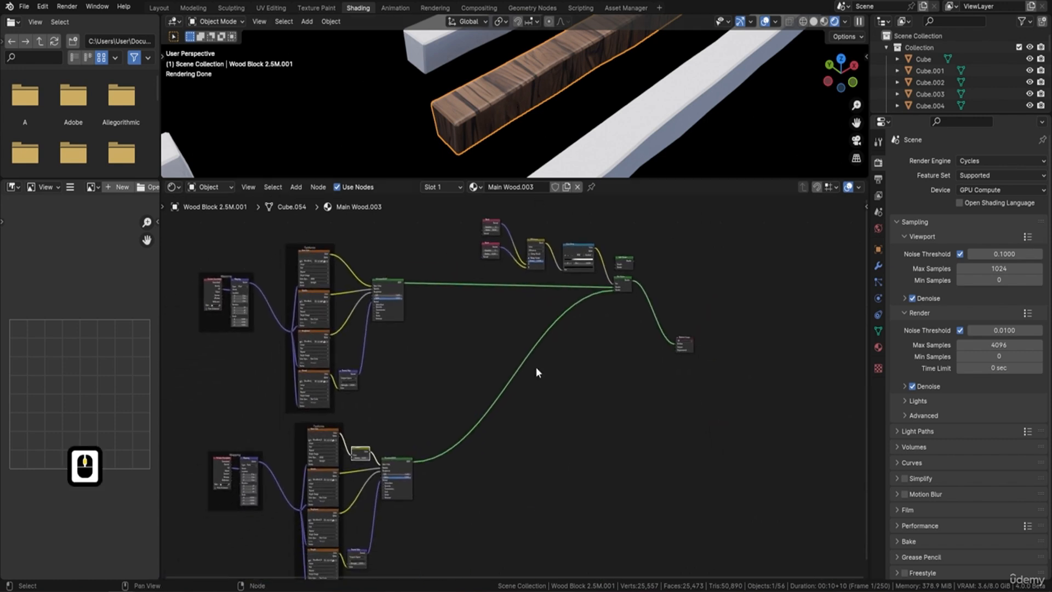
pyautogui.moveTo(490, 402); pyautogui.dragTo(514, 331, button='middle')
pyautogui.moveTo(535, 271); pyautogui.dragTo(500, 404, button='middle')
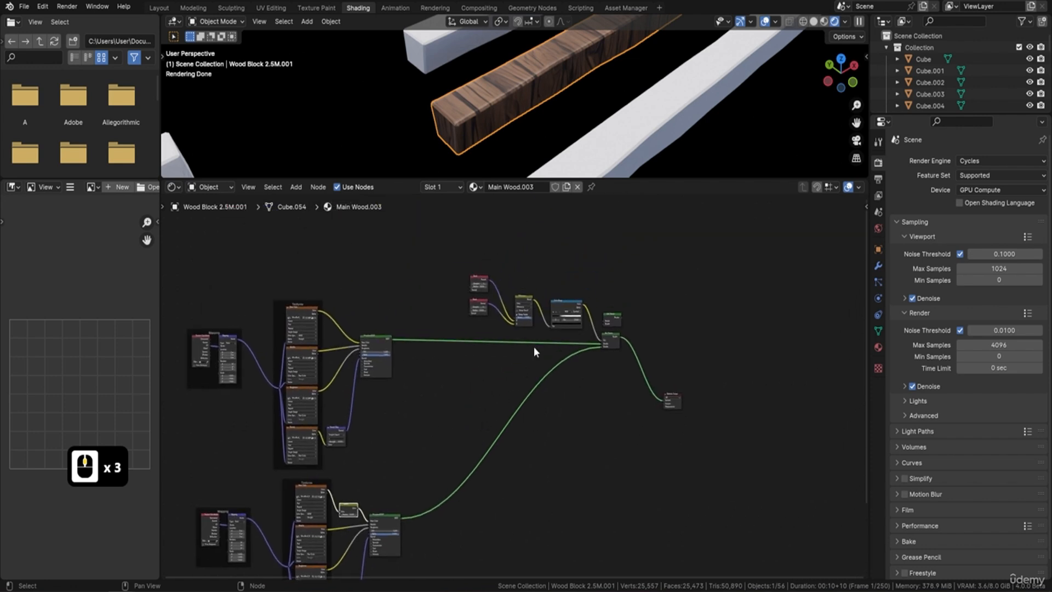